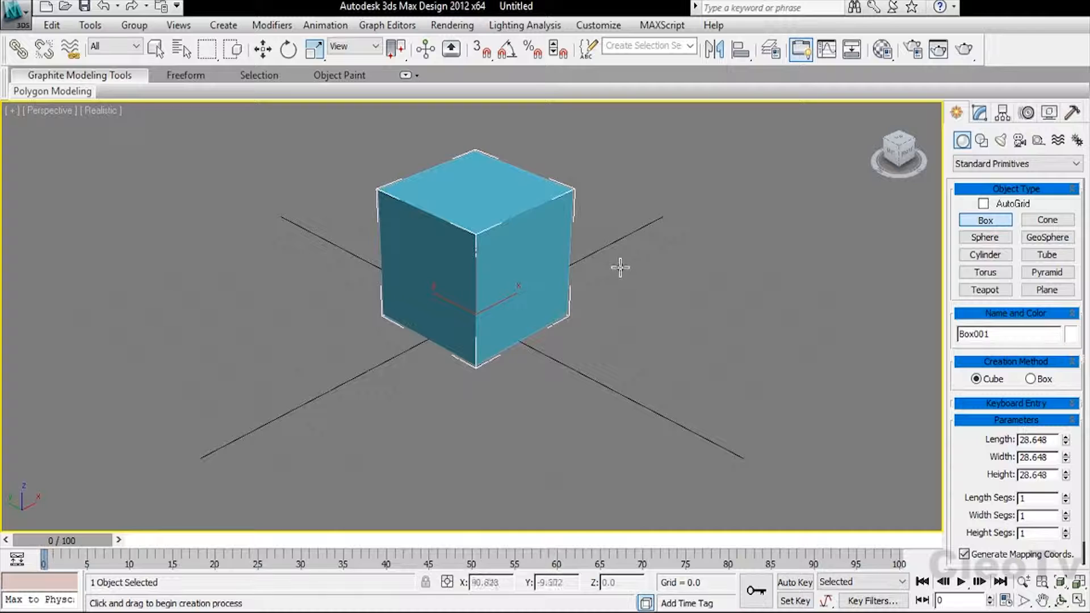
- Scale the box up uniformly to about 494 percent
{"action": "right_click", "coordinate": [627, 271]}
{"action": "middle_click_drag", "start_coordinate": [743, 264], "coordinate": [703, 278], "text": "alt"}
{"action": "key", "text": "r"}
{"action": "left_click_drag", "start_coordinate": [532, 230], "coordinate": [482, 251]}
{"action": "middle_click_drag", "start_coordinate": [688, 247], "coordinate": [650, 257], "text": "alt"}
{"action": "scroll", "coordinate": [656, 280], "scroll_direction": "down", "scroll_amount": 4}
{"action": "left_click_drag", "start_coordinate": [472, 328], "coordinate": [469, 296]}
{"action": "middle_click_drag", "start_coordinate": [726, 210], "coordinate": [722, 260]}
{"action": "left_click_drag", "start_coordinate": [467, 378], "coordinate": [462, 281]}
- Show edged faces and set the box's segments to 2 in length, 2 in width and 3 in height
{"action": "scroll", "coordinate": [686, 219], "scroll_direction": "down", "scroll_amount": 3}
{"action": "scroll", "coordinate": [654, 231], "scroll_direction": "down", "scroll_amount": 5}
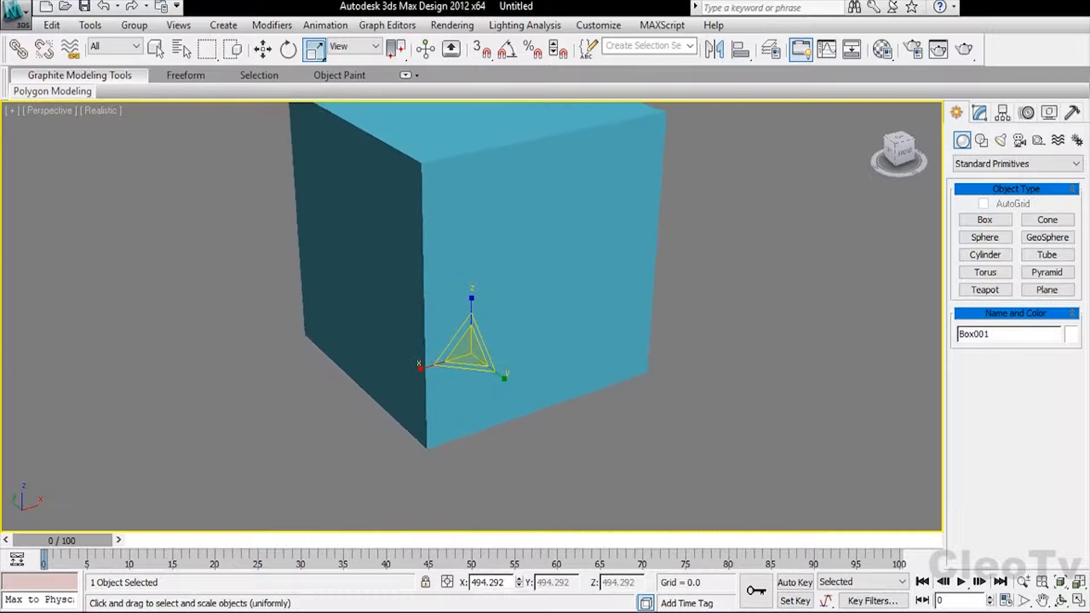
{"action": "scroll", "coordinate": [654, 232], "scroll_direction": "down", "scroll_amount": 3}
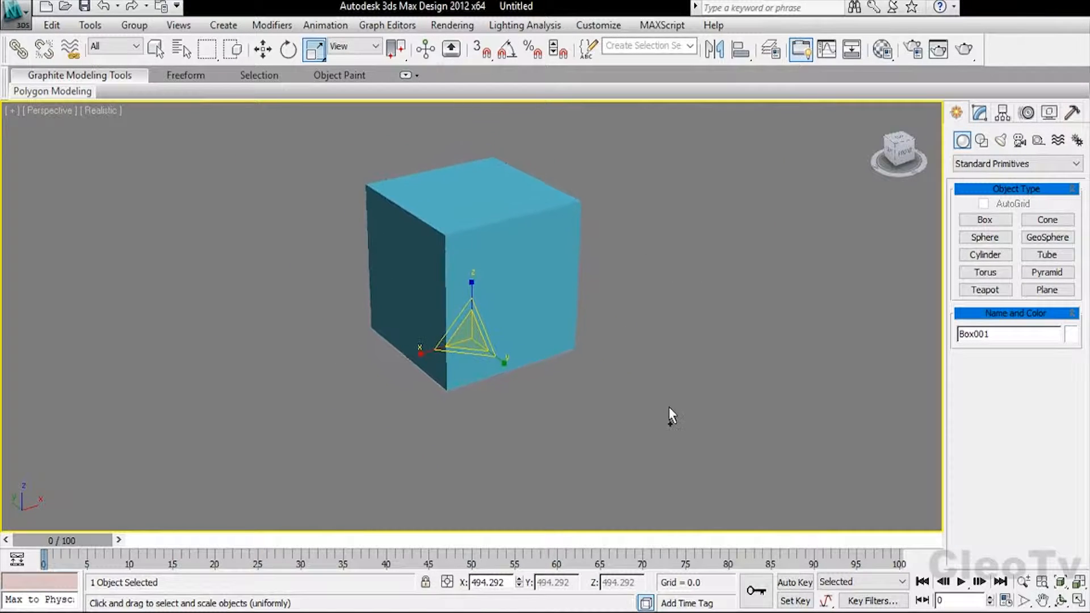
{"action": "middle_click_drag", "start_coordinate": [624, 271], "coordinate": [649, 290], "text": "alt"}
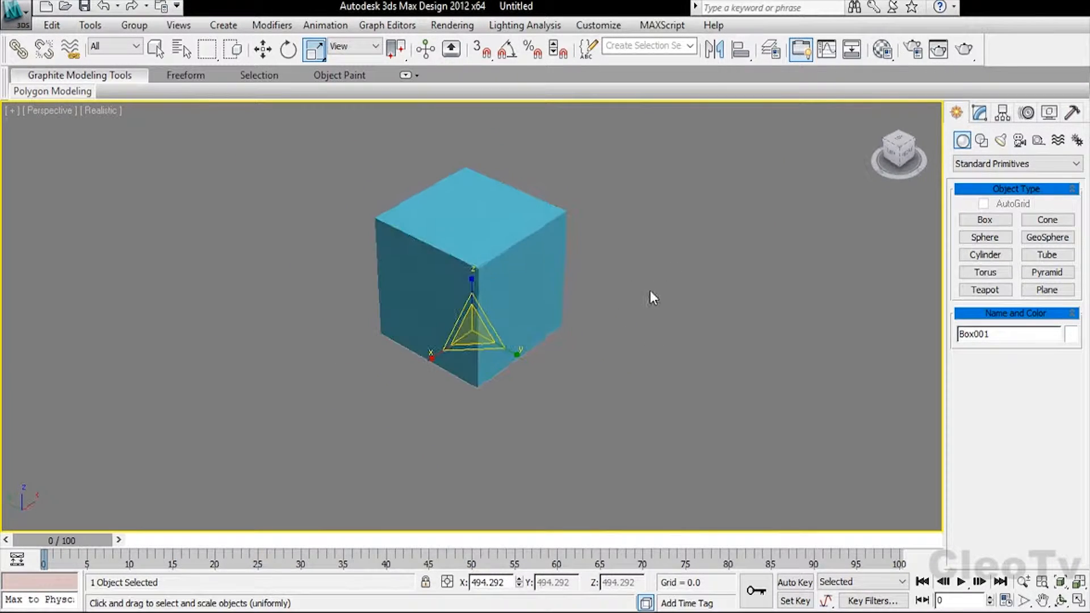
{"action": "middle_click_drag", "start_coordinate": [490, 278], "coordinate": [613, 227], "text": "alt"}
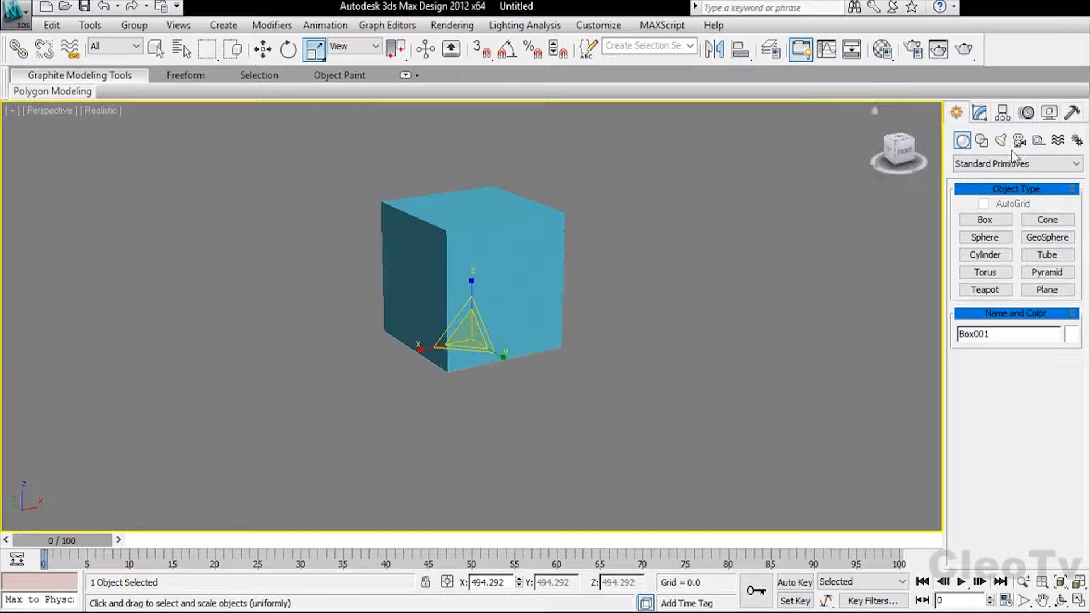
{"action": "left_click", "coordinate": [979, 112]}
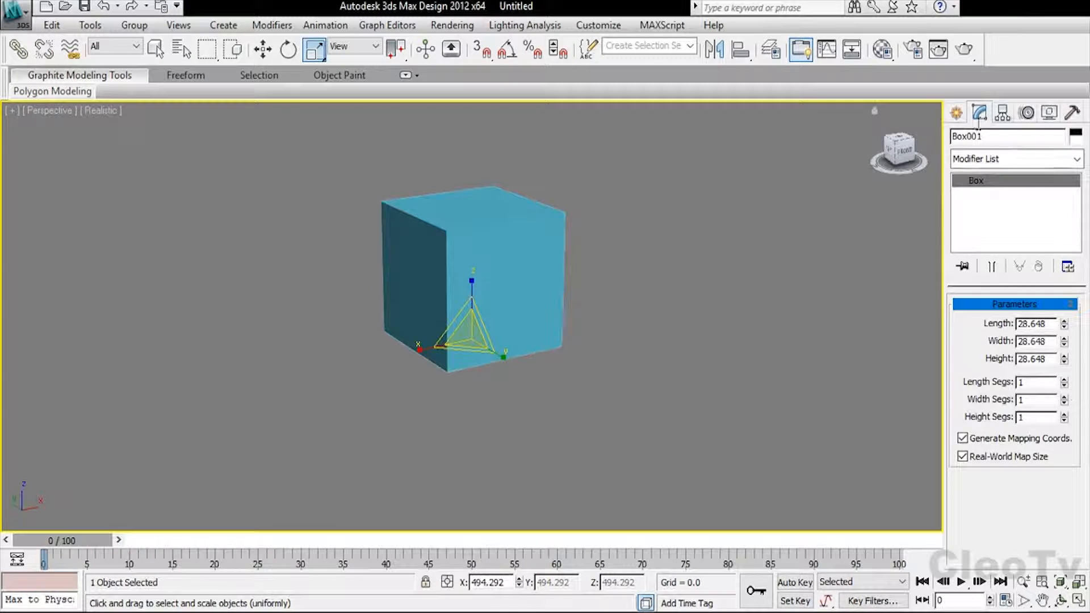
{"action": "key", "text": "F4"}
{"action": "left_click", "coordinate": [1064, 396]}
{"action": "left_click", "coordinate": [1064, 385]}
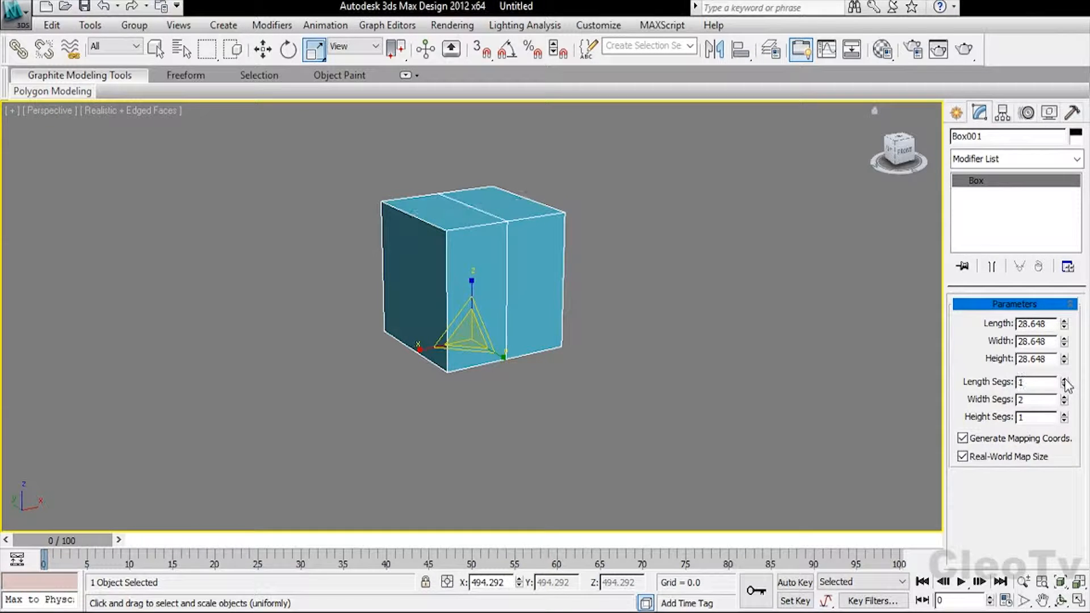
{"action": "left_click", "coordinate": [1064, 415]}
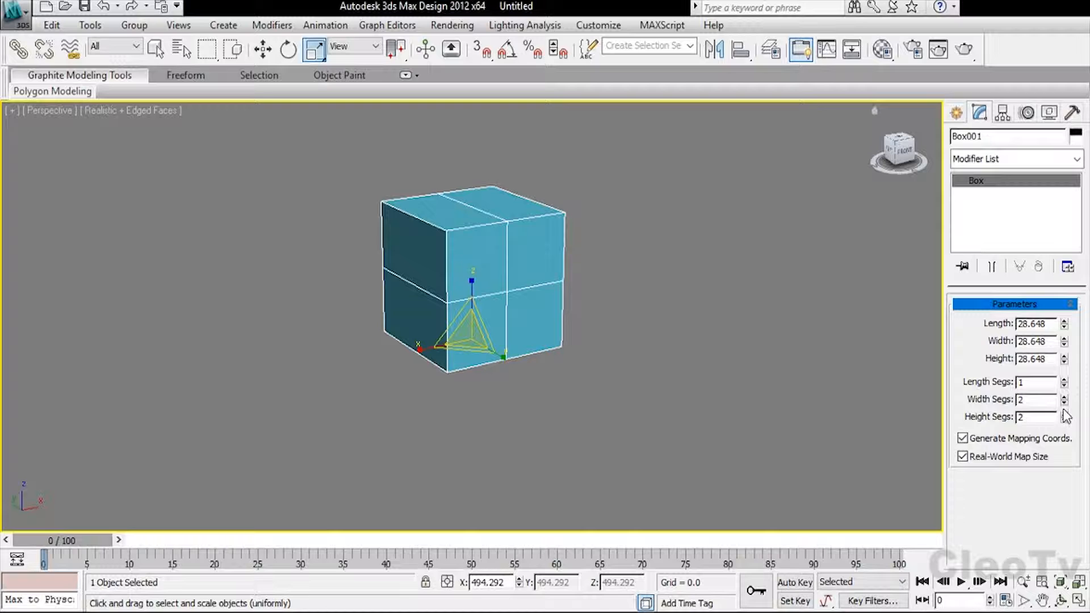
{"action": "left_click", "coordinate": [1064, 414]}
{"action": "middle_click_drag", "start_coordinate": [705, 308], "coordinate": [726, 292], "text": "alt"}
{"action": "left_click", "coordinate": [1064, 379]}
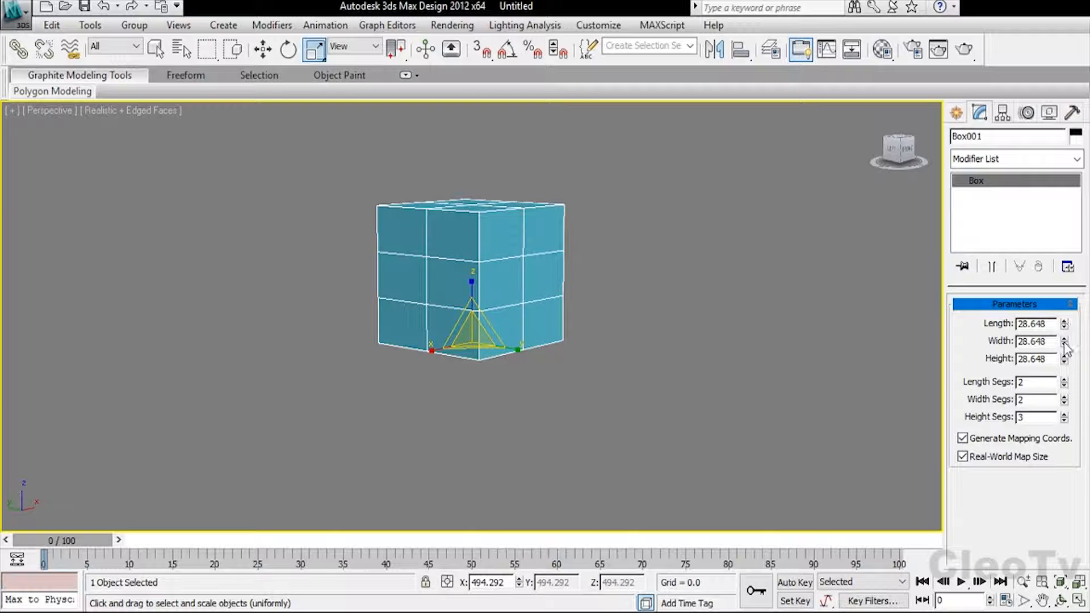
- Raise the box's height to about 41.5 and convert the box to an Editable Poly
{"action": "left_click_drag", "start_coordinate": [1064, 357], "coordinate": [1065, 321]}
{"action": "middle_click_drag", "start_coordinate": [737, 309], "coordinate": [849, 261], "text": "alt"}
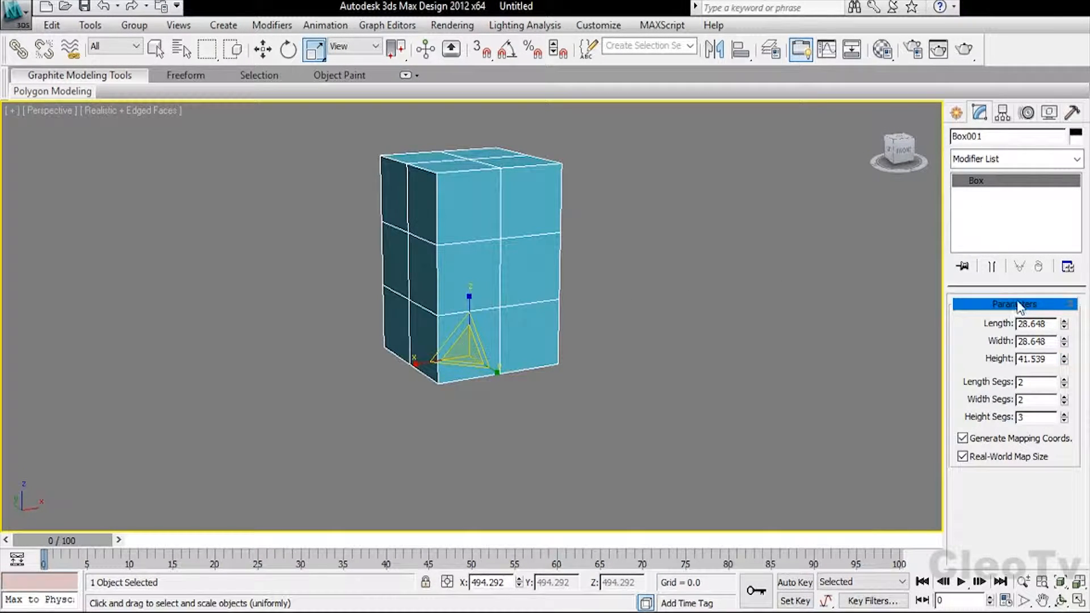
{"action": "left_click", "coordinate": [1031, 322]}
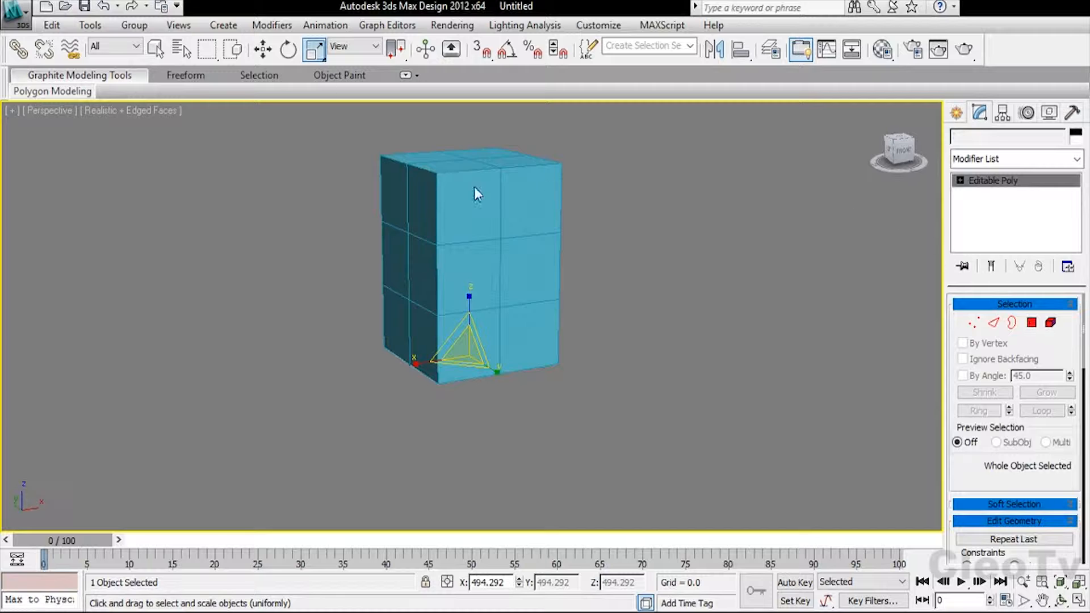
- Detach the two middle-row polygons of the box's front face as an element and move them out in front of the box
{"action": "key", "text": "4"}
{"action": "middle_click_drag", "start_coordinate": [535, 289], "coordinate": [662, 304], "text": "alt"}
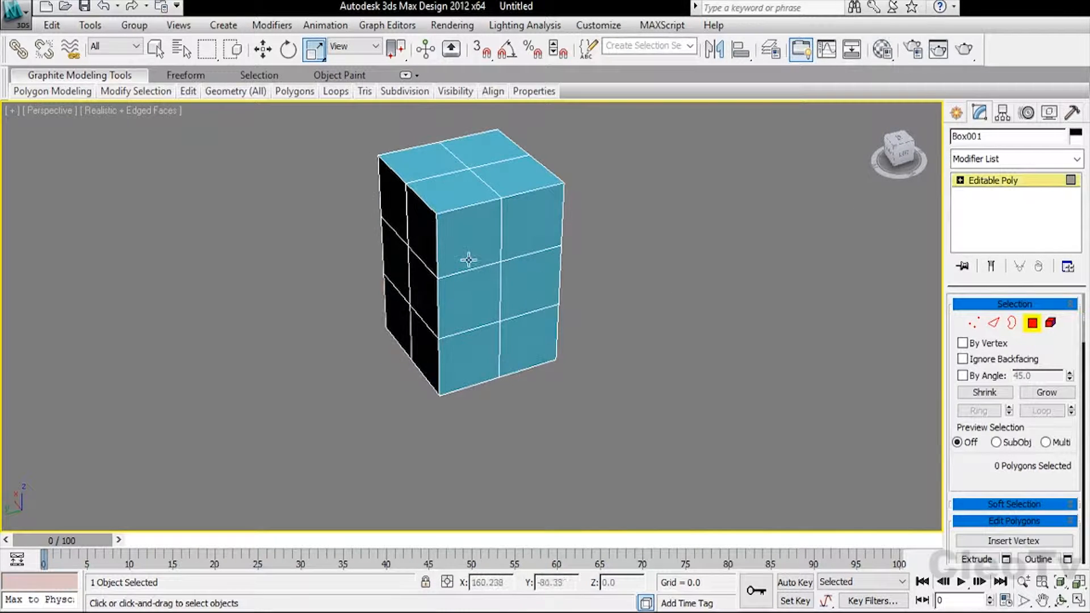
{"action": "left_click", "coordinate": [478, 312]}
{"action": "middle_click_drag", "start_coordinate": [608, 284], "coordinate": [717, 291], "text": "alt"}
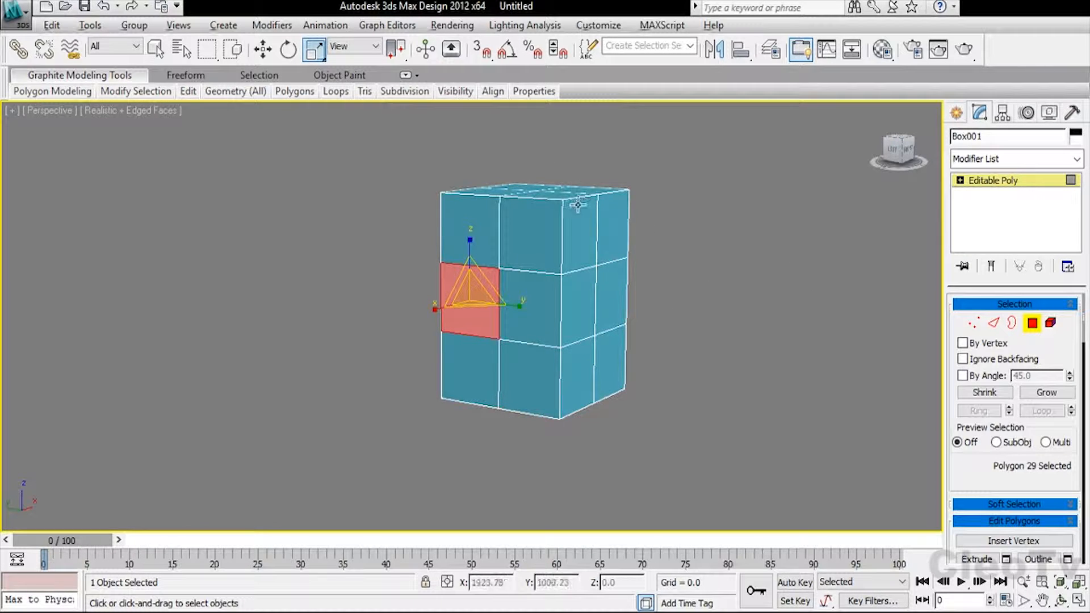
{"action": "middle_click_drag", "start_coordinate": [578, 204], "coordinate": [580, 221], "text": "alt"}
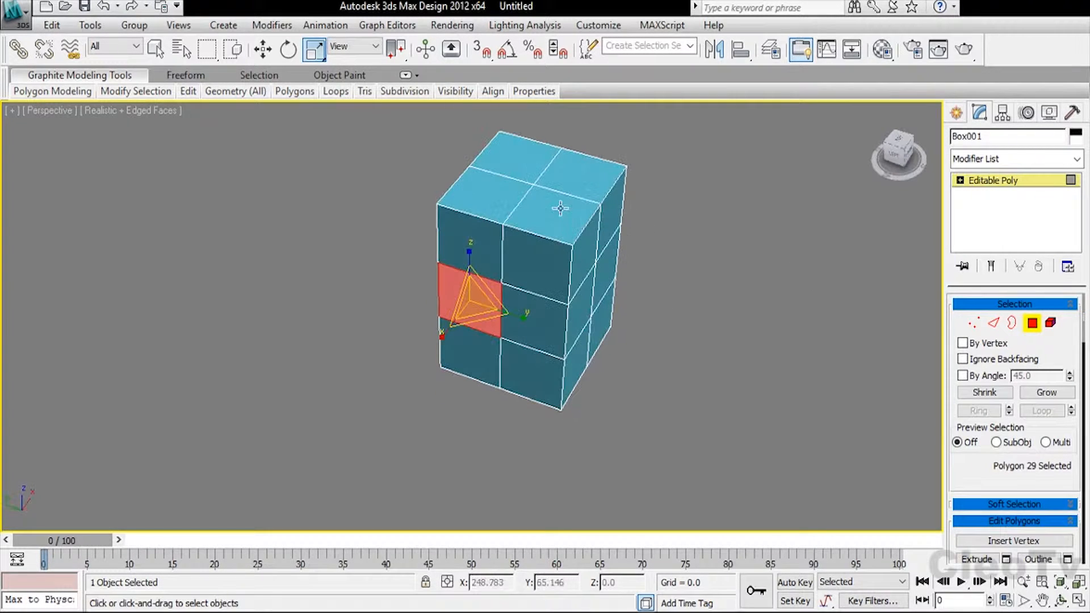
{"action": "left_click", "coordinate": [606, 277]}
{"action": "left_click", "coordinate": [584, 303], "text": "ctrl"}
{"action": "key", "text": "w"}
{"action": "left_click_drag", "start_coordinate": [558, 280], "coordinate": [627, 329]}
{"action": "middle_click_drag", "start_coordinate": [604, 325], "coordinate": [652, 287], "text": "alt"}
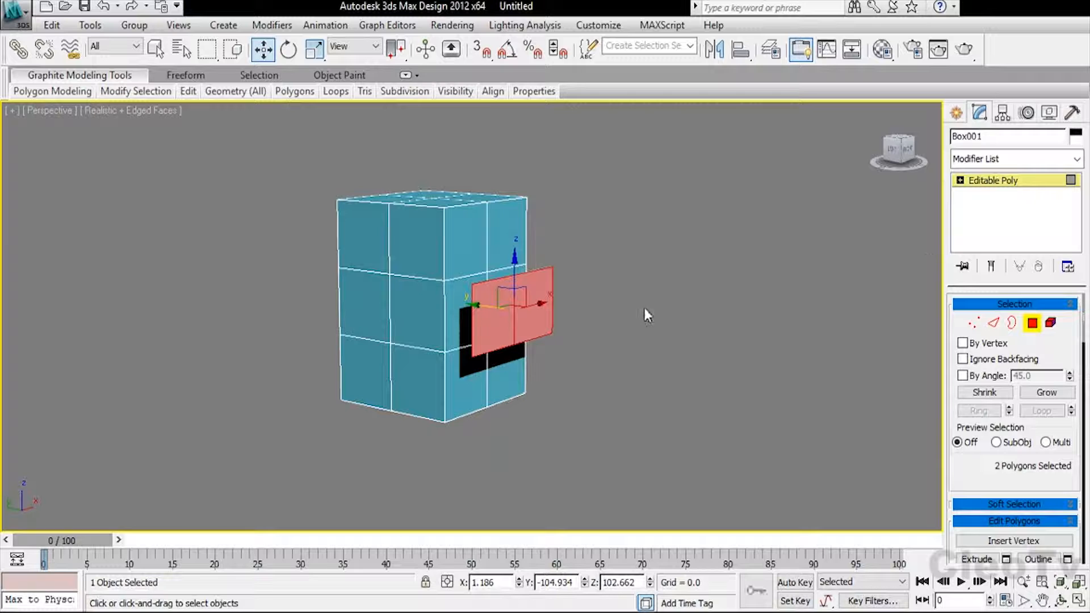
- Remove the vertical middle edge of the detached piece so it forms one polygon
{"action": "left_click", "coordinate": [990, 323]}
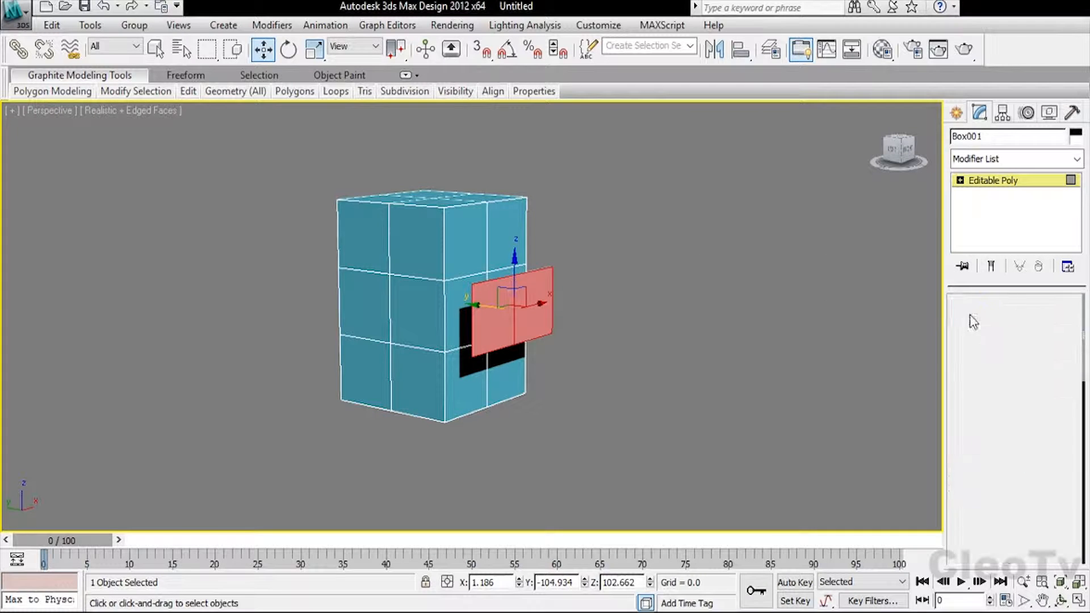
{"action": "left_click", "coordinate": [514, 314]}
{"action": "middle_click_drag", "start_coordinate": [747, 276], "coordinate": [721, 293], "text": "alt"}
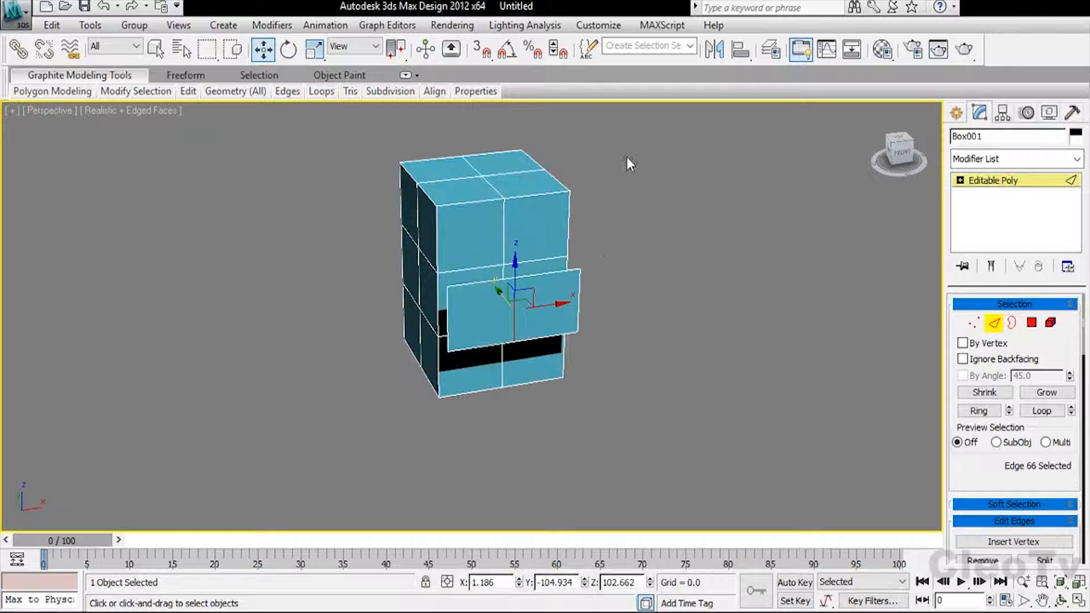
{"action": "left_click", "coordinate": [825, 316]}
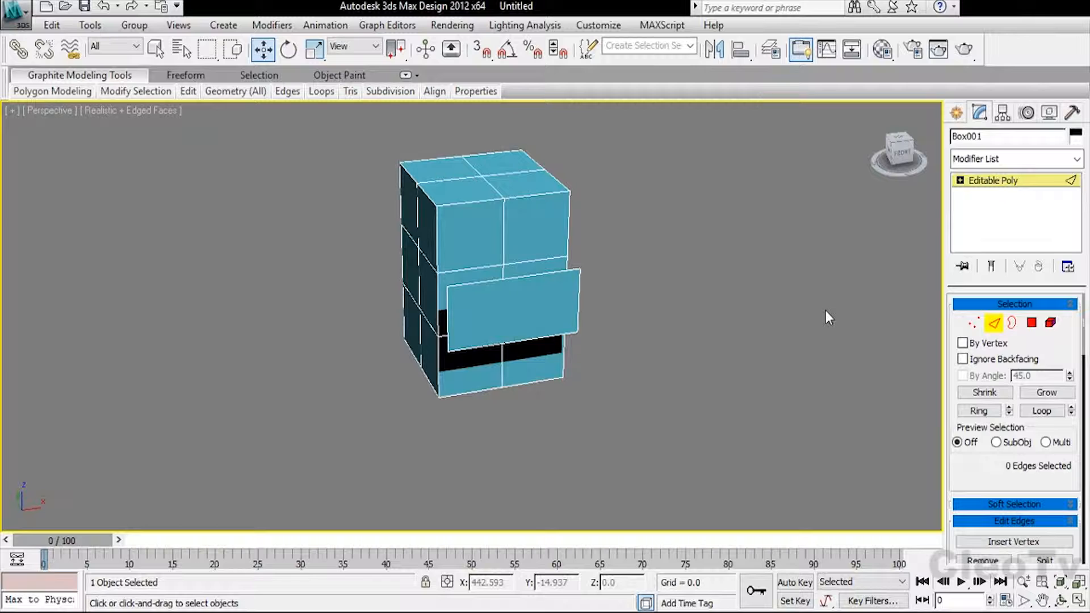
- Extrude the detached piece's polygon forward to about Y -130.7, turning it into a slab
{"action": "left_click", "coordinate": [1032, 323]}
{"action": "left_click", "coordinate": [545, 292]}
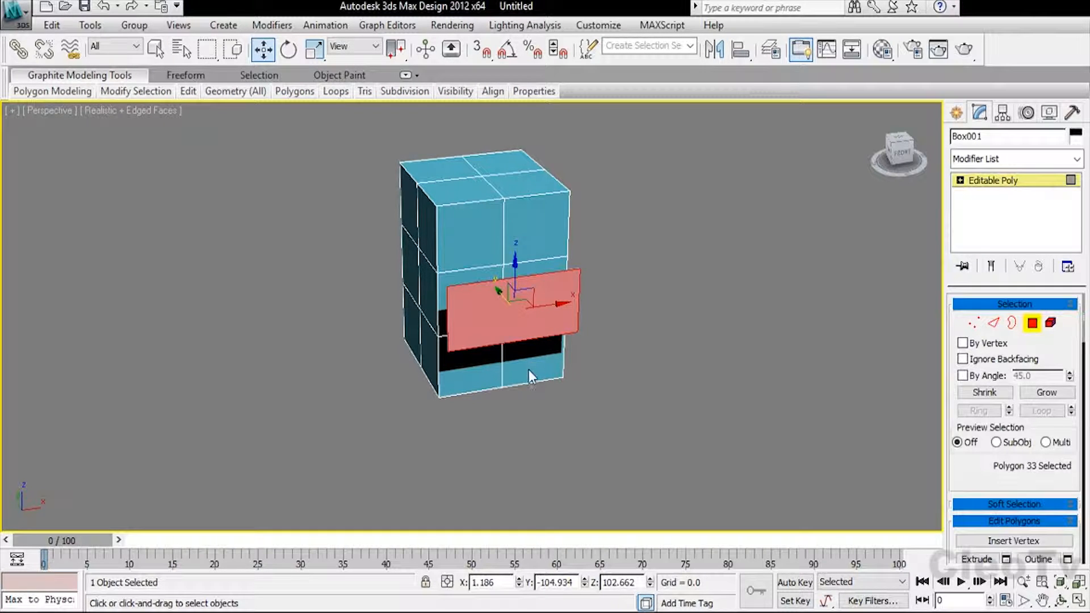
{"action": "key", "text": "shift+e"}
{"action": "left_click_drag", "start_coordinate": [542, 300], "coordinate": [549, 273]}
{"action": "mouse_move", "coordinate": [678, 253]}
{"action": "middle_mouse_down", "text": "alt"}
{"action": "mouse_move", "coordinate": [552, 319]}
{"action": "mouse_move", "coordinate": [688, 274]}
{"action": "mouse_move", "coordinate": [692, 261]}
{"action": "middle_mouse_up", "text": "alt"}
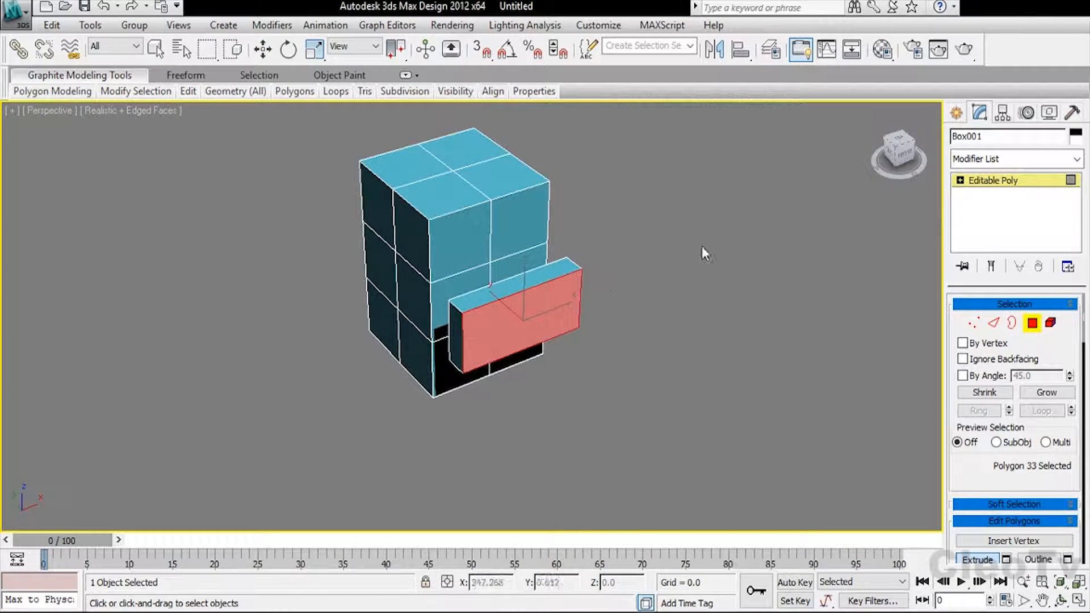
{"action": "key", "text": "w"}
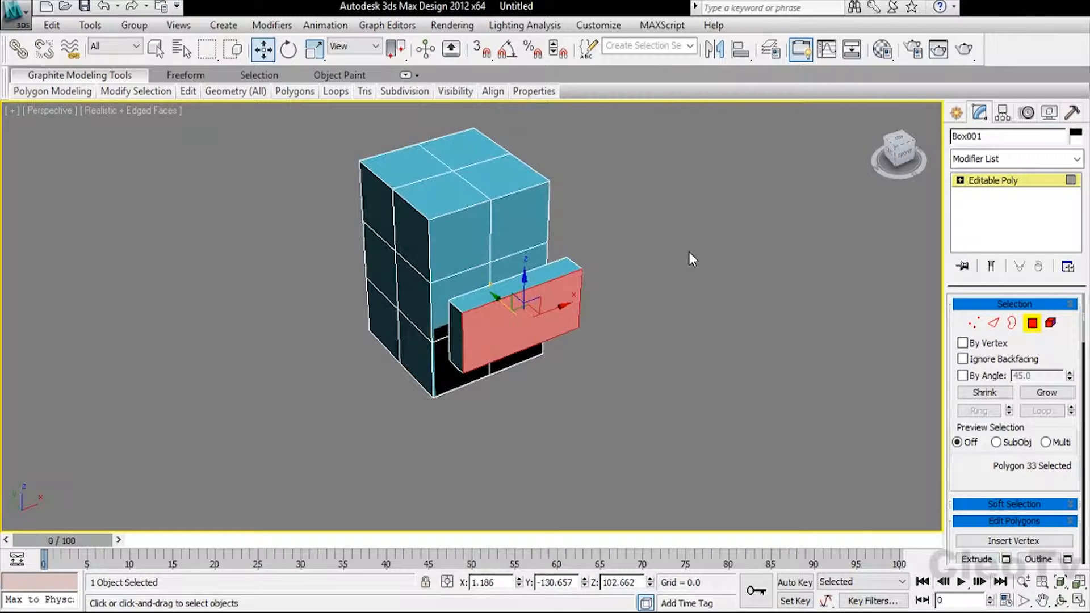
- Select the extruded slab as an element and scale it down vertically into a thin bar
{"action": "left_click", "coordinate": [1051, 322]}
{"action": "left_click", "coordinate": [580, 288]}
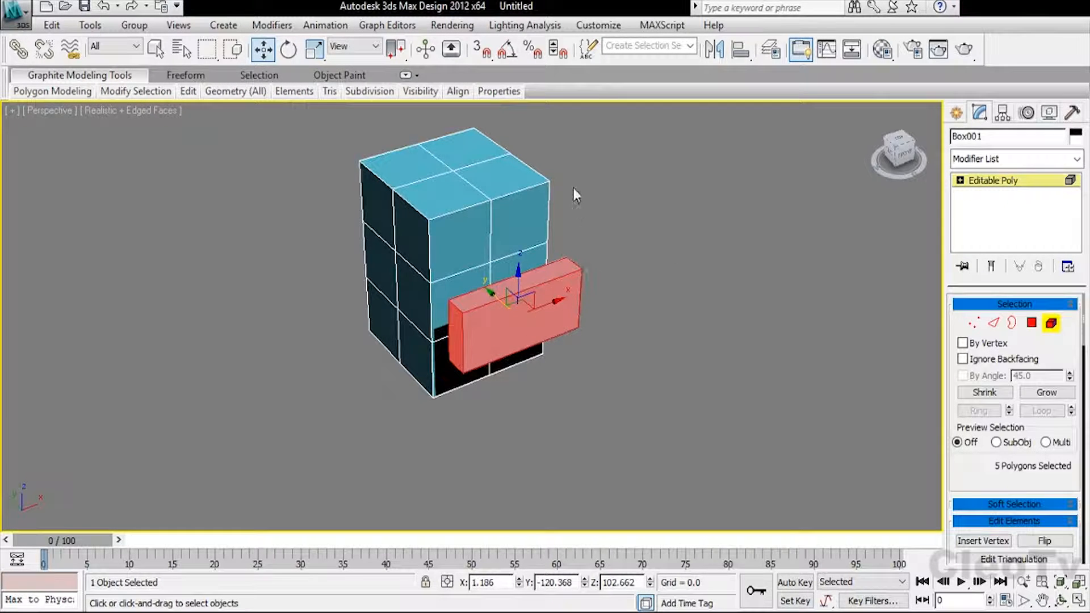
{"action": "key", "text": "r"}
{"action": "left_click_drag", "start_coordinate": [518, 271], "coordinate": [549, 353]}
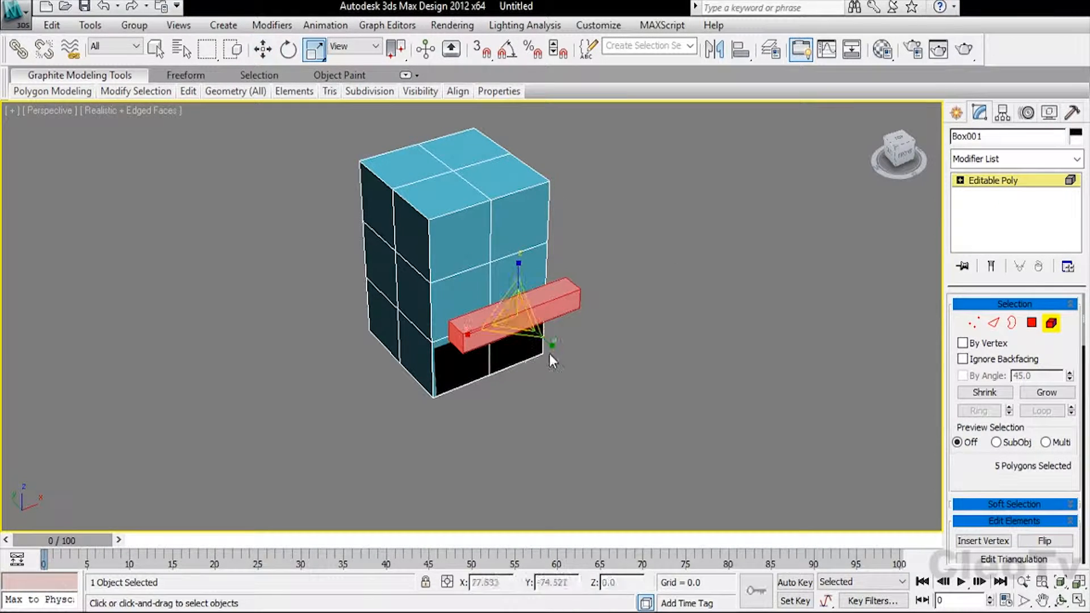
- In the front wireframe view, flatten the bar element vertically and lower it to about Z 70.8
{"action": "key", "text": "f"}
{"action": "key", "text": "z"}
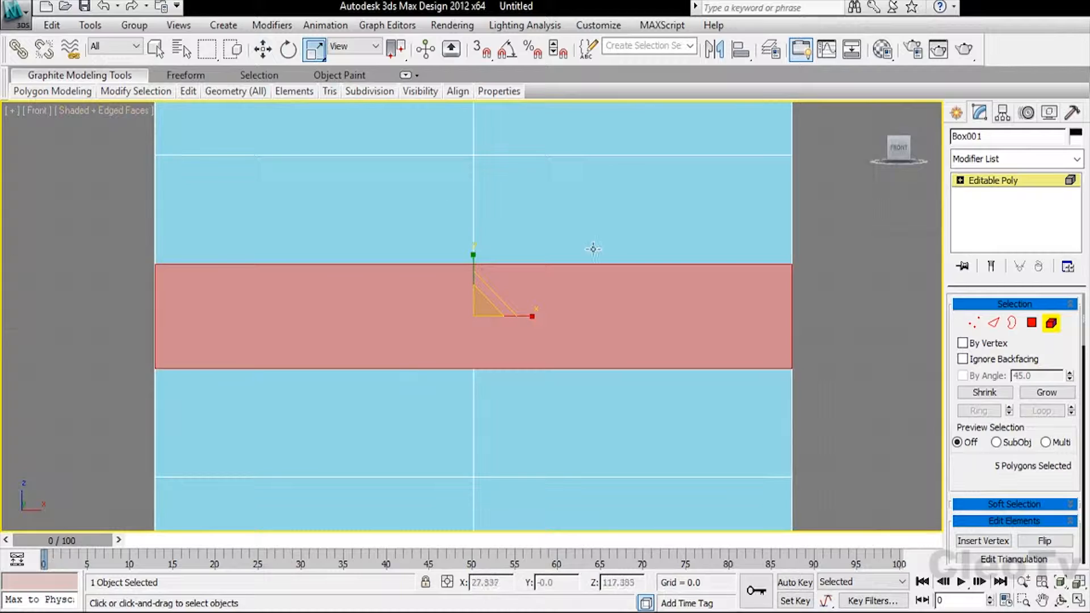
{"action": "key", "text": "F3"}
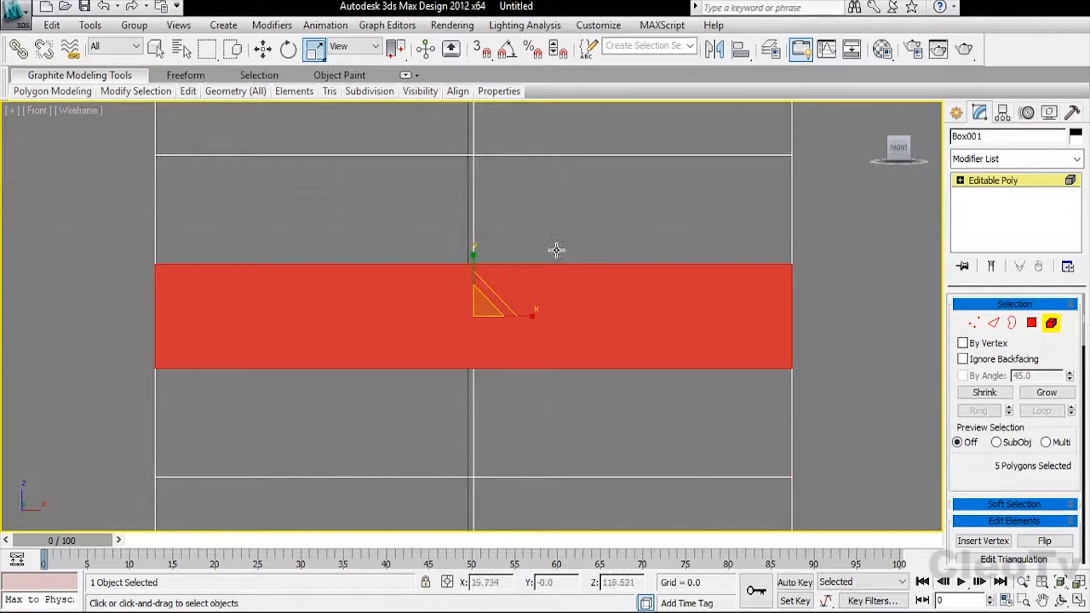
{"action": "scroll", "coordinate": [556, 250], "scroll_direction": "down", "scroll_amount": 5}
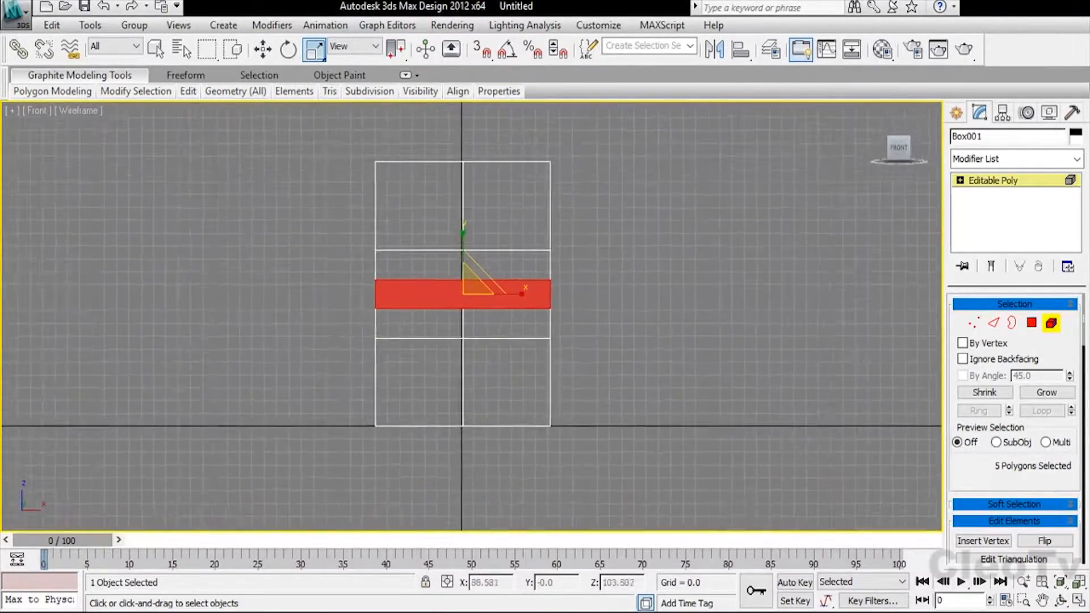
{"action": "scroll", "coordinate": [545, 256], "scroll_direction": "up", "scroll_amount": 3}
{"action": "left_click", "coordinate": [510, 258]}
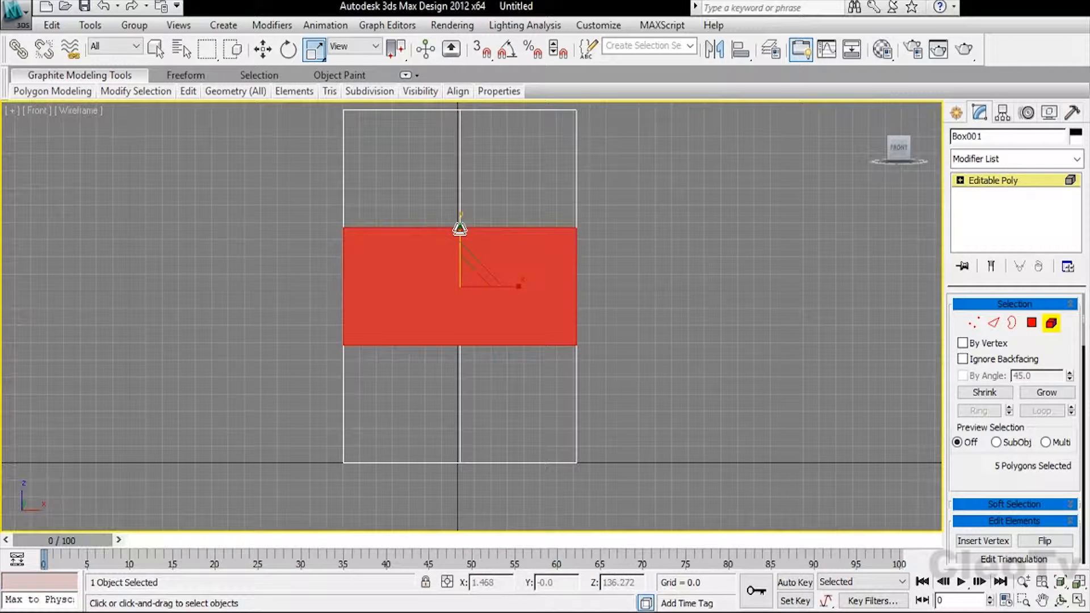
{"action": "key", "text": "z"}
{"action": "key", "text": "ctrl+y"}
{"action": "key", "text": "w"}
{"action": "left_click_drag", "start_coordinate": [473, 275], "coordinate": [481, 332]}
{"action": "key", "text": "r"}
{"action": "key", "text": "w"}
- In the left view, scale the bar element narrower in depth, and return to the perspective view
{"action": "key", "text": "l"}
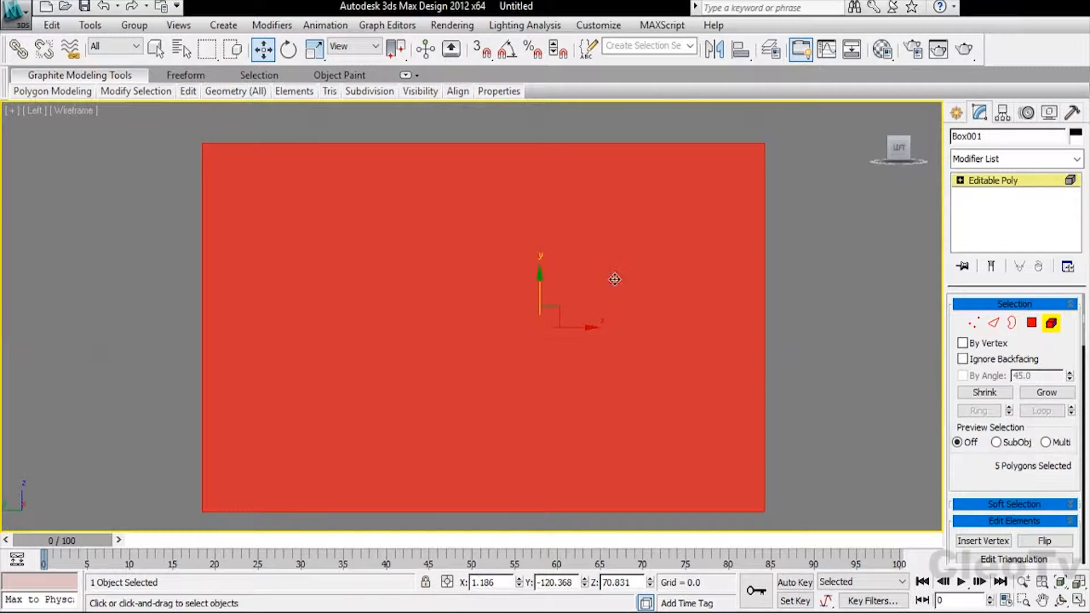
{"action": "scroll", "coordinate": [646, 273], "scroll_direction": "down", "scroll_amount": 16}
{"action": "scroll", "coordinate": [531, 372], "scroll_direction": "up", "scroll_amount": 1}
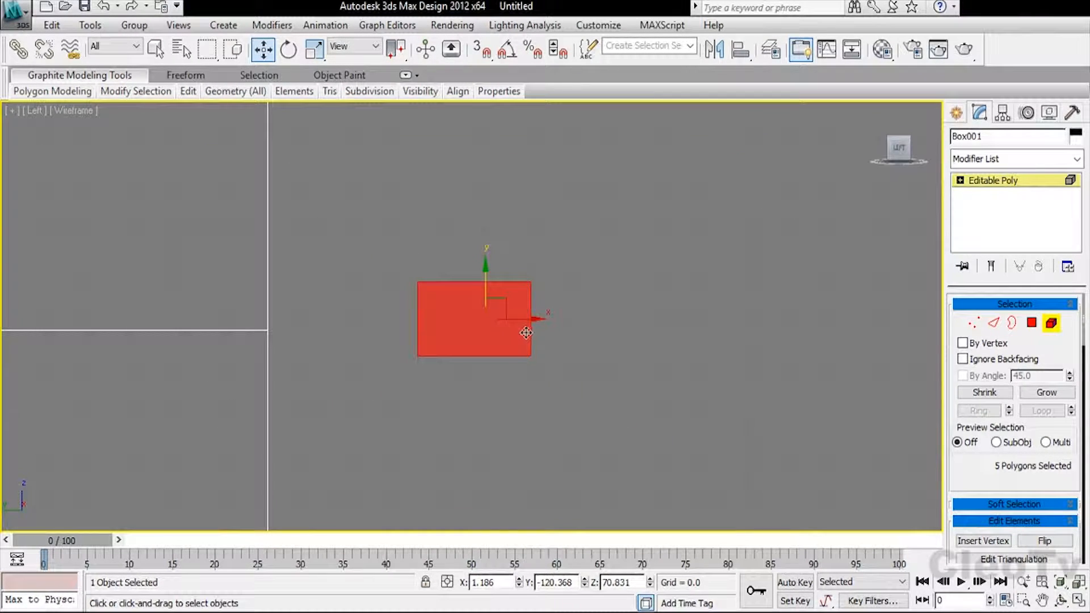
{"action": "key", "text": "r"}
{"action": "left_click_drag", "start_coordinate": [538, 319], "coordinate": [516, 322]}
{"action": "key", "text": "p"}
{"action": "middle_click_drag", "start_coordinate": [664, 261], "coordinate": [638, 289], "text": "alt"}
{"action": "scroll", "coordinate": [624, 288], "scroll_direction": "down", "scroll_amount": 10}
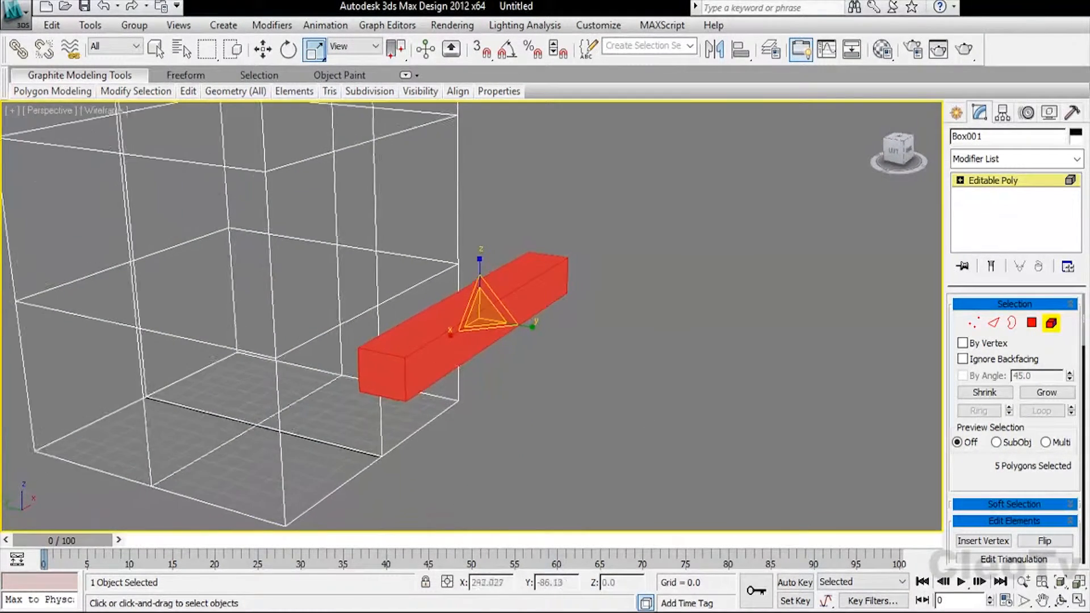
- Restore shaded display and move the bar element away from the box to about Y -230
{"action": "key", "text": "F3"}
{"action": "middle_click_drag", "start_coordinate": [637, 272], "coordinate": [693, 317], "text": "alt"}
{"action": "key", "text": "w"}
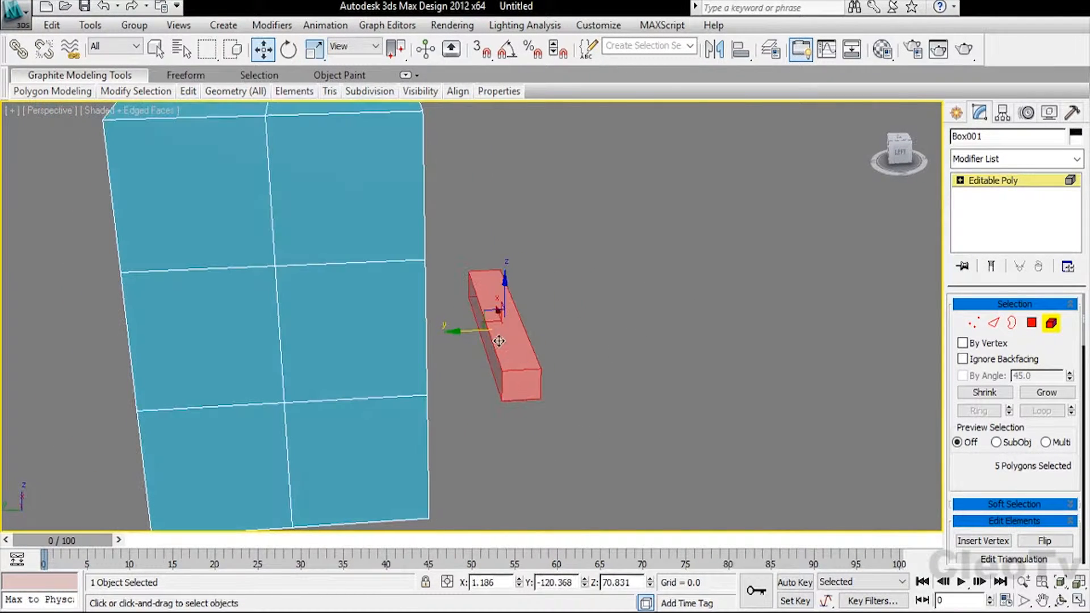
{"action": "left_click_drag", "start_coordinate": [461, 333], "coordinate": [652, 306]}
{"action": "middle_click_drag", "start_coordinate": [652, 306], "coordinate": [829, 286], "text": "alt"}
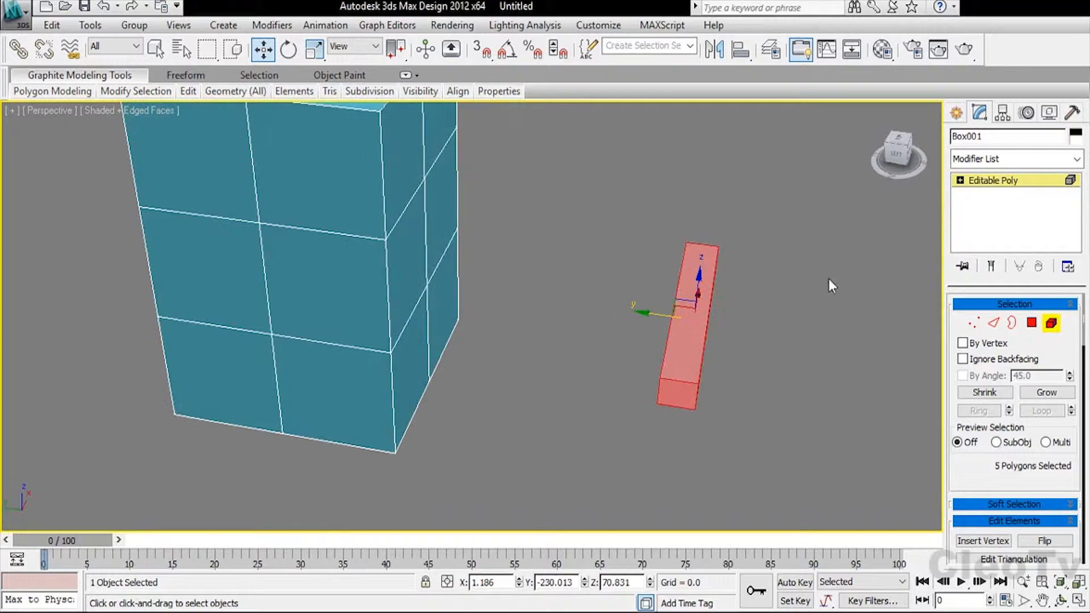
- Connect the bar's four lengthwise edges with two edge loops, one near each end
{"action": "left_click", "coordinate": [1012, 323]}
{"action": "left_click", "coordinate": [993, 322]}
{"action": "left_click", "coordinate": [993, 323]}
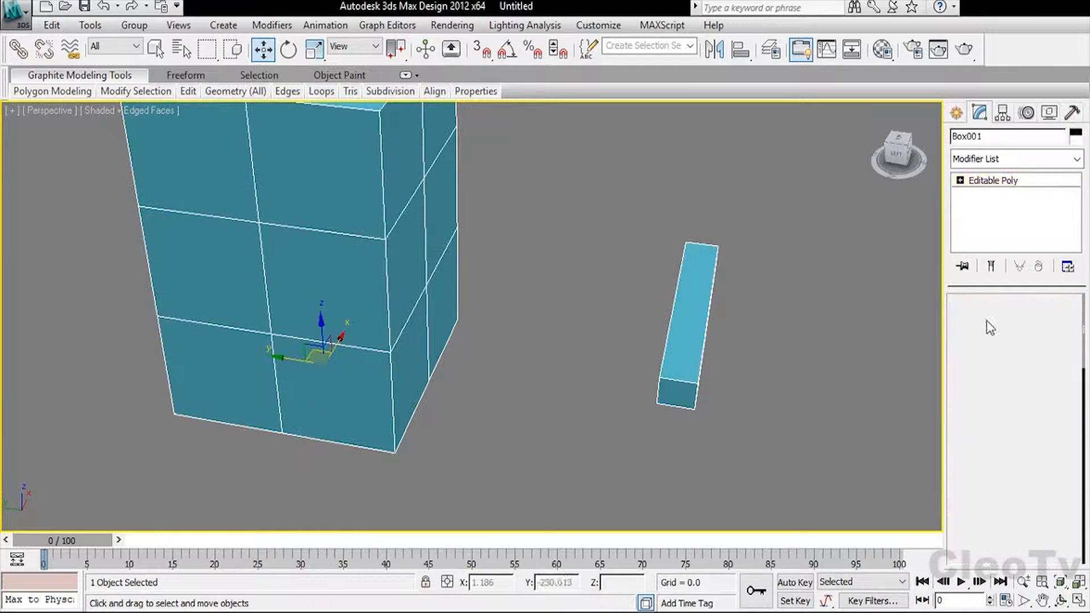
{"action": "left_click", "coordinate": [992, 322]}
{"action": "middle_click_drag", "start_coordinate": [755, 341], "coordinate": [560, 404], "text": "alt"}
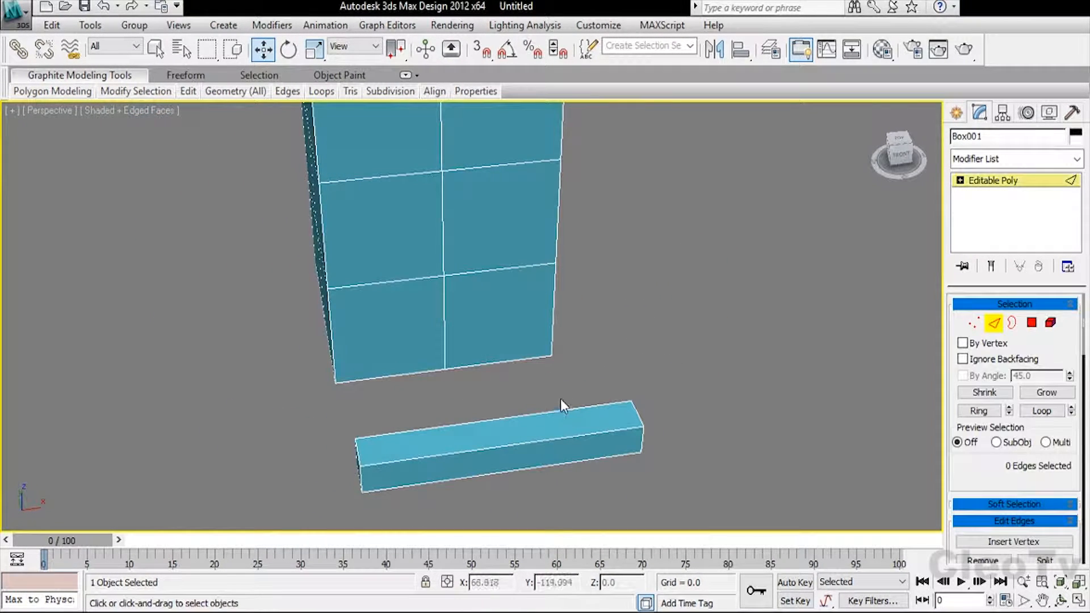
{"action": "middle_click_drag", "start_coordinate": [586, 369], "coordinate": [592, 482]}
{"action": "middle_click_drag", "start_coordinate": [628, 426], "coordinate": [727, 219]}
{"action": "left_click_drag", "start_coordinate": [668, 239], "coordinate": [674, 387]}
{"action": "key", "text": "ctrl+shift+e"}
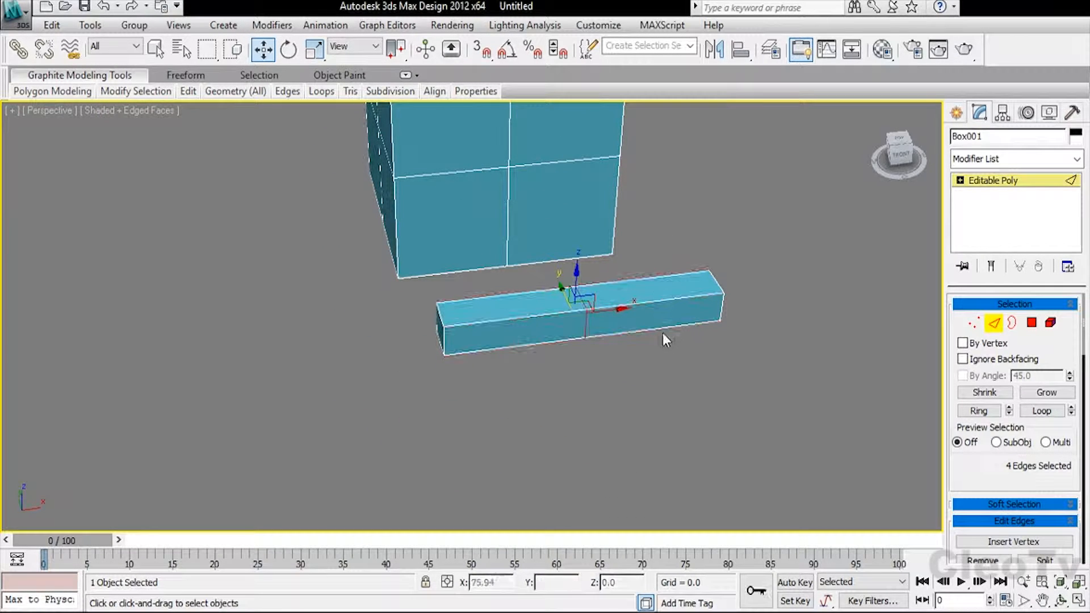
{"action": "left_click_drag", "start_coordinate": [485, 353], "coordinate": [690, 326]}
{"action": "middle_click_drag", "start_coordinate": [710, 275], "coordinate": [662, 291], "text": "alt"}
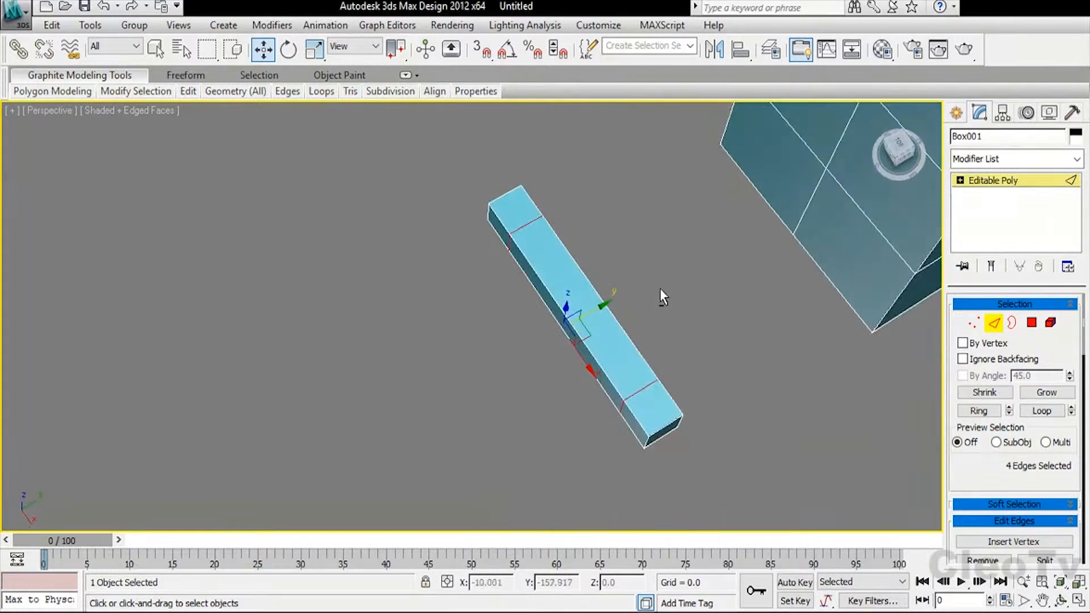
- Select the open border along the bar's long side facing the box and cap it
{"action": "left_click_drag", "start_coordinate": [479, 404], "coordinate": [715, 363], "text": "ctrl"}
{"action": "left_click", "coordinate": [1012, 323]}
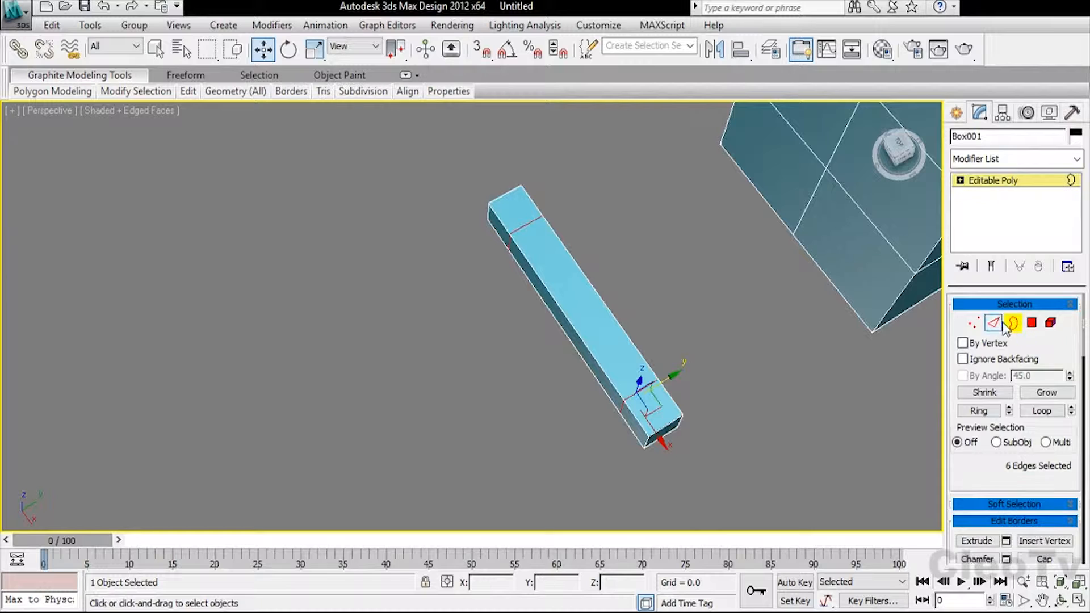
{"action": "middle_click_drag", "start_coordinate": [762, 348], "coordinate": [529, 349], "text": "alt"}
{"action": "left_click", "coordinate": [993, 323]}
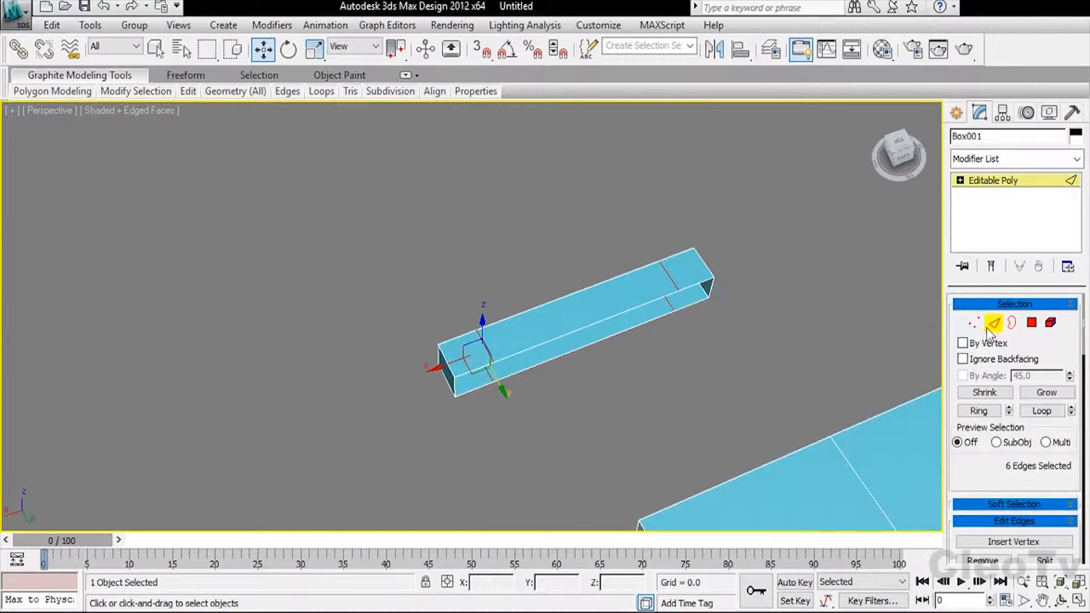
{"action": "left_click", "coordinate": [1012, 323]}
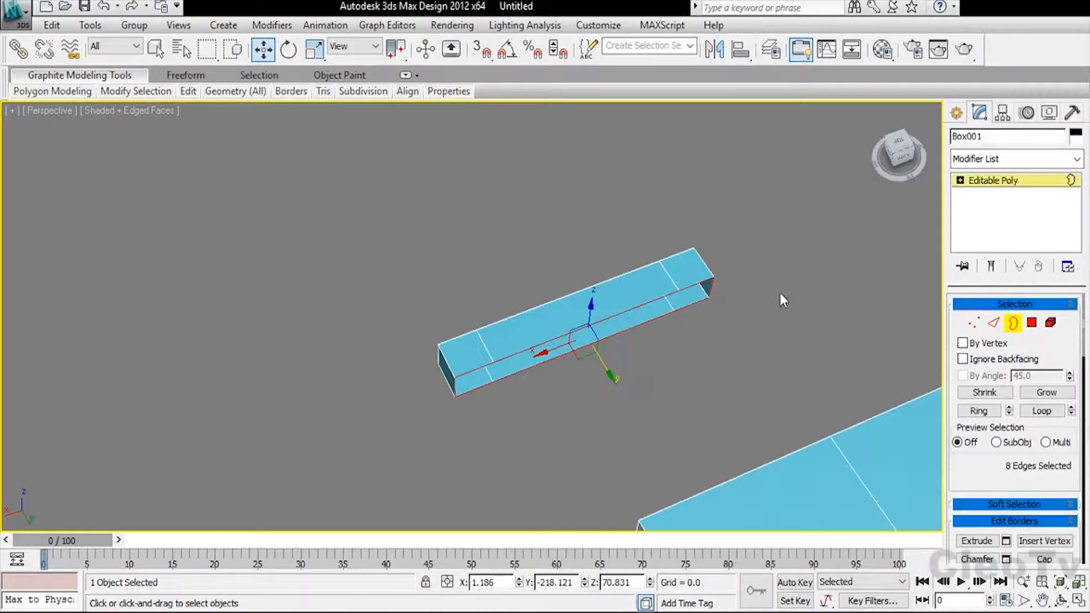
{"action": "left_click", "coordinate": [974, 323]}
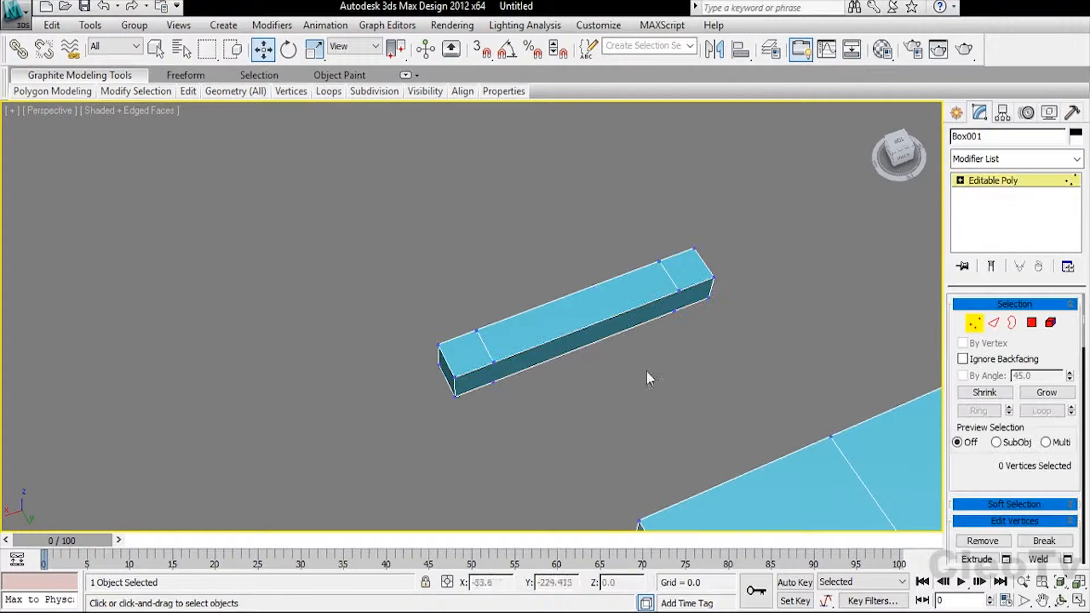
- Connect the paired loop vertices across the bar's capped side, near both ends
{"action": "left_click_drag", "start_coordinate": [488, 393], "coordinate": [577, 362]}
{"action": "key", "text": "F3"}
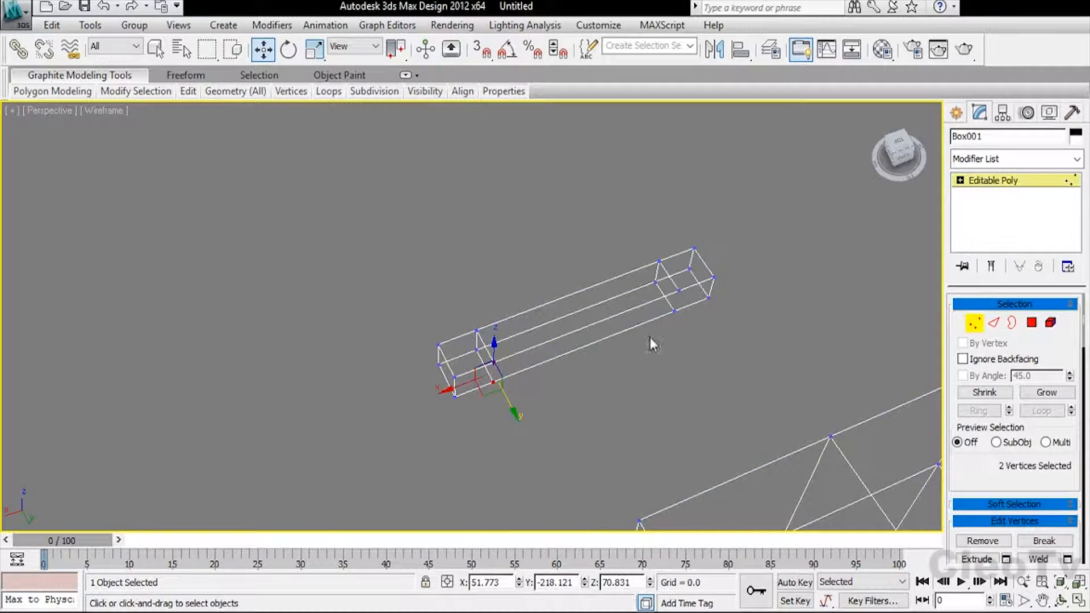
{"action": "left_click_drag", "start_coordinate": [681, 327], "coordinate": [669, 284], "text": "ctrl"}
{"action": "key", "text": "ctrl+shift+e"}
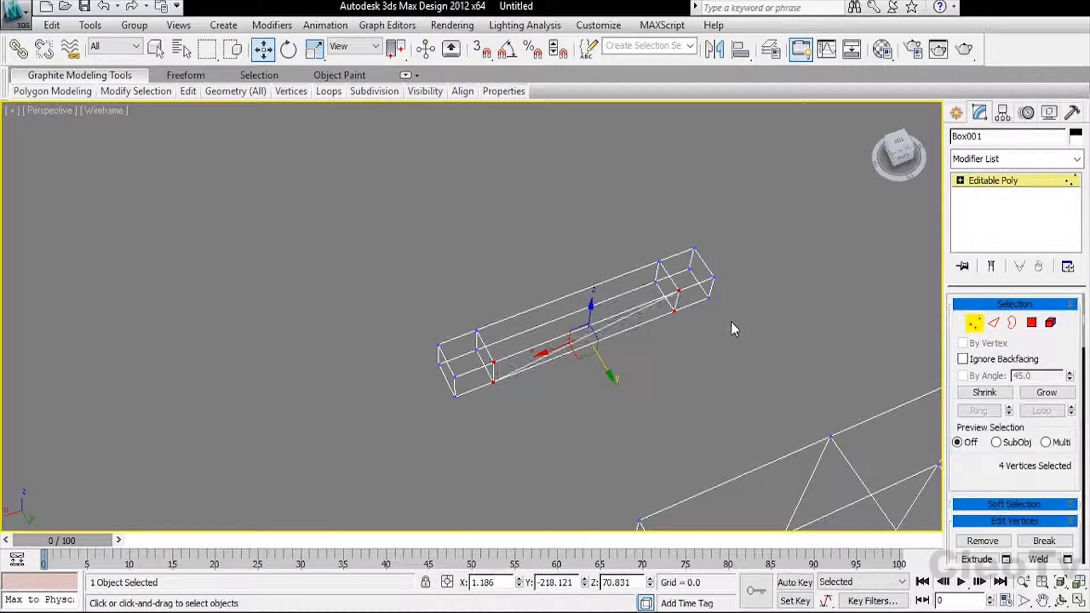
{"action": "left_click", "coordinate": [976, 327]}
{"action": "key", "text": "2"}
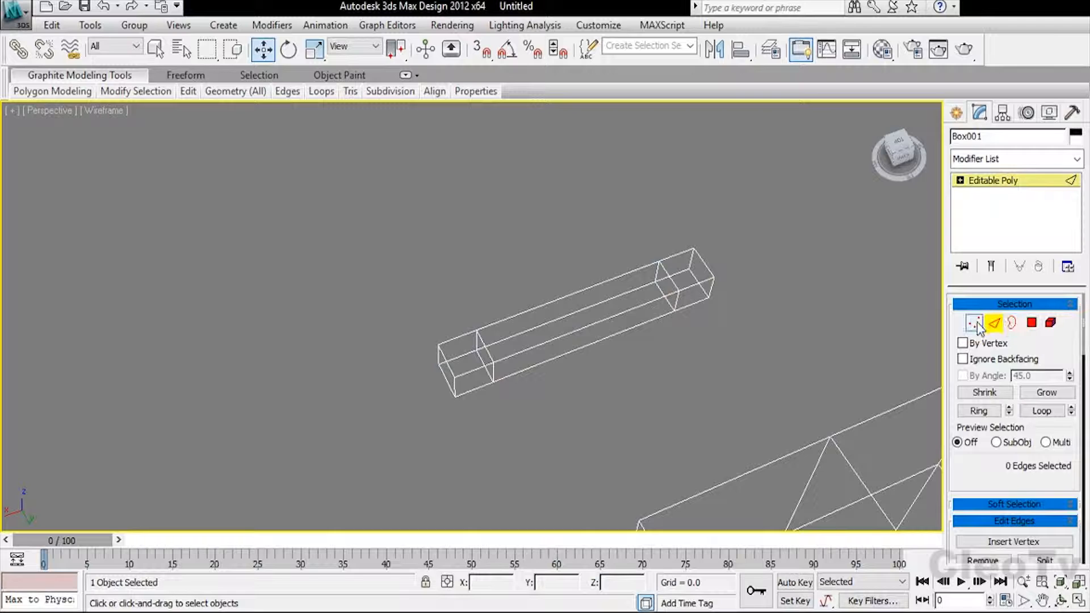
- Select the two end polygons on the bar's capped side and extrude them towards the box
{"action": "left_click", "coordinate": [1031, 323]}
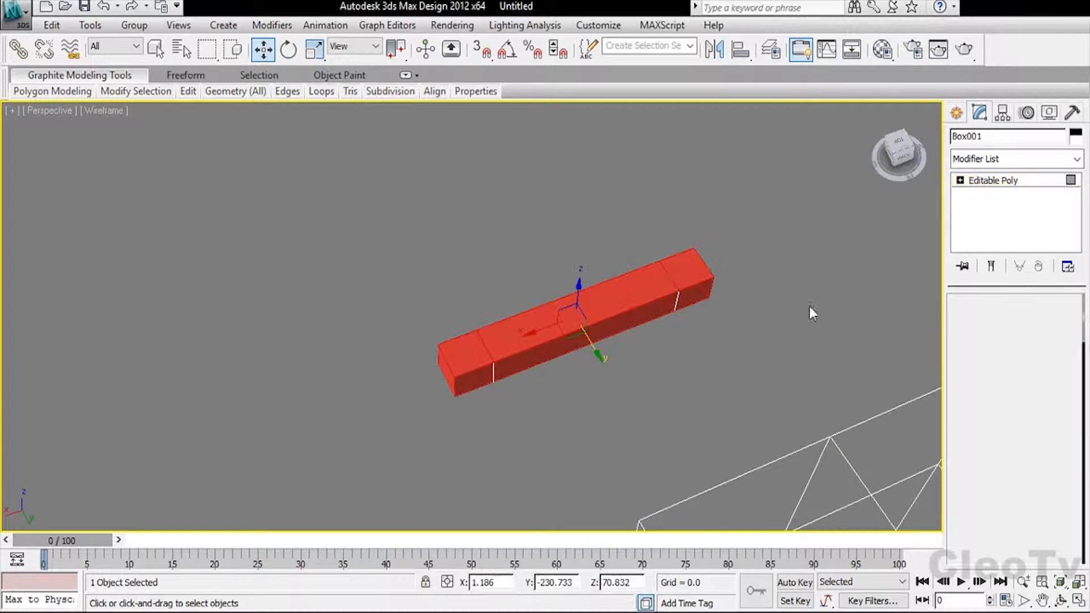
{"action": "left_click", "coordinate": [694, 291]}
{"action": "left_click", "coordinate": [474, 377], "text": "ctrl"}
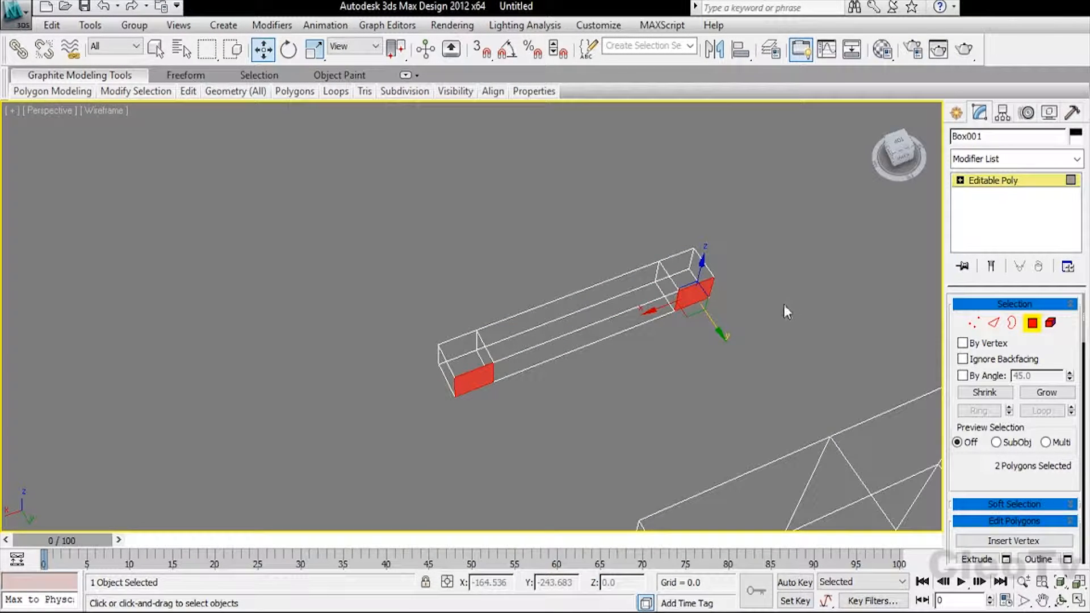
{"action": "key", "text": "shift+e"}
{"action": "left_click_drag", "start_coordinate": [698, 297], "coordinate": [720, 258]}
- Move the two extruded end polygons along Y until they meet the box face, forming two arms
{"action": "key", "text": "w"}
{"action": "middle_click_drag", "start_coordinate": [736, 373], "coordinate": [868, 365], "text": "alt"}
{"action": "left_click_drag", "start_coordinate": [652, 348], "coordinate": [720, 319]}
{"action": "middle_click_drag", "start_coordinate": [724, 319], "coordinate": [743, 264], "text": "alt"}
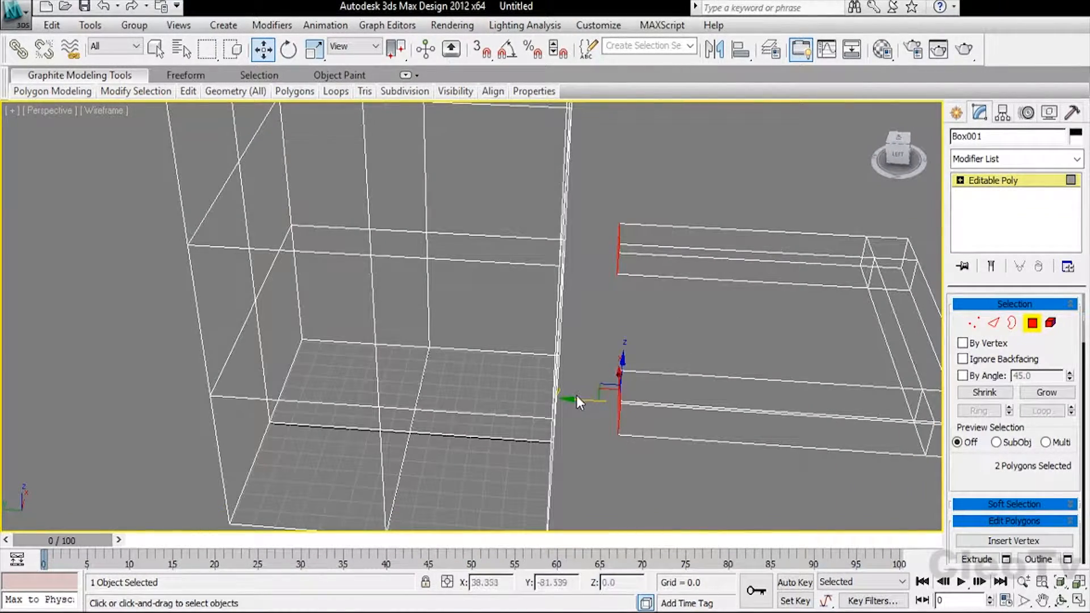
{"action": "left_click_drag", "start_coordinate": [585, 402], "coordinate": [519, 401]}
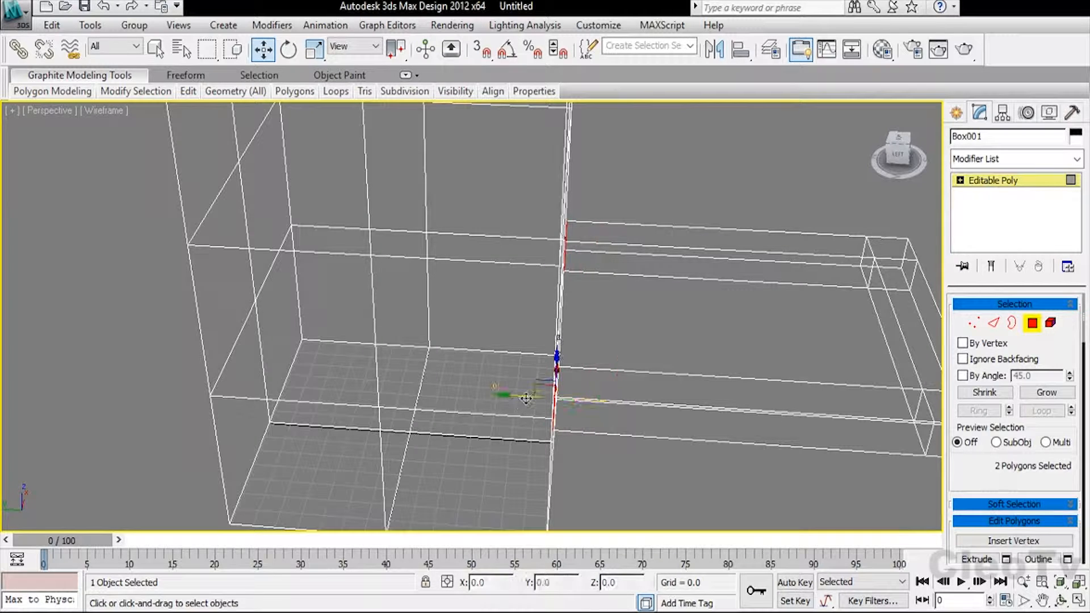
- Leave polygon editing, deselect the object and restore the shaded display
{"action": "left_click", "coordinate": [993, 181]}
{"action": "left_click", "coordinate": [795, 253]}
{"action": "key", "text": "F3"}
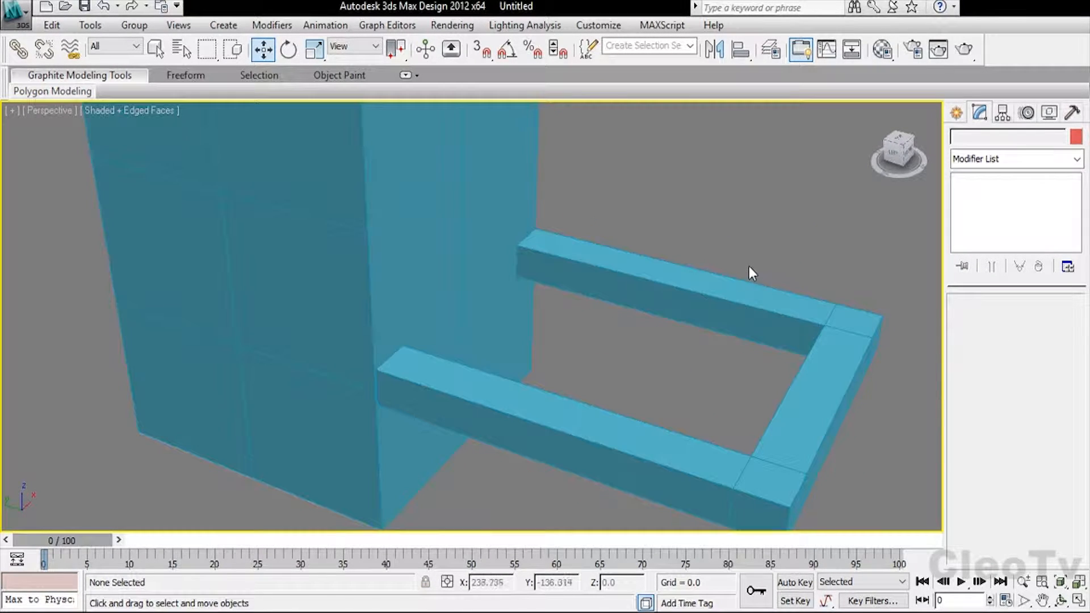
{"action": "scroll", "coordinate": [755, 264], "scroll_direction": "down", "scroll_amount": 3}
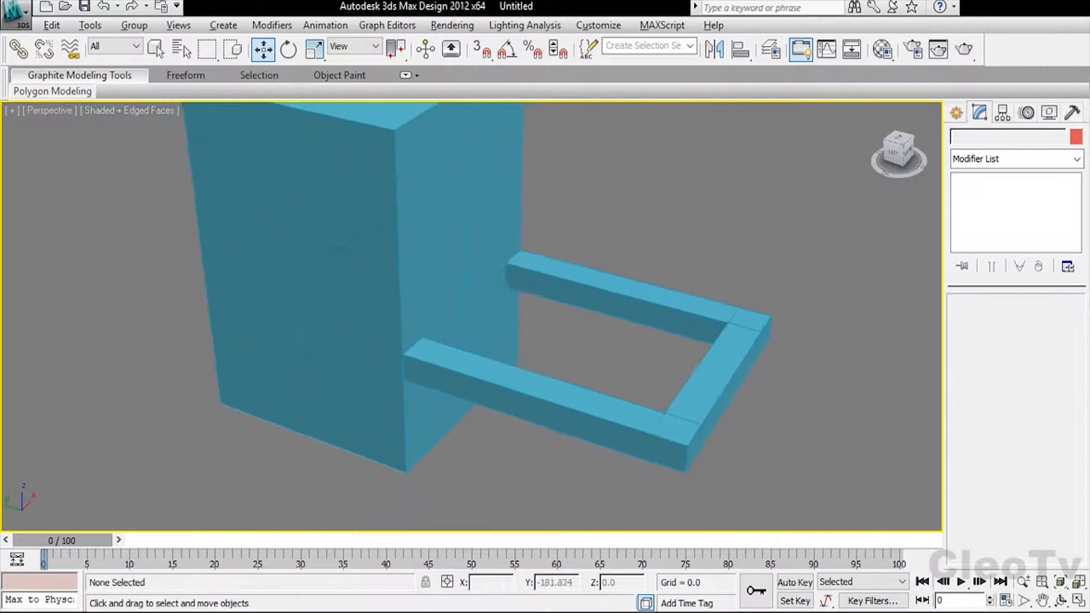
- Give the model a plain light grey material
{"action": "key", "text": "m"}
{"action": "left_click", "coordinate": [989, 111]}
{"action": "middle_click_drag", "start_coordinate": [733, 222], "coordinate": [647, 256], "text": "alt"}
{"action": "scroll", "coordinate": [683, 250], "scroll_direction": "down", "scroll_amount": 3}
{"action": "middle_click_drag", "start_coordinate": [540, 316], "coordinate": [695, 279]}
{"action": "middle_click_drag", "start_coordinate": [695, 278], "coordinate": [533, 309], "text": "alt"}
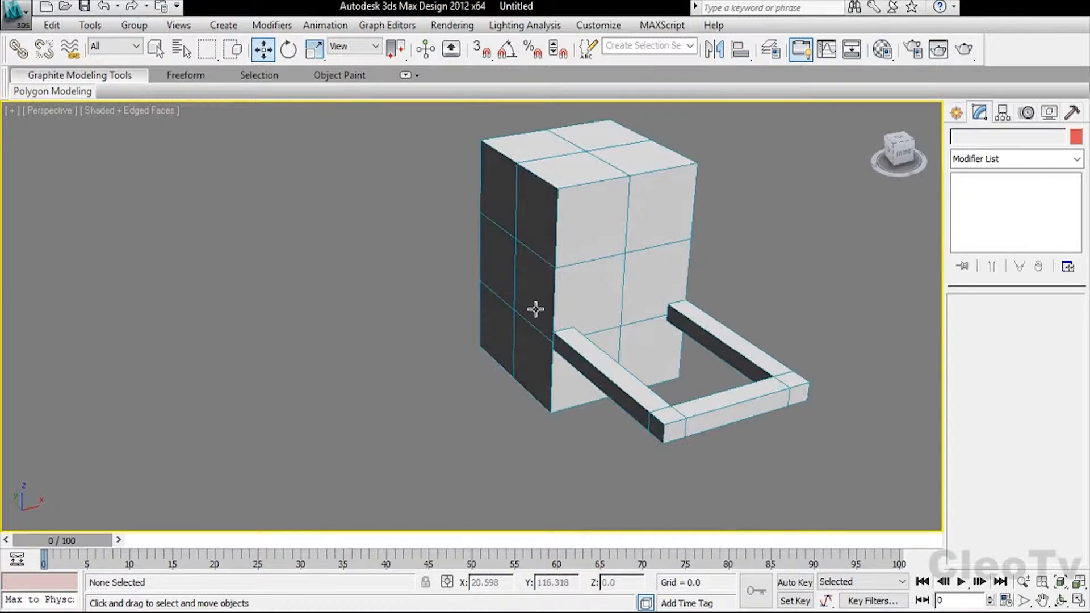
- Select all six polygons on the box's negative X side
{"action": "left_click", "coordinate": [534, 309]}
{"action": "left_click", "coordinate": [1032, 324]}
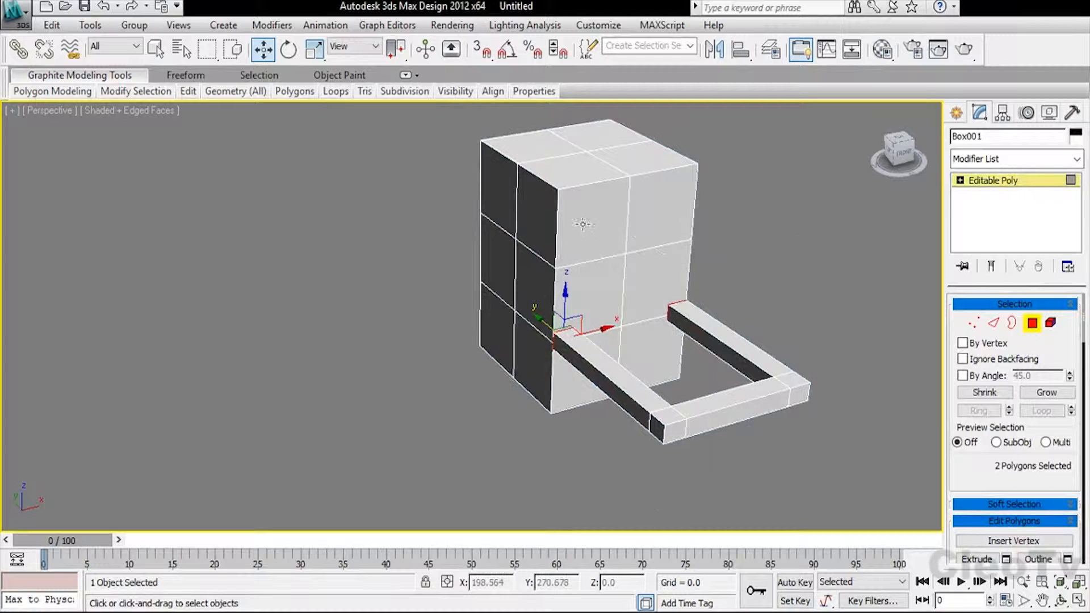
{"action": "left_click", "coordinate": [530, 354]}
{"action": "left_click", "coordinate": [530, 292], "text": "ctrl"}
{"action": "left_click", "coordinate": [525, 227], "text": "ctrl"}
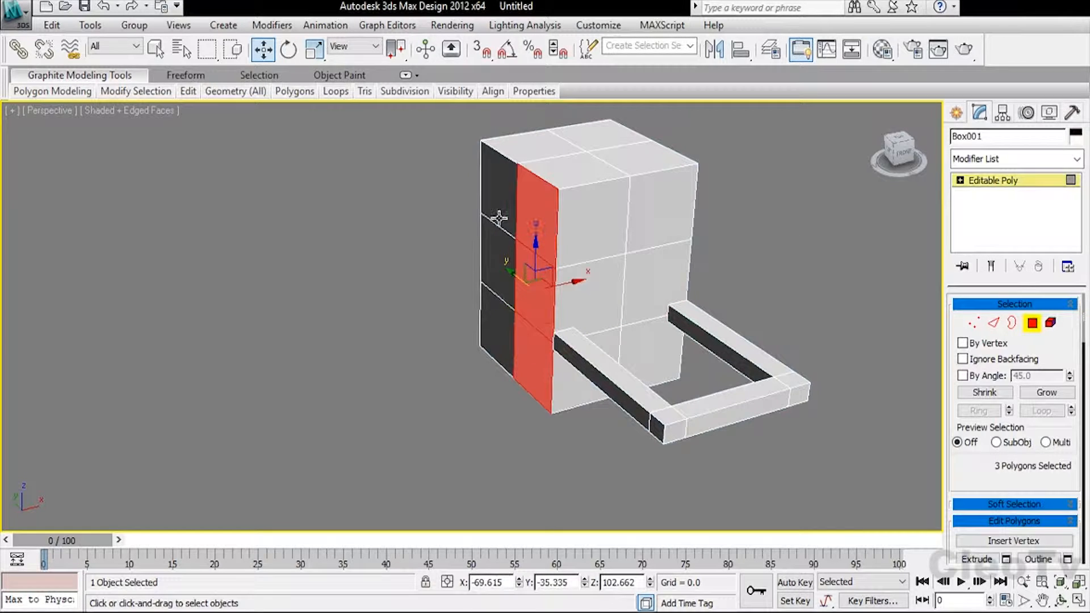
{"action": "left_click", "coordinate": [495, 187], "text": "ctrl"}
{"action": "left_click", "coordinate": [488, 271], "text": "ctrl"}
{"action": "left_click", "coordinate": [490, 314], "text": "ctrl"}
- Undo a trial extrusion of the six side polygons and move them outward to about X -94.3
{"action": "key", "text": "shift+e"}
{"action": "left_click_drag", "start_coordinate": [555, 280], "coordinate": [533, 310]}
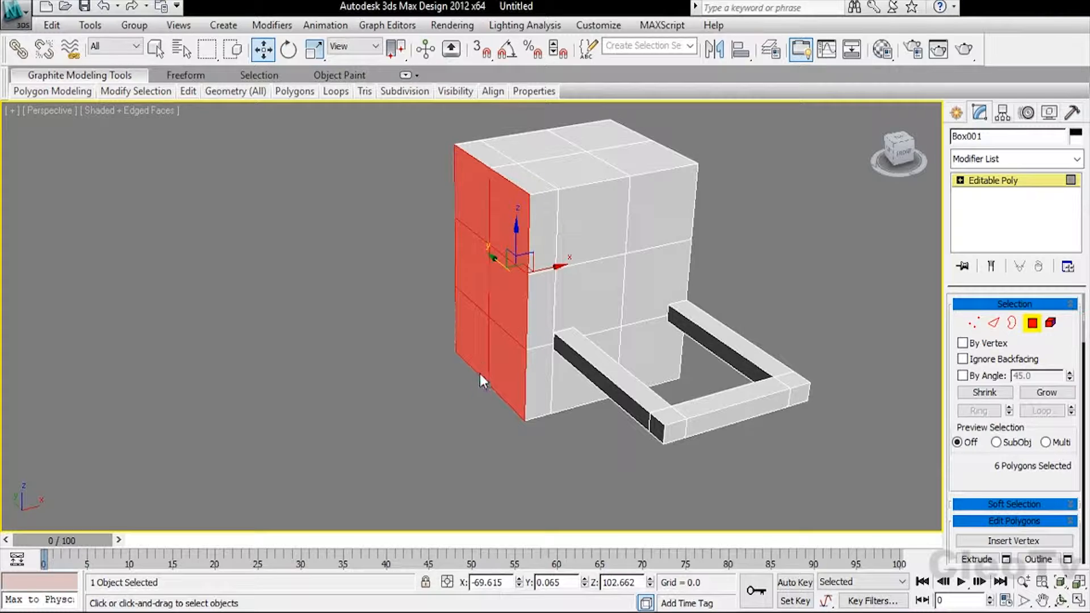
{"action": "left_click_drag", "start_coordinate": [475, 294], "coordinate": [538, 319]}
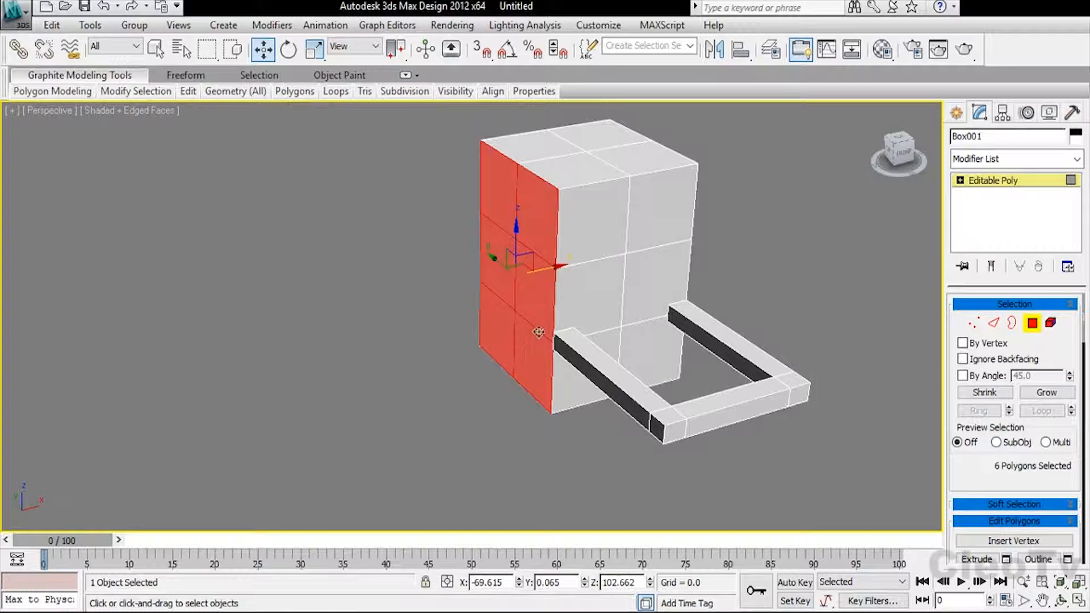
{"action": "left_click_drag", "start_coordinate": [551, 269], "coordinate": [546, 279]}
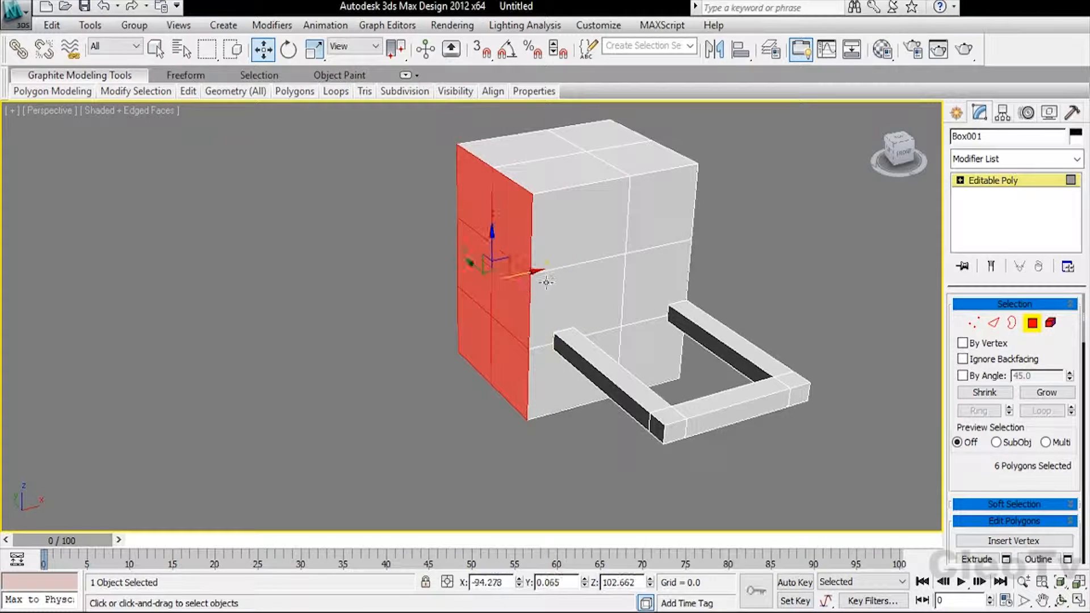
- Select the upper four polygons of the box's negative X side and extrude them outward to about X -249.3
{"action": "left_click", "coordinate": [499, 267]}
{"action": "left_click", "coordinate": [483, 253], "text": "ctrl"}
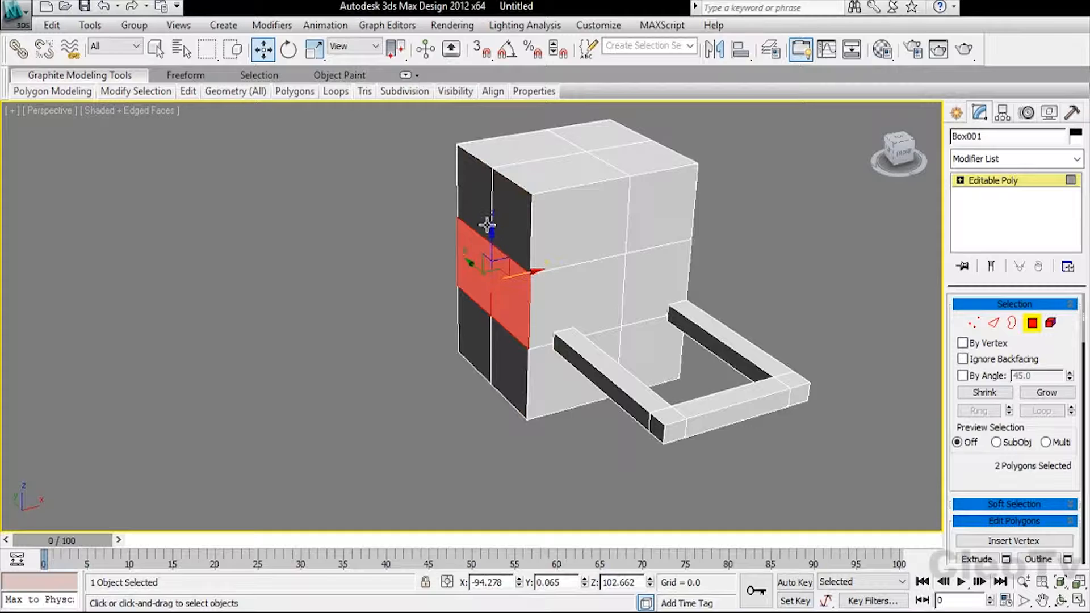
{"action": "left_click", "coordinate": [483, 208], "text": "ctrl"}
{"action": "left_click", "coordinate": [511, 205], "text": "ctrl"}
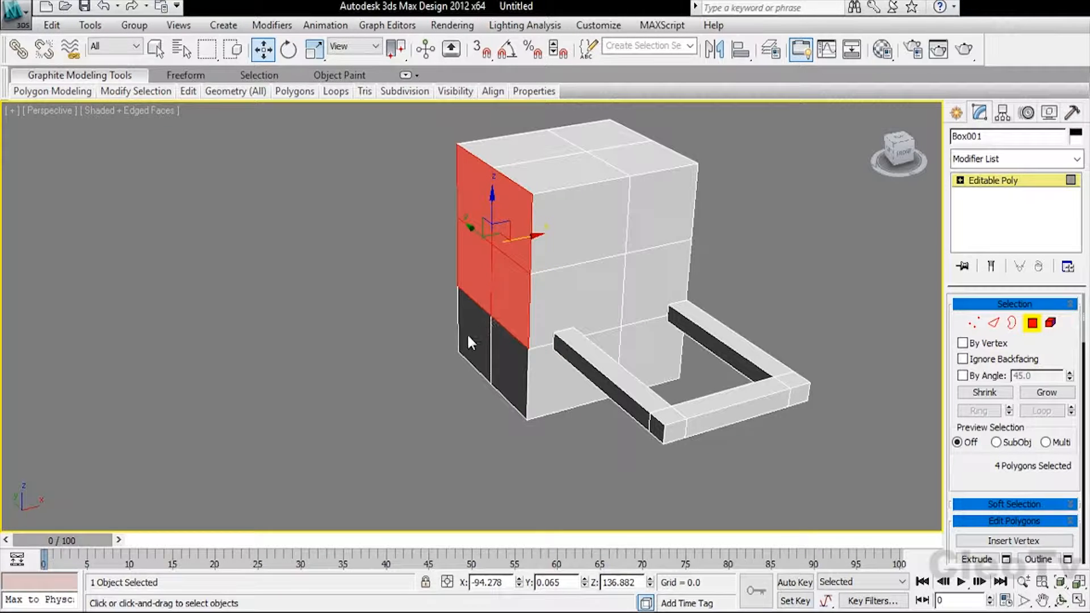
{"action": "key", "text": "semicolon"}
{"action": "left_click_drag", "start_coordinate": [487, 368], "coordinate": [493, 349]}
{"action": "left_click_drag", "start_coordinate": [505, 242], "coordinate": [370, 302]}
{"action": "middle_click_drag", "start_coordinate": [476, 301], "coordinate": [508, 229], "text": "alt"}
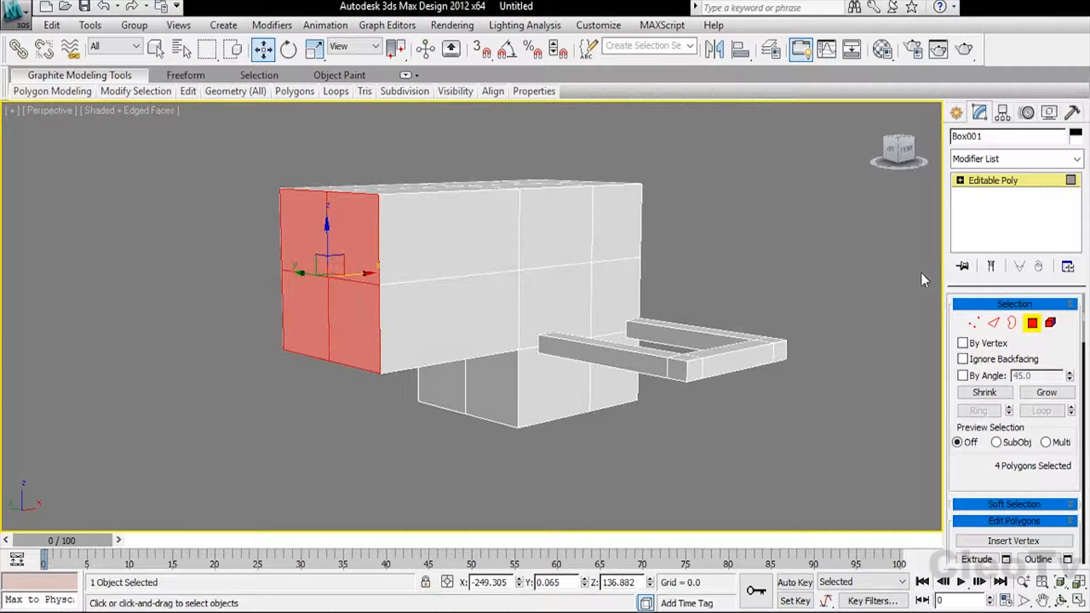
- Copy the four polygons of the frame's far arm along X to about X -139.5
{"action": "left_click", "coordinate": [740, 420]}
{"action": "middle_click_drag", "start_coordinate": [740, 420], "coordinate": [652, 258], "text": "alt"}
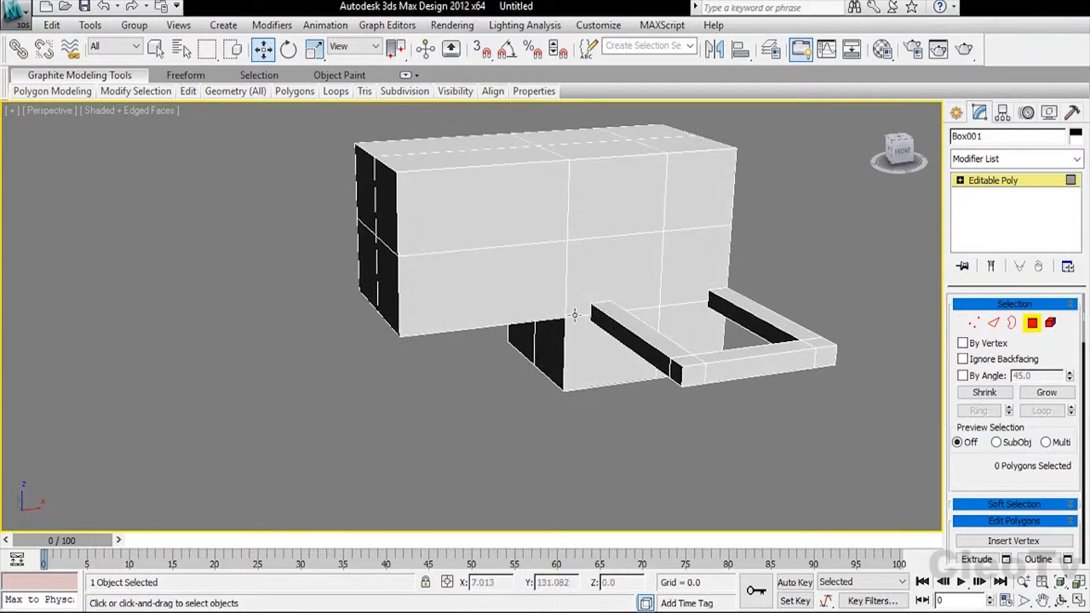
{"action": "middle_click_drag", "start_coordinate": [724, 305], "coordinate": [838, 256], "text": "alt"}
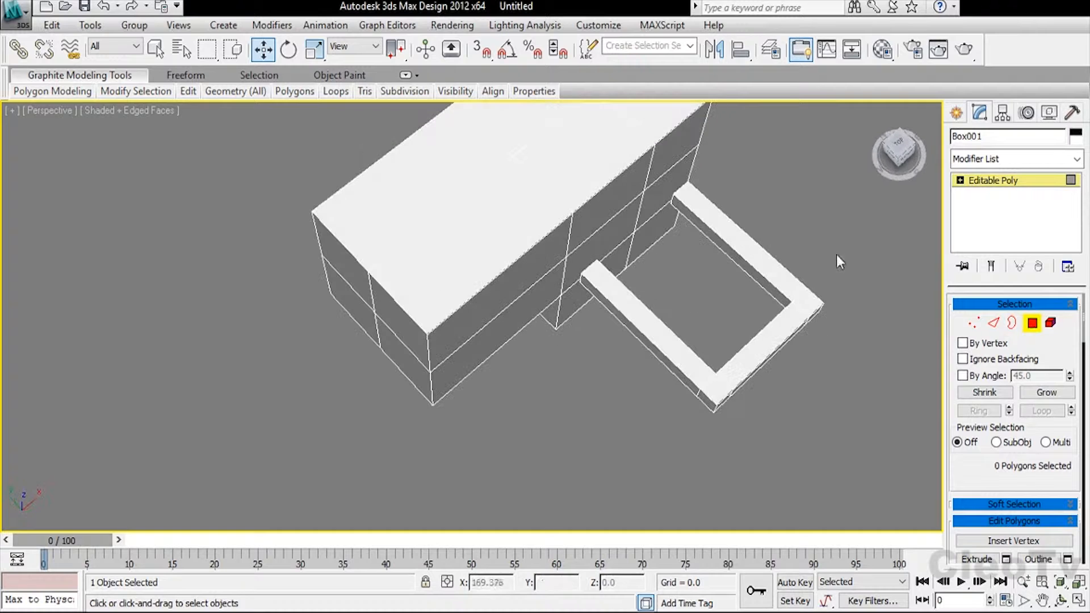
{"action": "left_click_drag", "start_coordinate": [754, 218], "coordinate": [740, 262]}
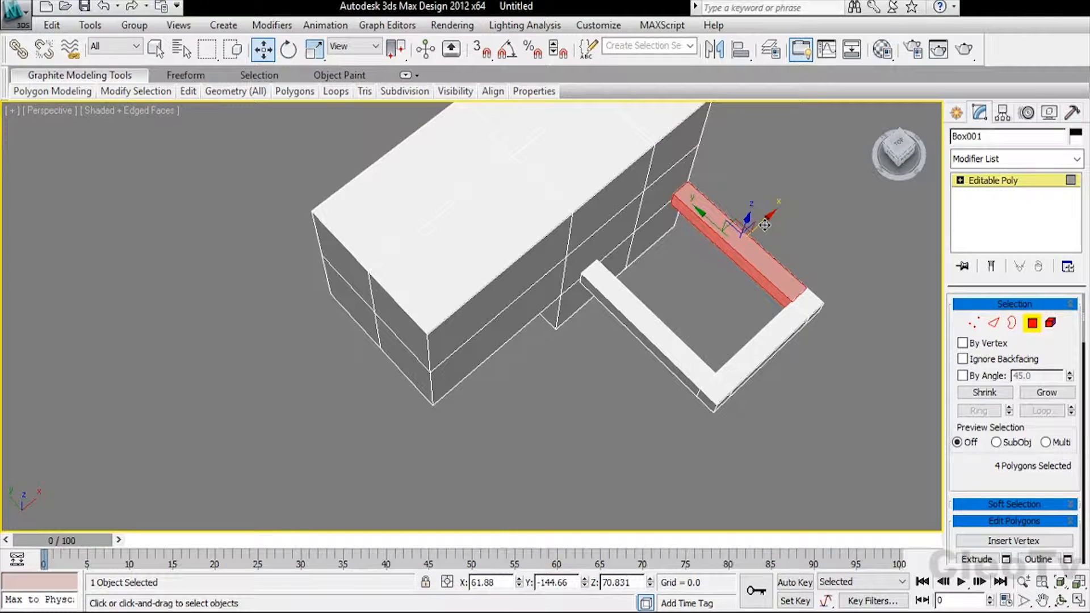
{"action": "left_click_drag", "start_coordinate": [765, 221], "coordinate": [591, 391]}
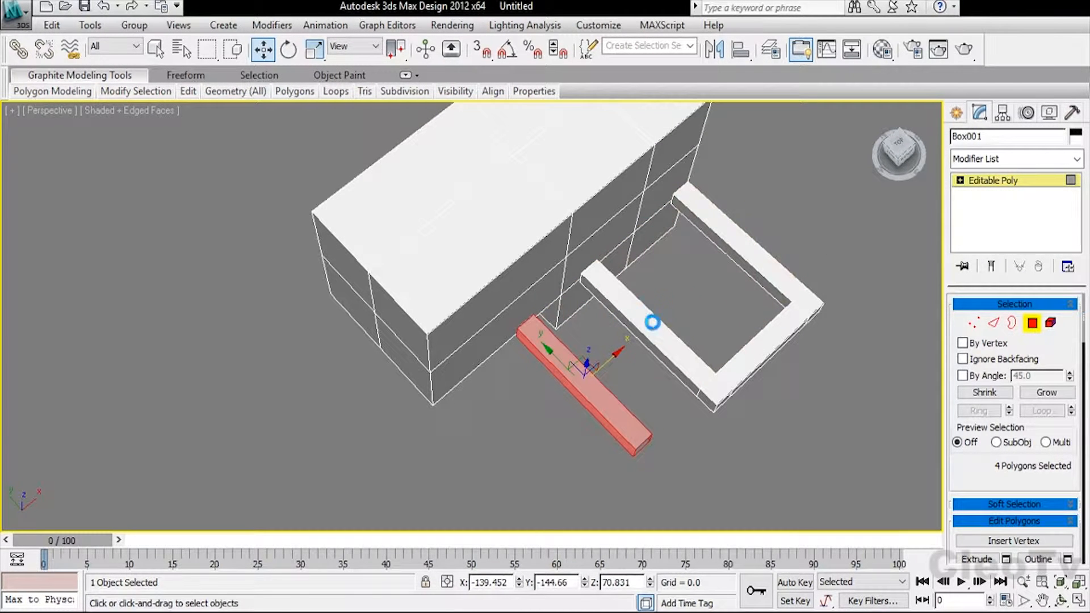
- Rotate the copied arm 90 degrees about X so it stands upright
{"action": "middle_click_drag", "start_coordinate": [594, 335], "coordinate": [619, 257], "text": "alt"}
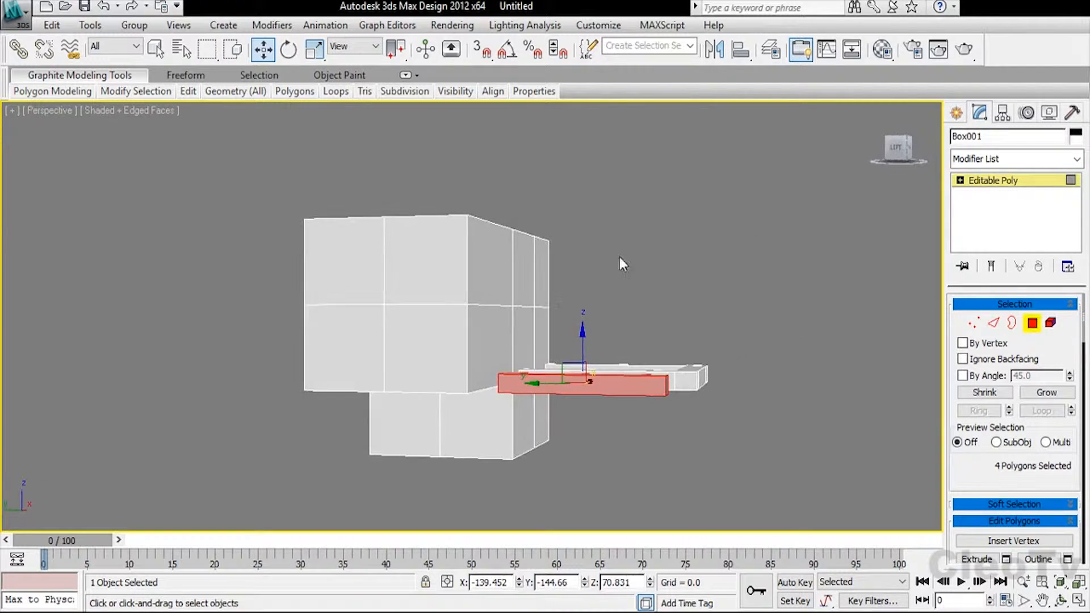
{"action": "key", "text": "e"}
{"action": "left_click_drag", "start_coordinate": [597, 337], "coordinate": [633, 434]}
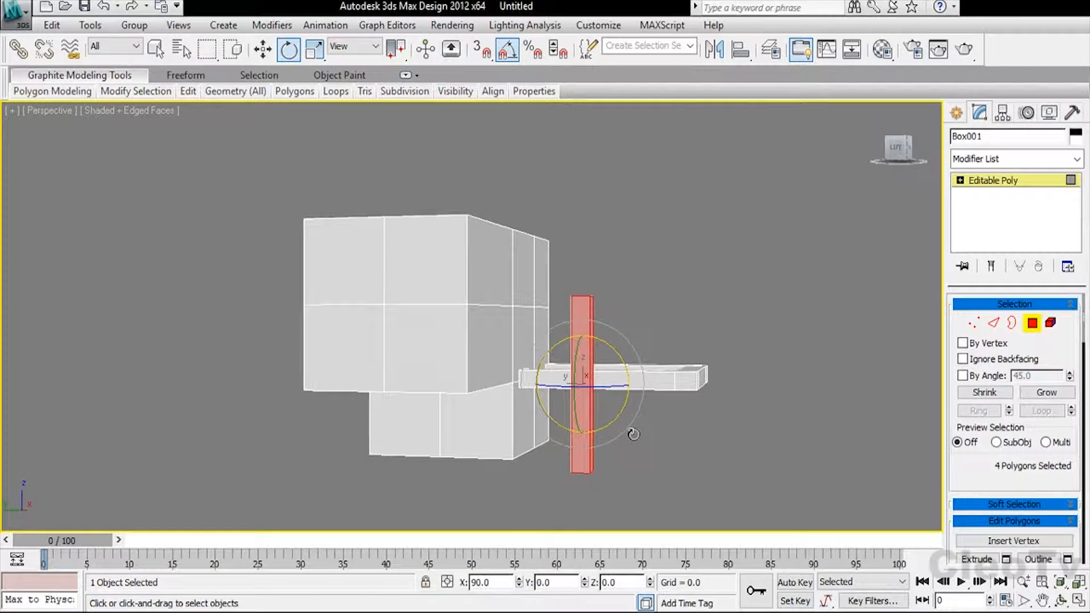
- In the front view, move the upright bar beneath the extruded block's outer end, to about X -232.2
{"action": "middle_click_drag", "start_coordinate": [688, 373], "coordinate": [617, 347], "text": "alt"}
{"action": "key", "text": "w"}
{"action": "key", "text": "f"}
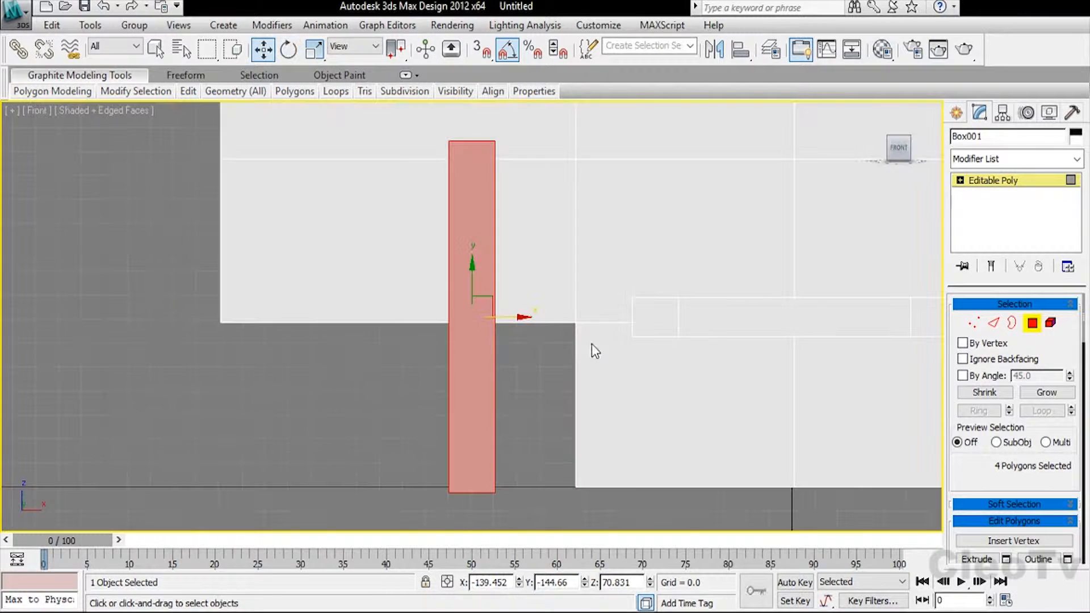
{"action": "left_click_drag", "start_coordinate": [518, 318], "coordinate": [291, 353]}
{"action": "scroll", "coordinate": [361, 315], "scroll_direction": "down", "scroll_amount": 4}
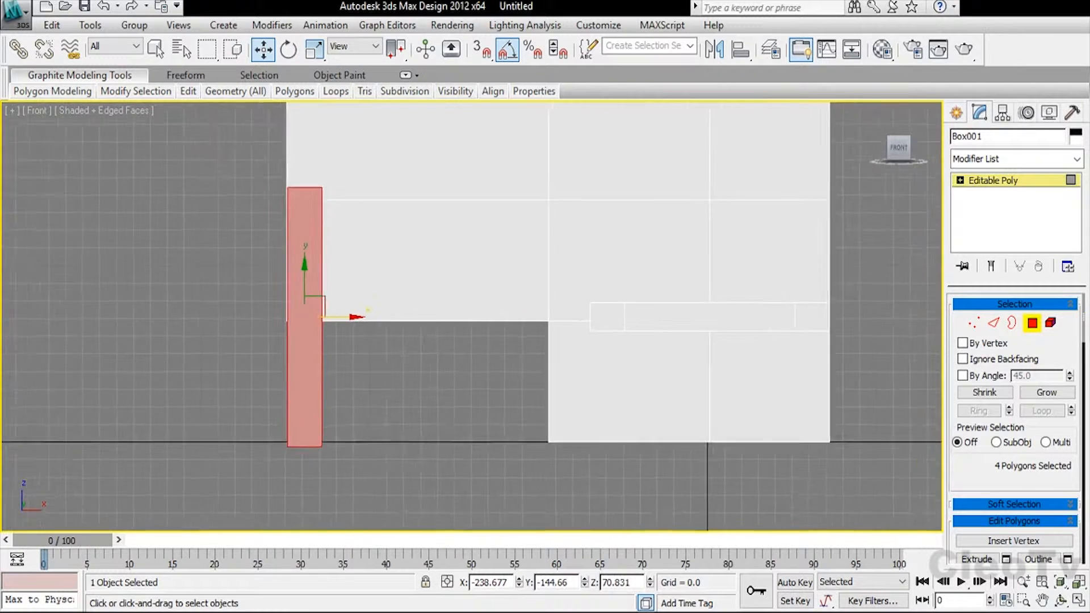
{"action": "left_click_drag", "start_coordinate": [361, 316], "coordinate": [375, 321]}
- In the left view, move the upright bar under the block to about Y -58.1
{"action": "left_click_drag", "start_coordinate": [886, 150], "coordinate": [887, 153]}
{"action": "left_click", "coordinate": [887, 153]}
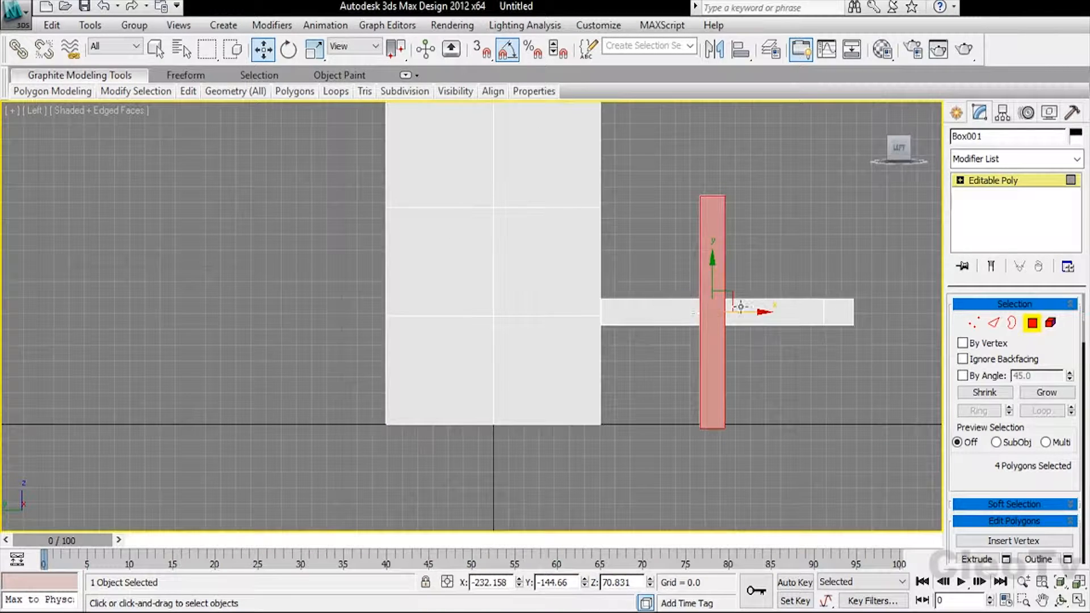
{"action": "left_click_drag", "start_coordinate": [756, 311], "coordinate": [625, 333]}
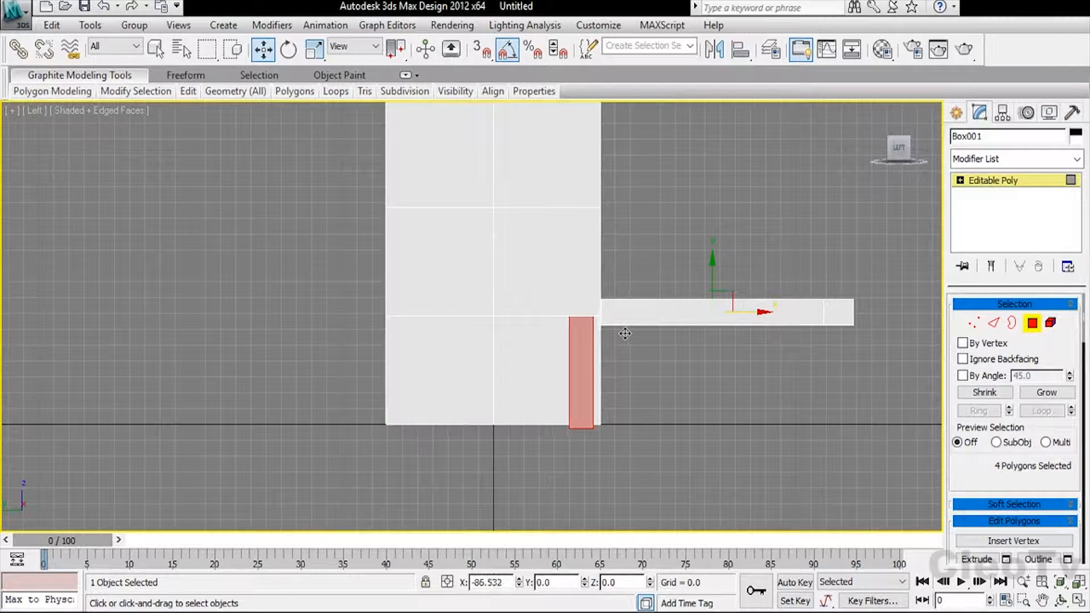
- Select the upright bar's four bottom vertices and set their Z position to 0
{"action": "left_click", "coordinate": [972, 323]}
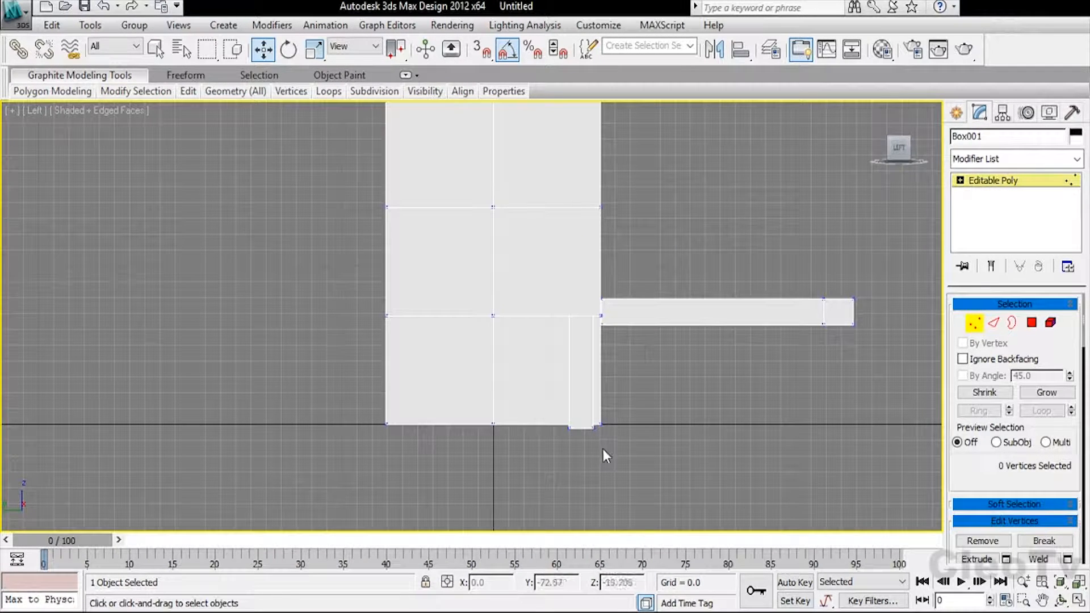
{"action": "left_click_drag", "start_coordinate": [557, 428], "coordinate": [556, 427]}
{"action": "key", "text": "z"}
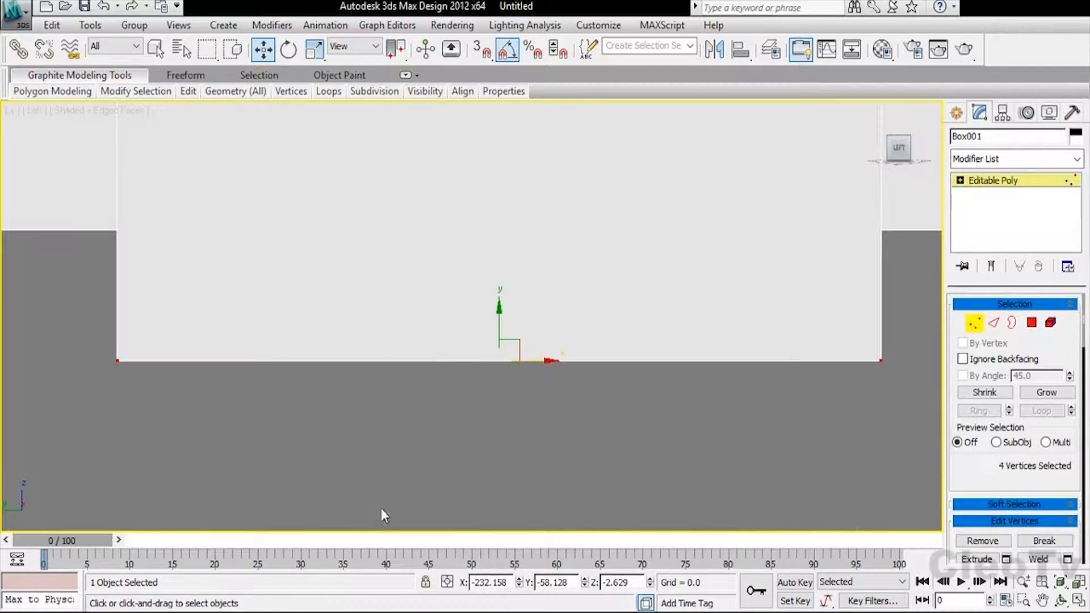
{"action": "right_click", "coordinate": [650, 584]}
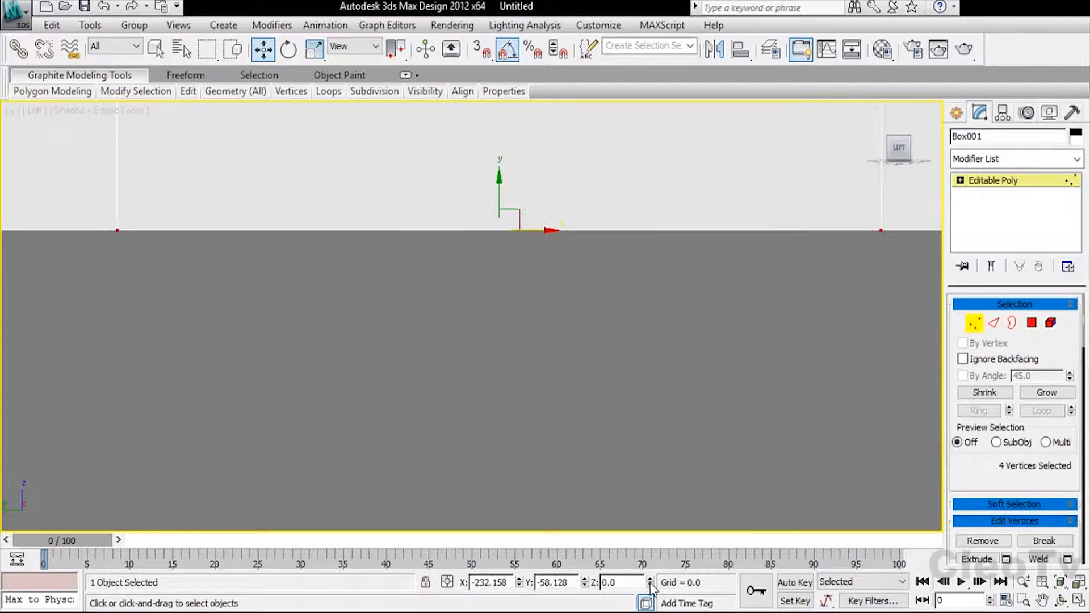
- In the left view, lower the upright bar's four top vertices to just above the extruded block's underside
{"action": "scroll", "coordinate": [652, 338], "scroll_direction": "down", "scroll_amount": 14}
{"action": "middle_click_drag", "start_coordinate": [618, 255], "coordinate": [627, 347]}
{"action": "key", "text": "F3"}
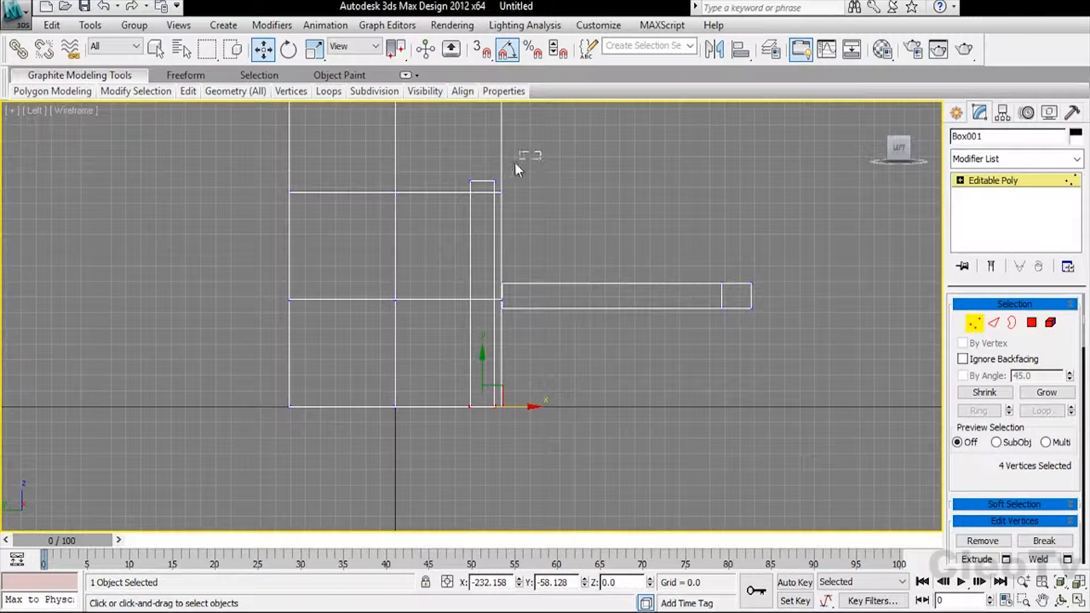
{"action": "left_click_drag", "start_coordinate": [462, 189], "coordinate": [463, 189]}
{"action": "left_click_drag", "start_coordinate": [487, 140], "coordinate": [488, 168]}
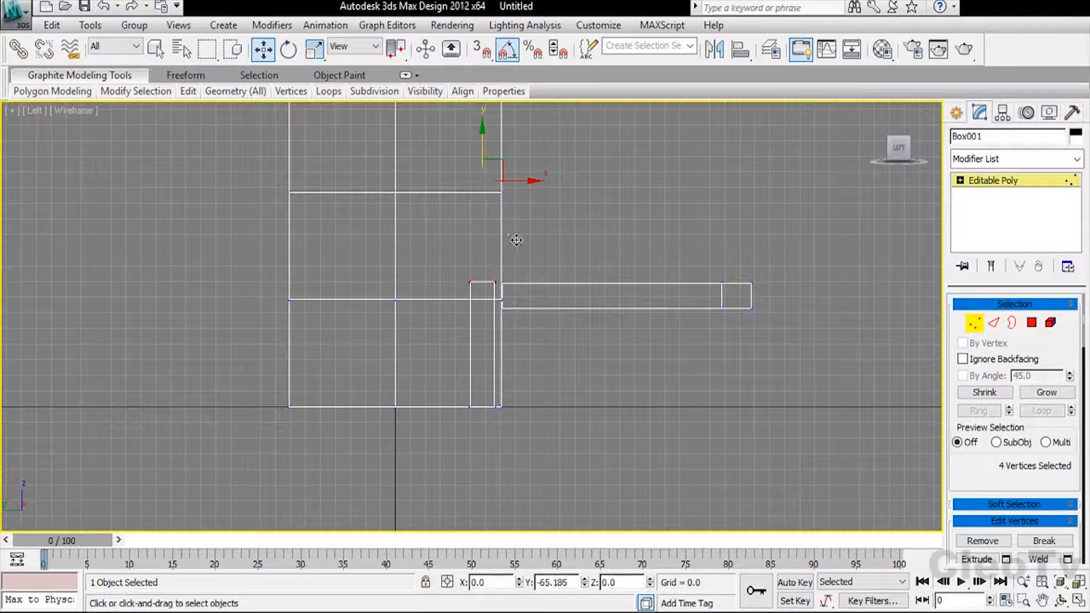
{"action": "left_click", "coordinate": [973, 181]}
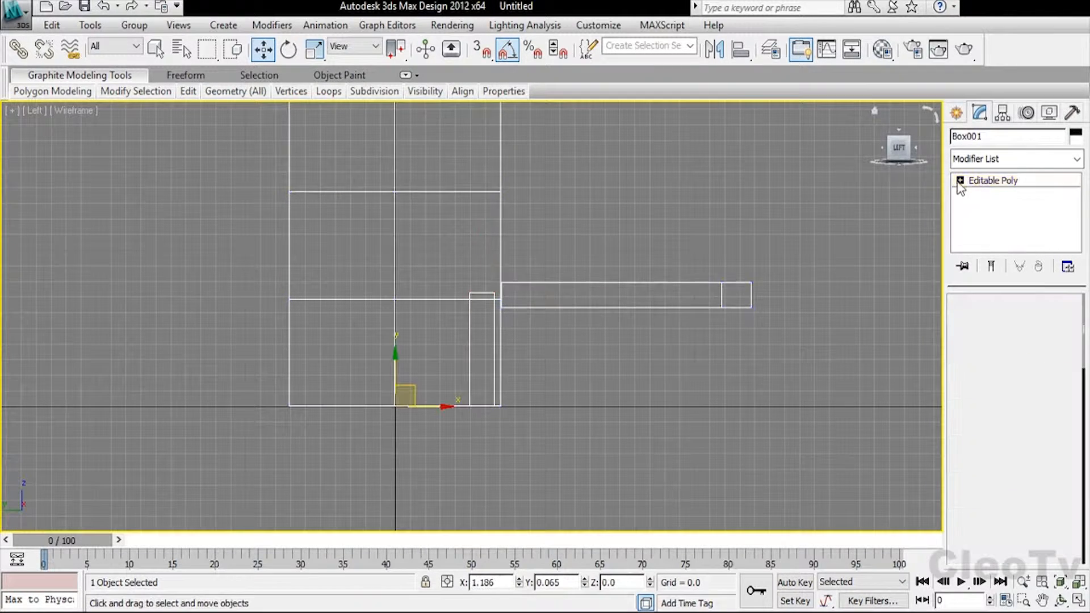
{"action": "left_click", "coordinate": [880, 110]}
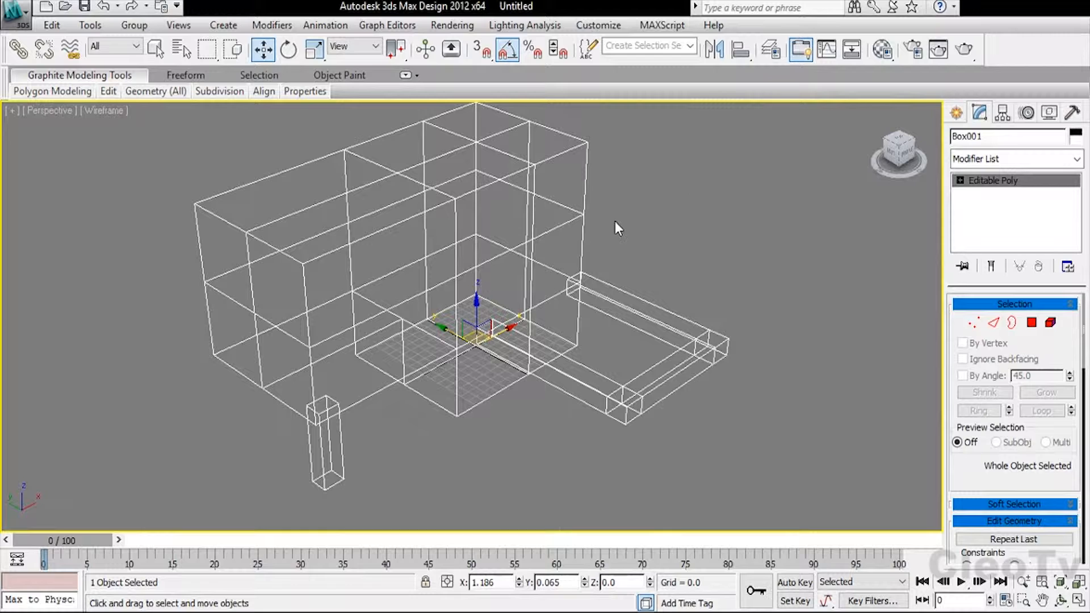
- Select the upright leg as an element and clone it along Y to the block's opposite side, at about Y 45.8
{"action": "key", "text": "F3"}
{"action": "key", "text": "j"}
{"action": "middle_click_drag", "start_coordinate": [540, 287], "coordinate": [621, 281], "text": "alt"}
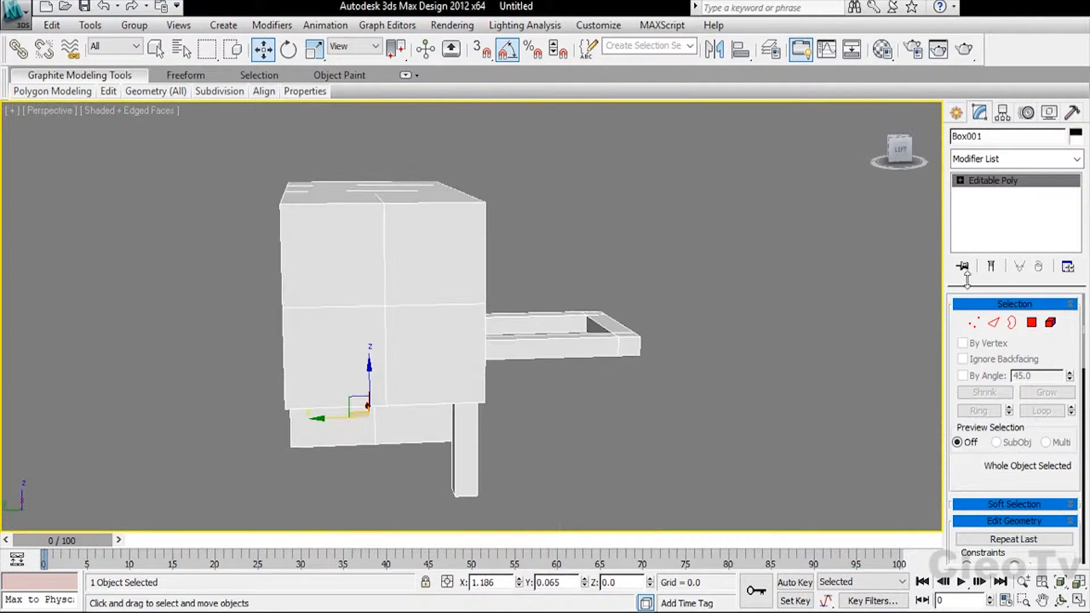
{"action": "left_click", "coordinate": [1051, 323]}
{"action": "left_click", "coordinate": [465, 454]}
{"action": "middle_click_drag", "start_coordinate": [595, 354], "coordinate": [627, 381], "text": "alt"}
{"action": "left_click_drag", "start_coordinate": [629, 379], "coordinate": [538, 393]}
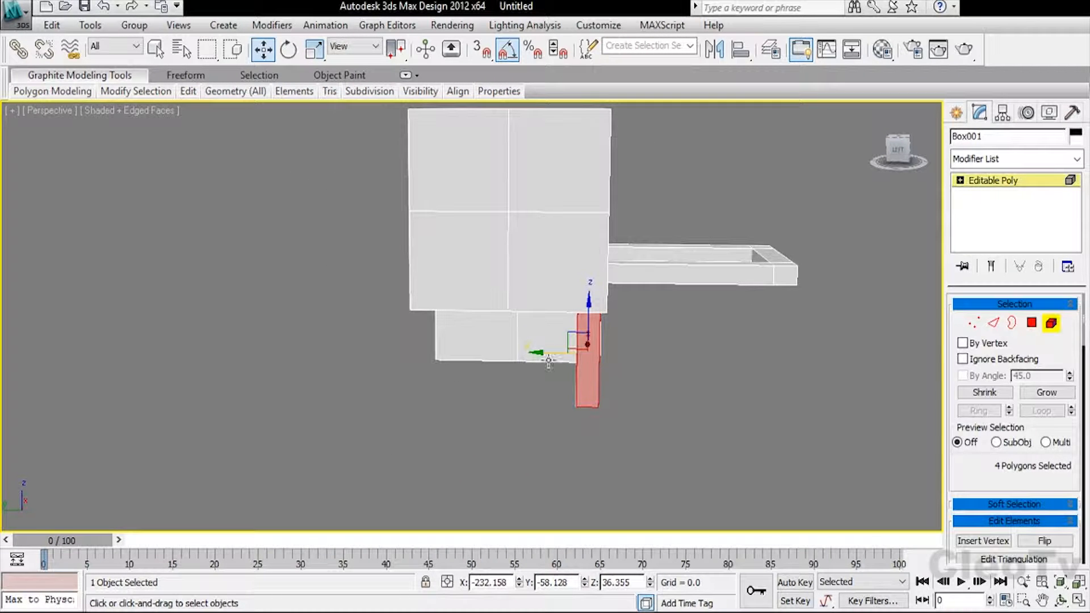
{"action": "left_click_drag", "start_coordinate": [546, 354], "coordinate": [404, 352], "text": "shift"}
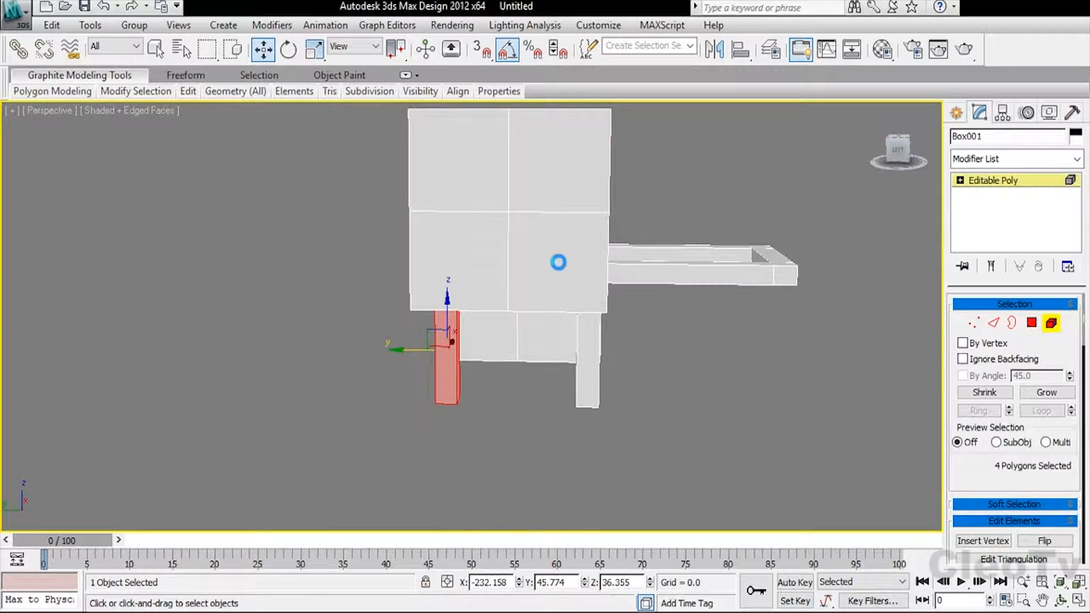
- In the left view, shift the copied leg about 13.5 units outward to mirror the first leg's inset
{"action": "key", "text": "l"}
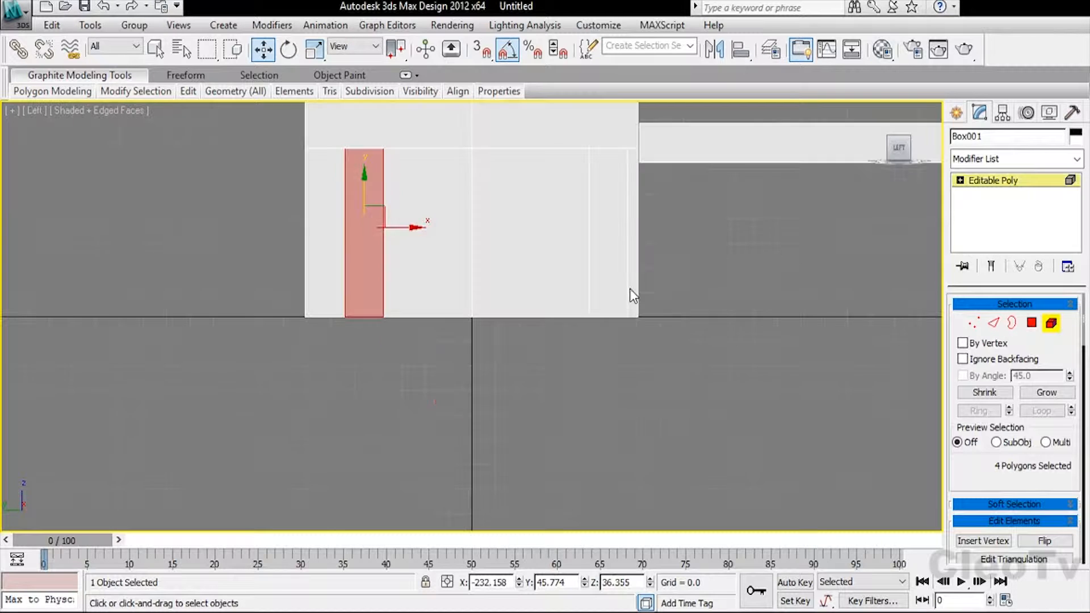
{"action": "left_click", "coordinate": [409, 234]}
{"action": "left_click_drag", "start_coordinate": [408, 234], "coordinate": [374, 236]}
{"action": "key", "text": "ctrl+z"}
{"action": "key", "text": "ctrl+z"}
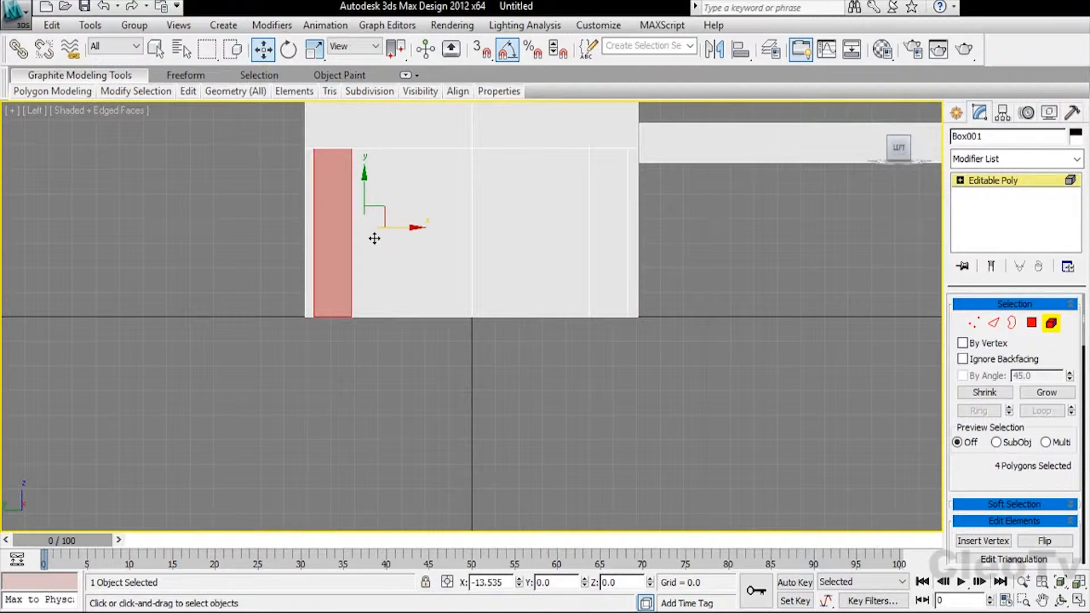
{"action": "left_click", "coordinate": [664, 357]}
- Extrude the top polygon at the box's rear corner, opposite the leg end, upward to about Z 259.1
{"action": "key", "text": "p"}
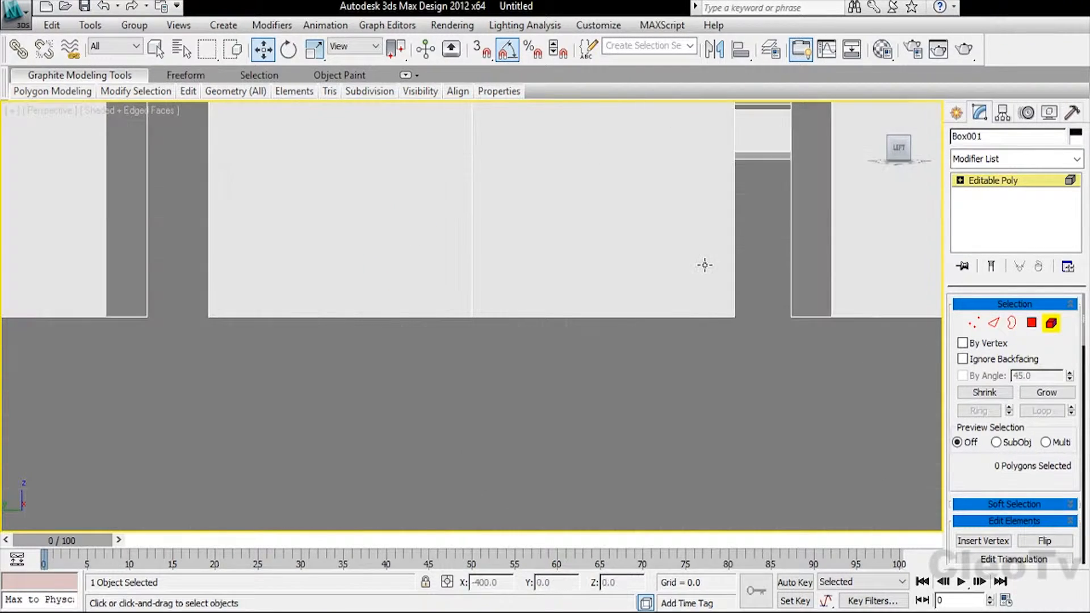
{"action": "middle_click_drag", "start_coordinate": [715, 263], "coordinate": [603, 272], "text": "alt"}
{"action": "scroll", "coordinate": [604, 272], "scroll_direction": "down", "scroll_amount": 4}
{"action": "scroll", "coordinate": [636, 286], "scroll_direction": "down", "scroll_amount": 3}
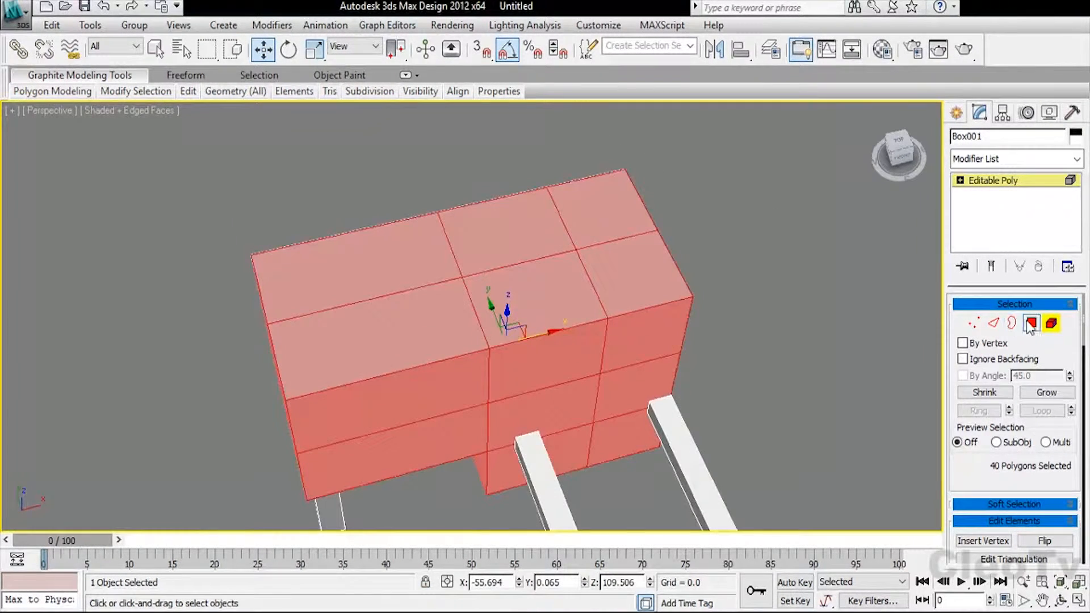
{"action": "left_click", "coordinate": [1031, 323]}
{"action": "left_click", "coordinate": [640, 218]}
{"action": "middle_click_drag", "start_coordinate": [516, 263], "coordinate": [625, 220], "text": "alt"}
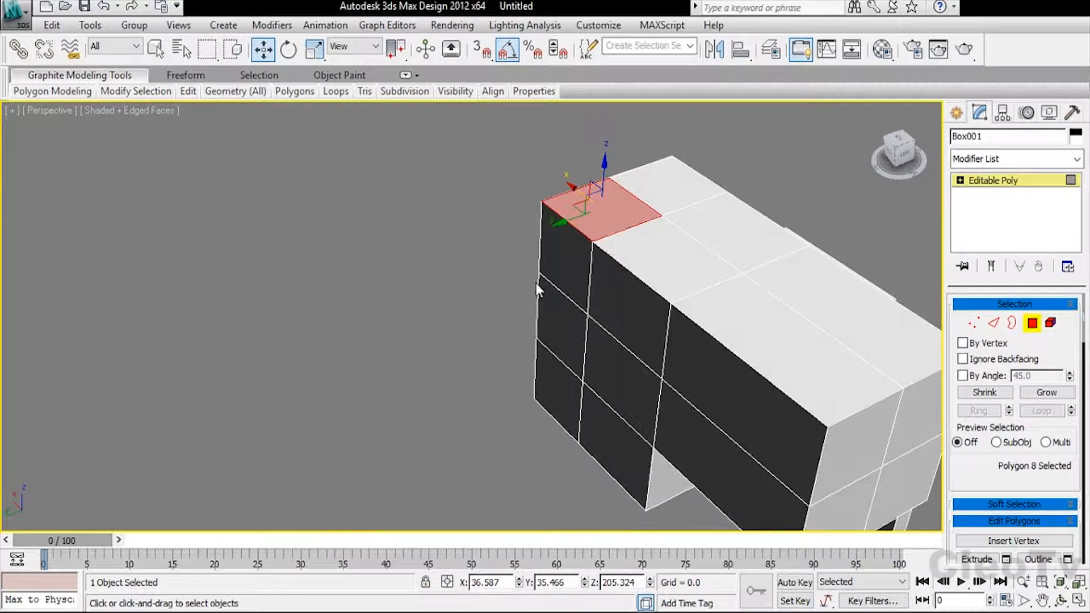
{"action": "key", "text": "semicolon"}
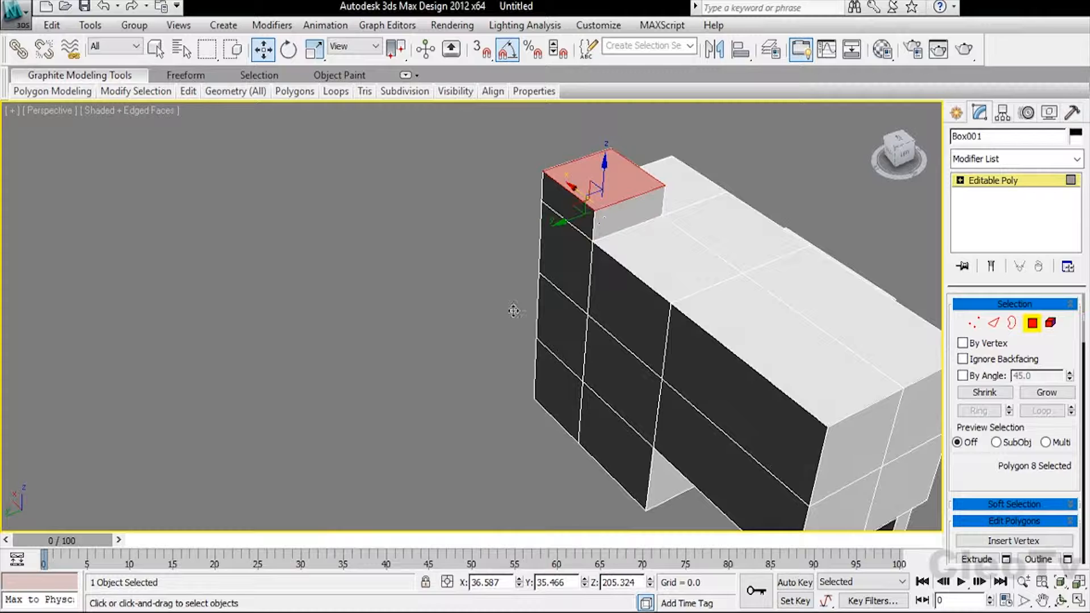
{"action": "key", "text": "f"}
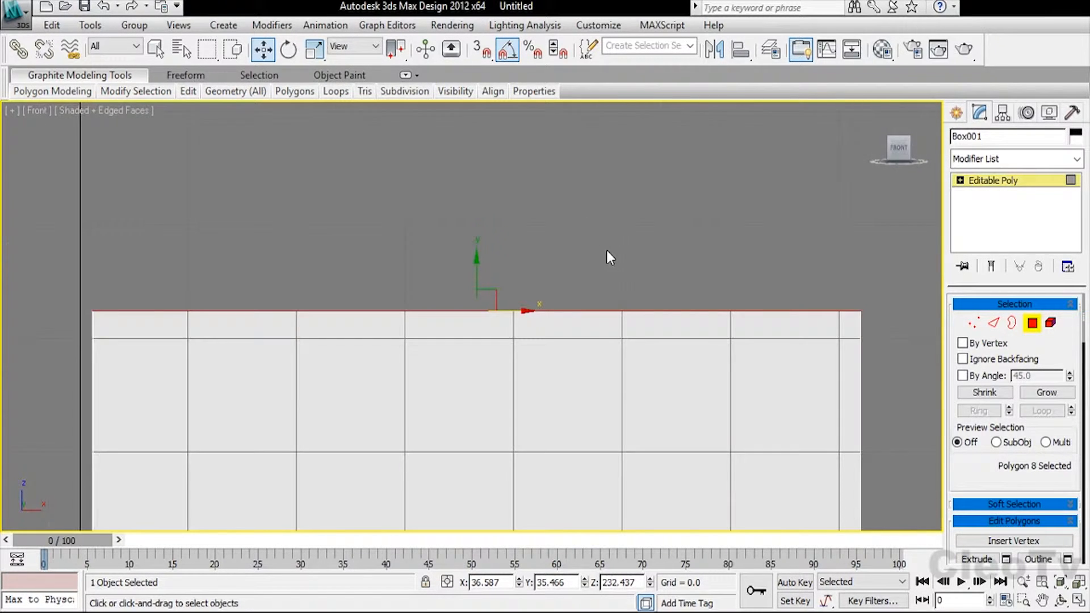
{"action": "scroll", "coordinate": [607, 257], "scroll_direction": "down", "scroll_amount": 8}
- Select the edge loop along the raised block's inner side, including the block's own edges, and shift it along X to widen the block
{"action": "left_click", "coordinate": [371, 370]}
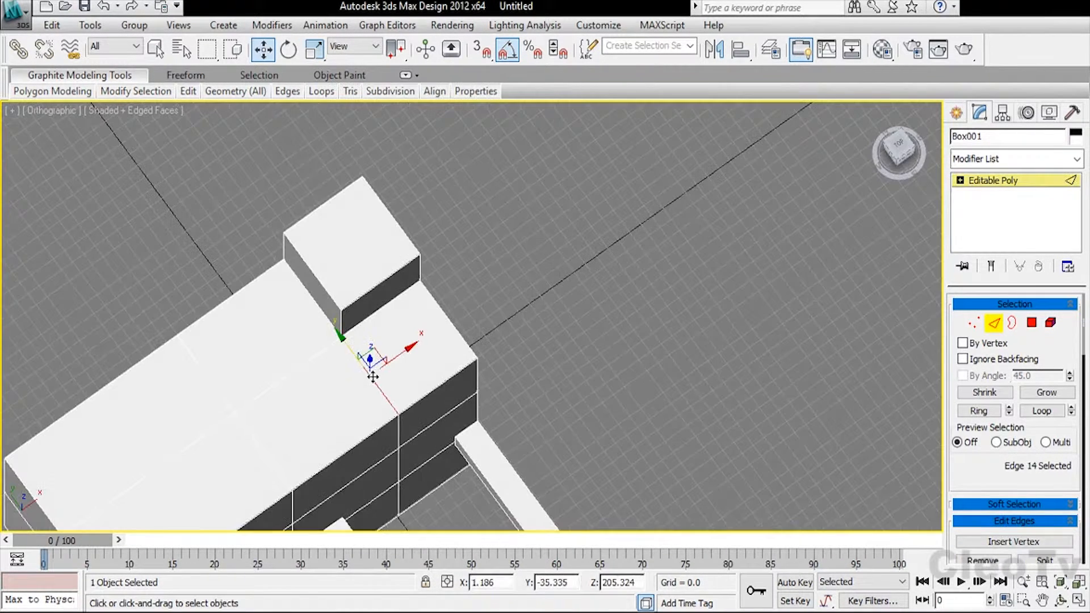
{"action": "double_click", "coordinate": [401, 415]}
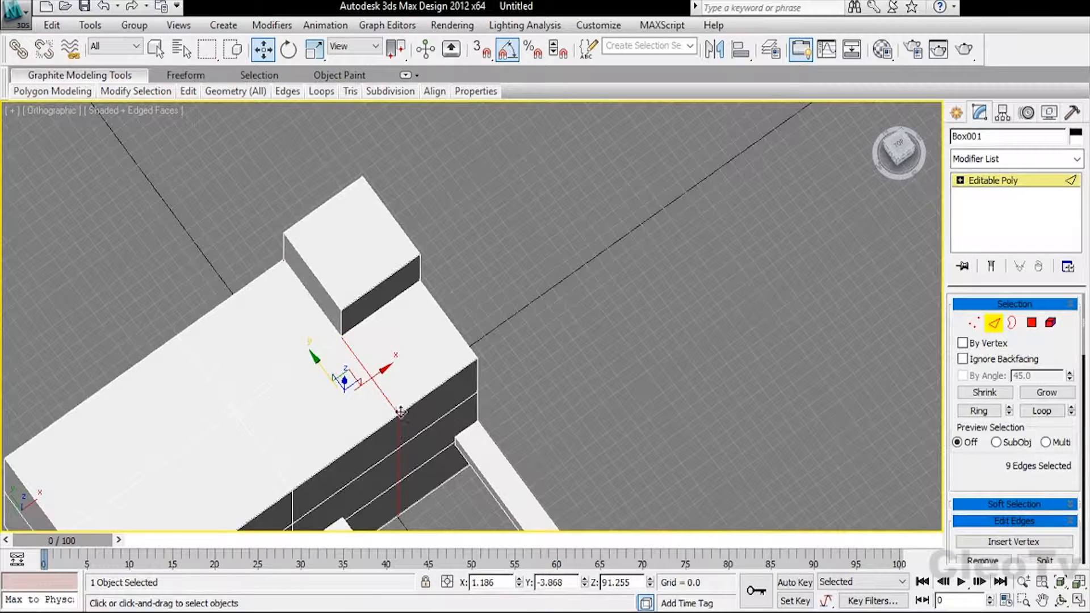
{"action": "left_click", "coordinate": [322, 312], "text": "shift"}
{"action": "key", "text": "ctrl+z"}
{"action": "left_click", "coordinate": [342, 320], "text": "ctrl"}
{"action": "left_click", "coordinate": [333, 301], "text": "shift"}
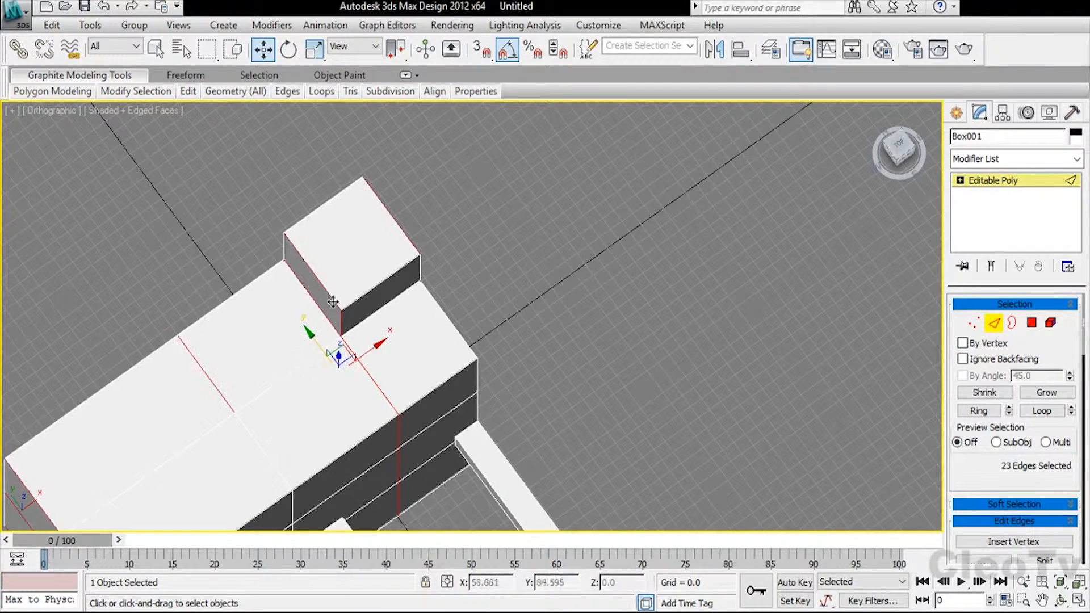
{"action": "key", "text": "ctrl+z"}
{"action": "left_click", "coordinate": [284, 251], "text": "ctrl"}
{"action": "middle_click_drag", "start_coordinate": [334, 240], "coordinate": [382, 236], "text": "alt"}
{"action": "left_click", "coordinate": [391, 259], "text": "ctrl"}
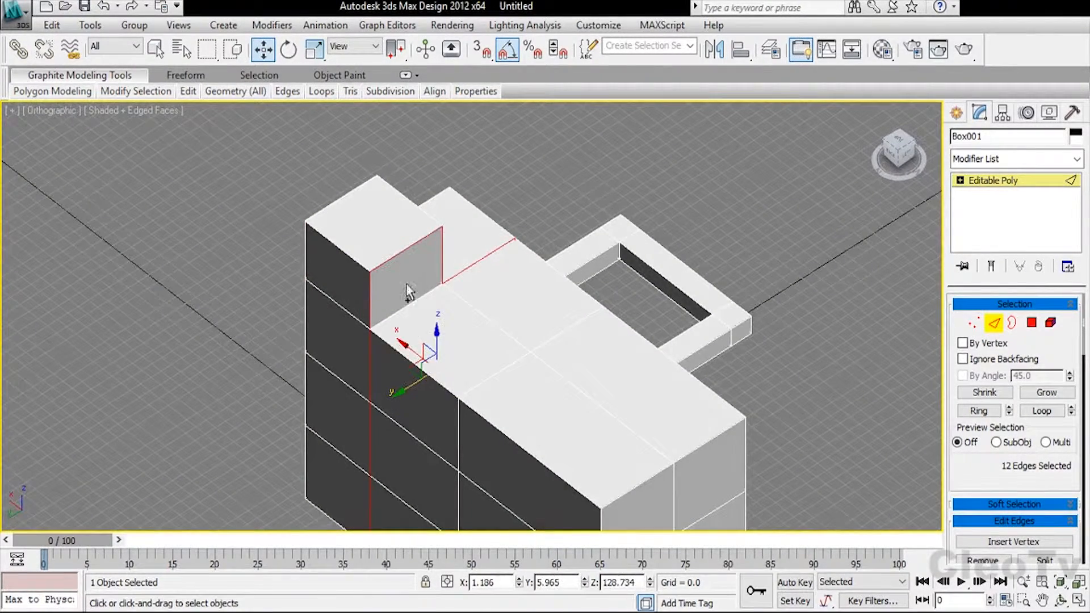
{"action": "middle_click_drag", "start_coordinate": [383, 321], "coordinate": [442, 213], "text": "alt"}
{"action": "key", "text": "p"}
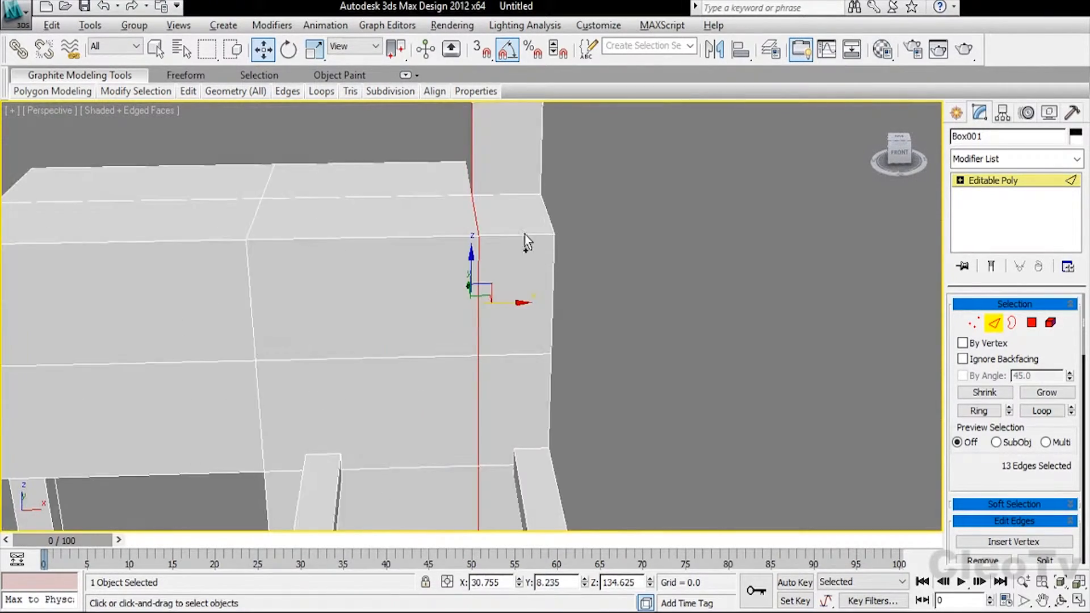
{"action": "scroll", "coordinate": [524, 234], "scroll_direction": "down", "scroll_amount": 4}
{"action": "middle_click_drag", "start_coordinate": [454, 290], "coordinate": [502, 312], "text": "alt"}
{"action": "key", "text": "ctrl+z"}
{"action": "left_click_drag", "start_coordinate": [479, 300], "coordinate": [445, 322]}
{"action": "middle_click_drag", "start_coordinate": [446, 317], "coordinate": [551, 244], "text": "alt"}
{"action": "left_click", "coordinate": [992, 181]}
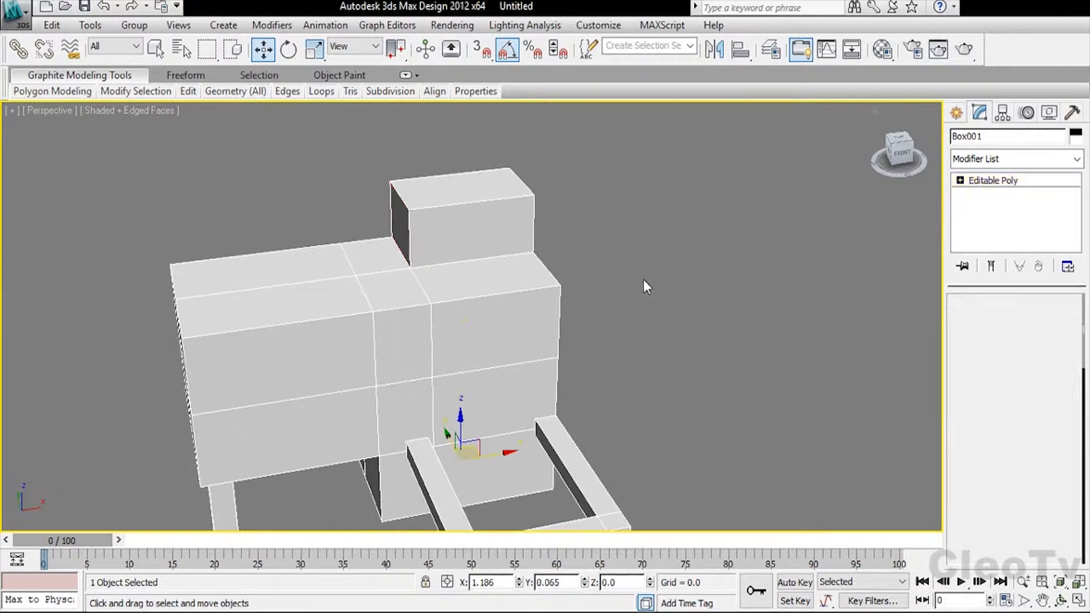
- Clone the five top polygons around the raised block upward as a separate object at about Z 224.8
{"action": "left_click", "coordinate": [676, 252]}
{"action": "middle_click_drag", "start_coordinate": [675, 252], "coordinate": [549, 248], "text": "alt"}
{"action": "middle_click_drag", "start_coordinate": [485, 263], "coordinate": [557, 203], "text": "alt"}
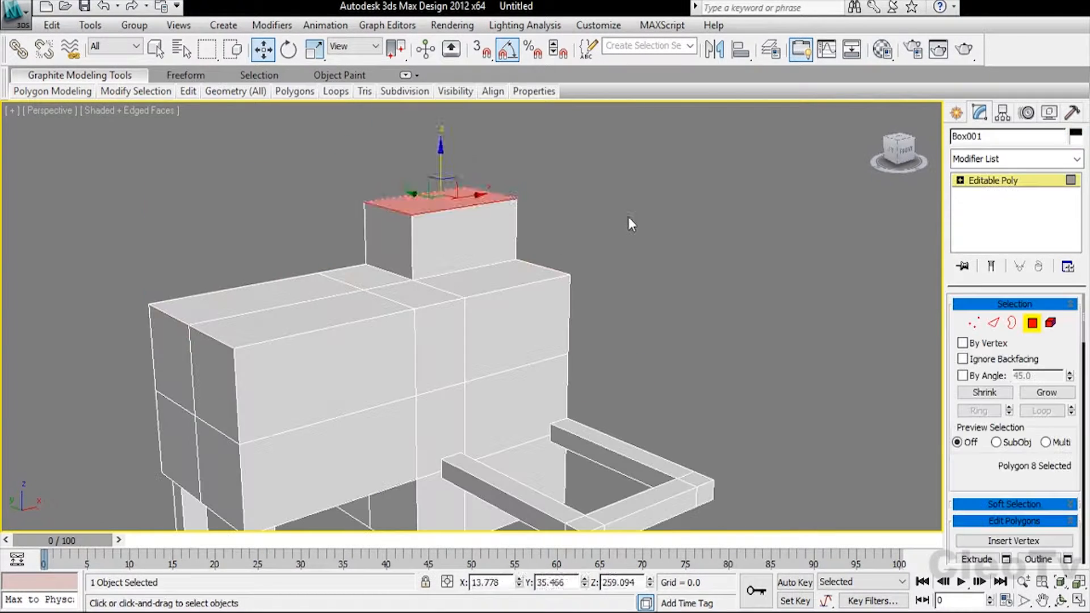
{"action": "left_click", "coordinate": [628, 217]}
{"action": "key", "text": "q"}
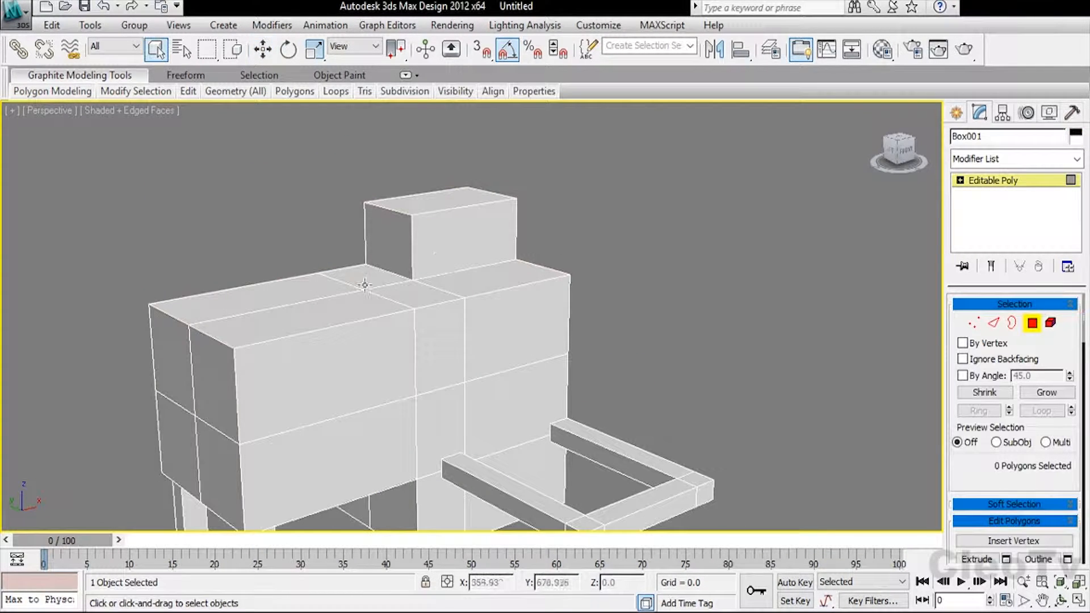
{"action": "left_click", "coordinate": [364, 281]}
{"action": "left_click", "coordinate": [311, 294], "text": "ctrl"}
{"action": "left_click", "coordinate": [333, 311], "text": "ctrl"}
{"action": "left_click", "coordinate": [415, 290], "text": "ctrl"}
{"action": "left_click", "coordinate": [465, 276], "text": "ctrl"}
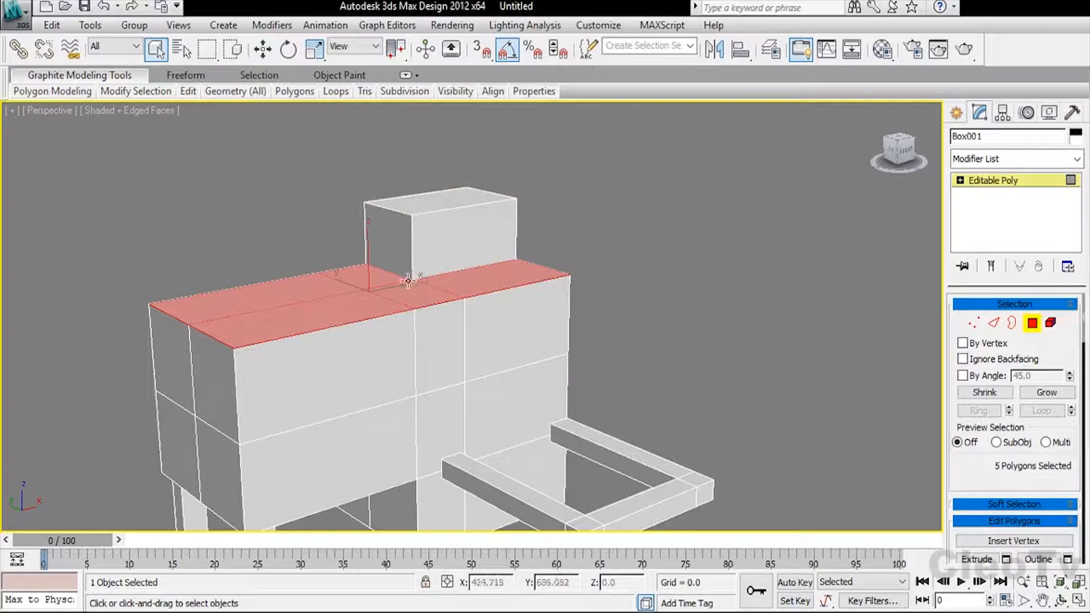
{"action": "key", "text": "w"}
{"action": "left_click_drag", "start_coordinate": [380, 274], "coordinate": [384, 245]}
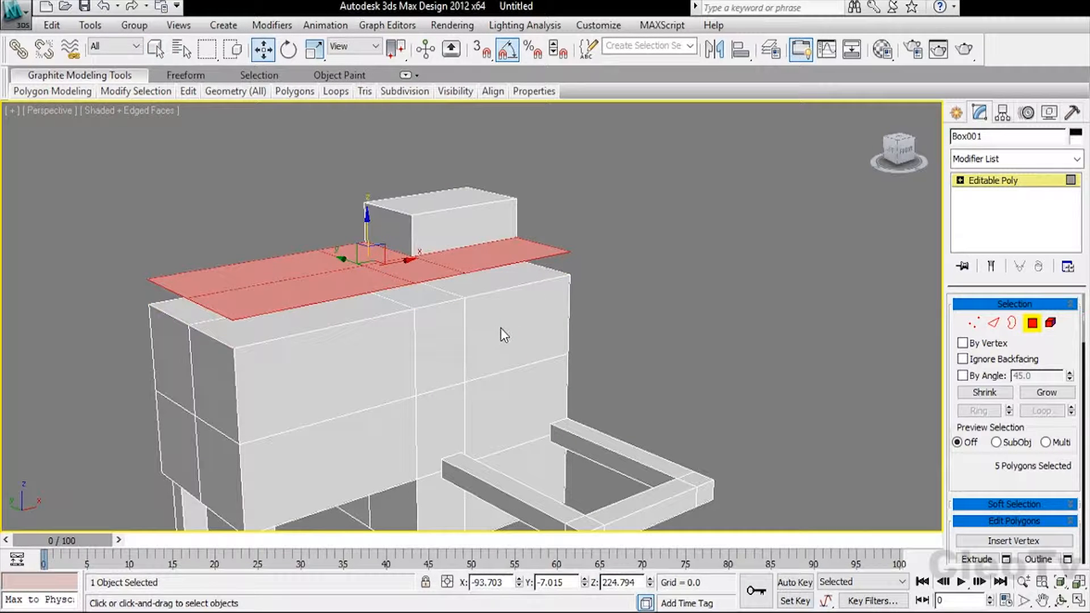
{"action": "left_click", "coordinate": [738, 267]}
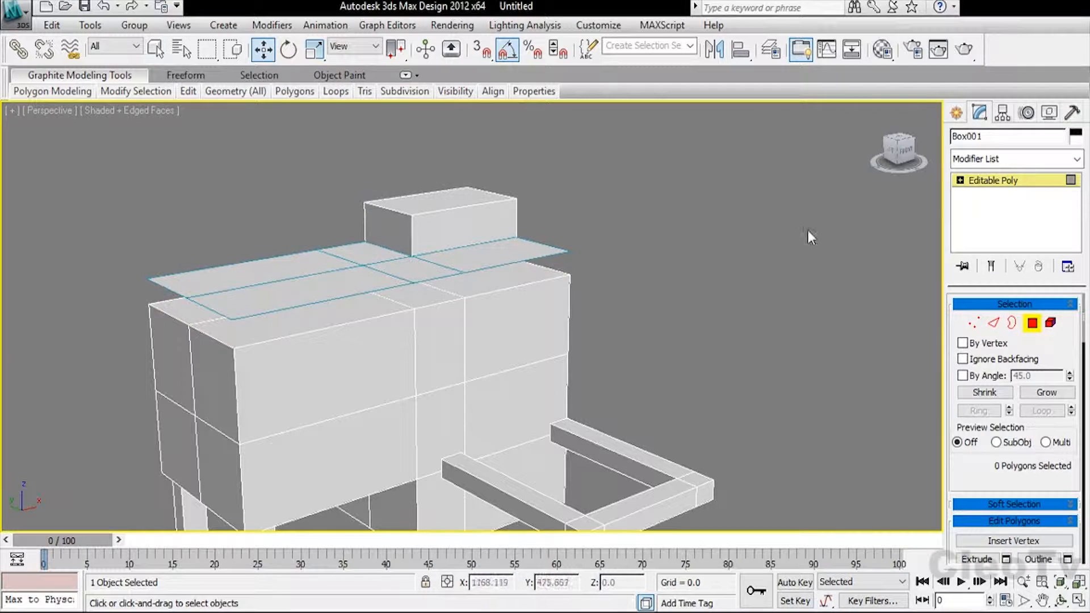
- Select the cloned flat surface as an object and centre its pivot on its geometry
{"action": "left_click", "coordinate": [978, 182]}
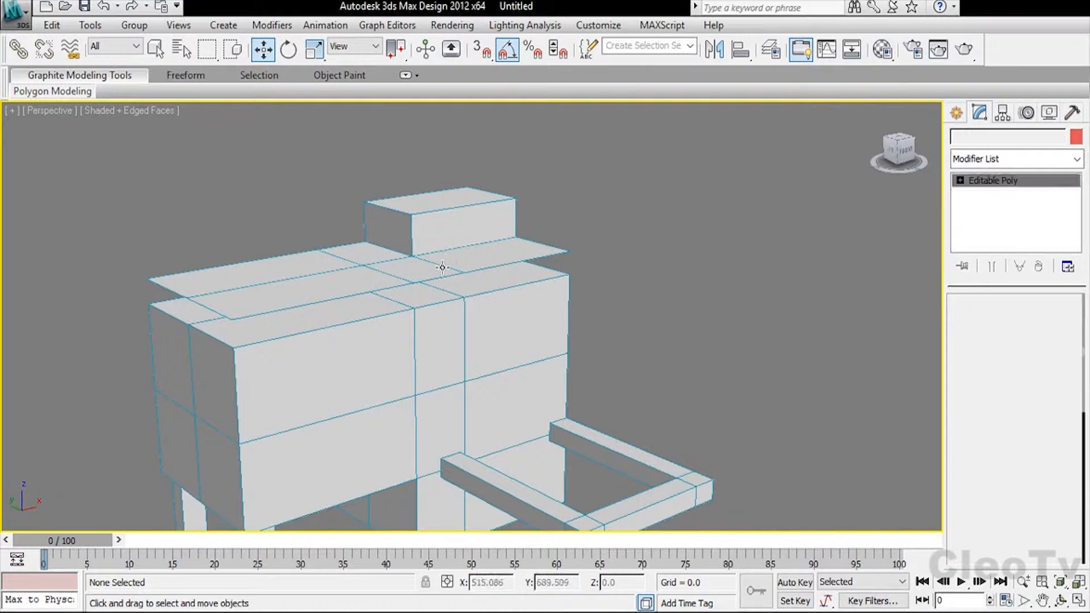
{"action": "left_click", "coordinate": [1002, 112]}
{"action": "left_click", "coordinate": [1015, 218]}
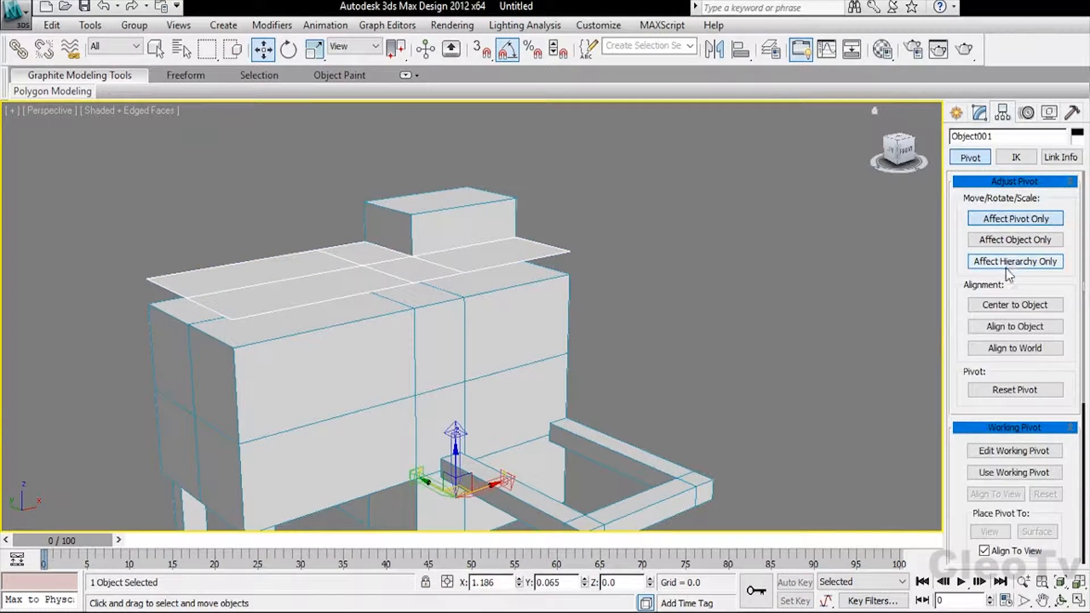
{"action": "left_click", "coordinate": [1005, 307]}
{"action": "left_click", "coordinate": [1015, 218]}
{"action": "left_click", "coordinate": [956, 112]}
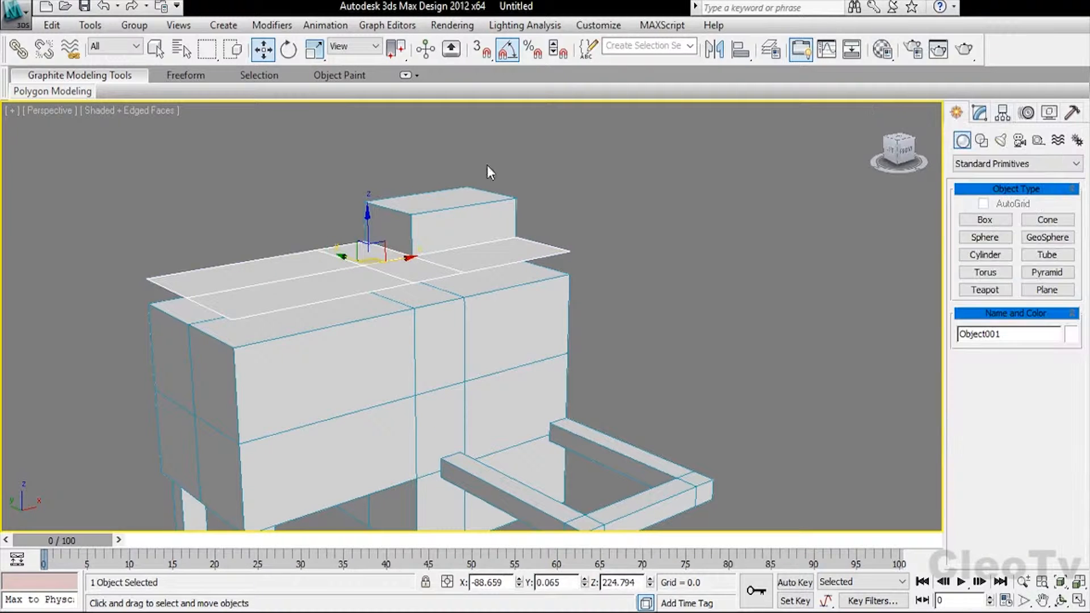
- Raise the separate flat surface along Z to about Z 299.3
{"action": "left_click_drag", "start_coordinate": [369, 231], "coordinate": [392, 159]}
{"action": "key", "text": "z"}
{"action": "middle_click_drag", "start_coordinate": [488, 183], "coordinate": [539, 215], "text": "alt"}
- Remove the two aligned crosswise edges inside the wide part of the flat surface
{"action": "left_click", "coordinate": [979, 113]}
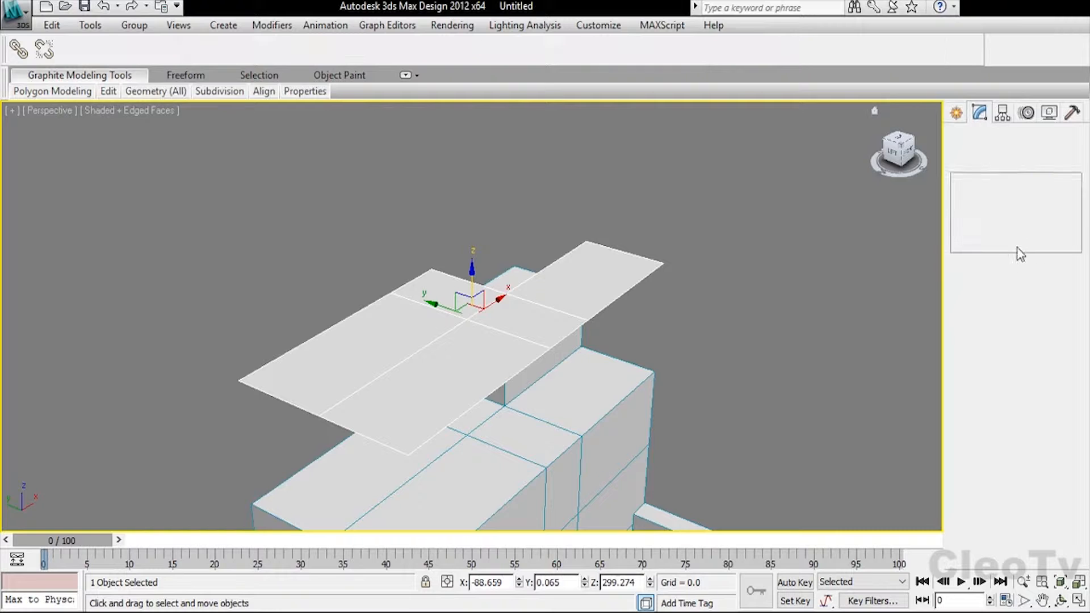
{"action": "left_click", "coordinate": [993, 323]}
{"action": "left_click", "coordinate": [509, 320]}
{"action": "left_click", "coordinate": [473, 315], "text": "ctrl"}
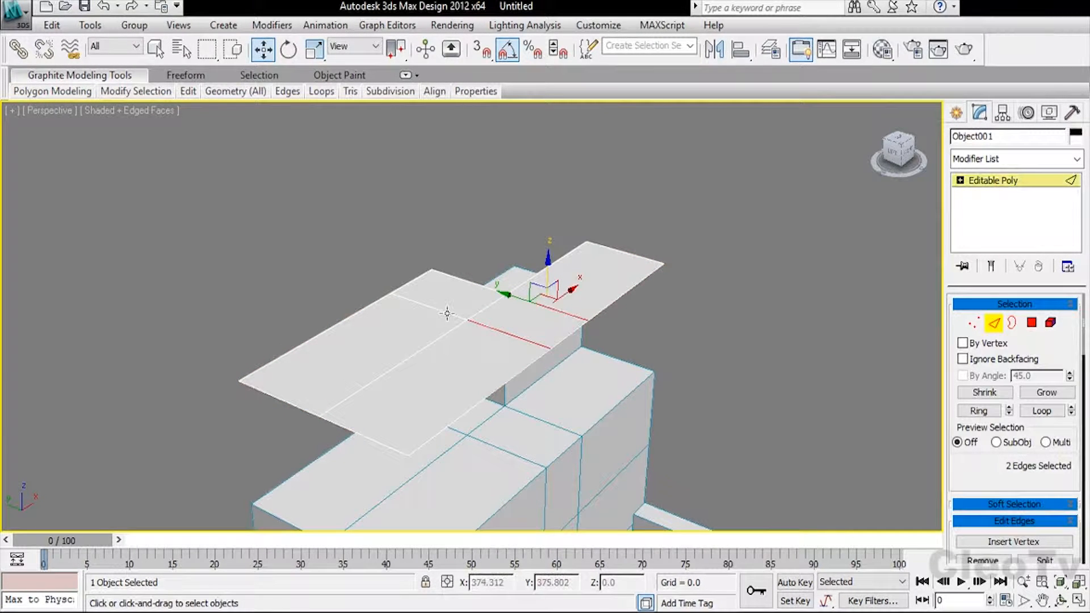
{"action": "left_click", "coordinate": [488, 327], "text": "alt"}
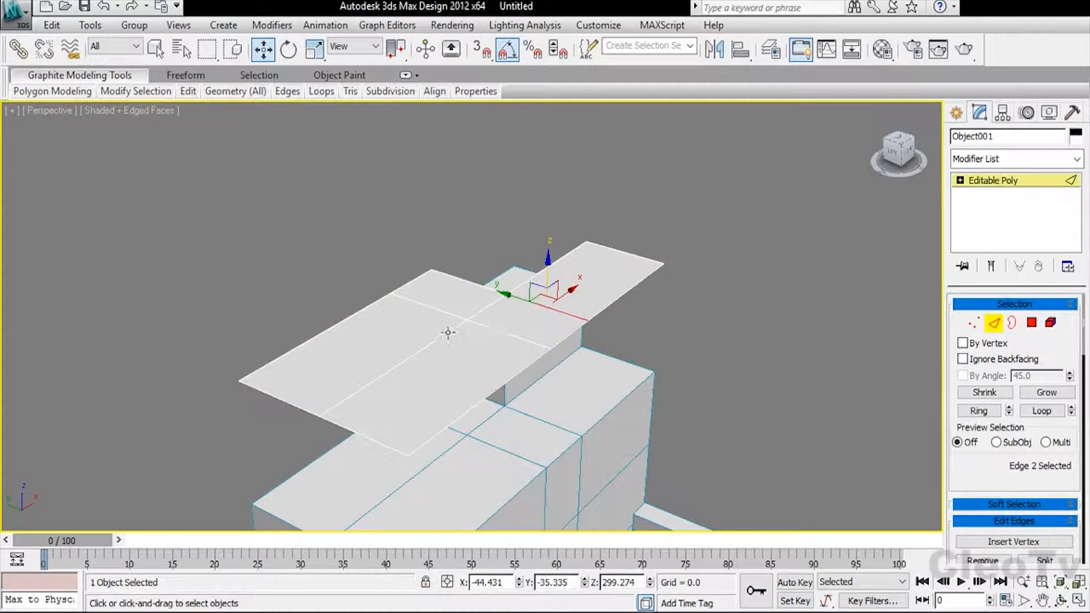
{"action": "left_click", "coordinate": [477, 323]}
{"action": "left_click", "coordinate": [450, 313], "text": "ctrl"}
{"action": "left_click", "coordinate": [487, 282]}
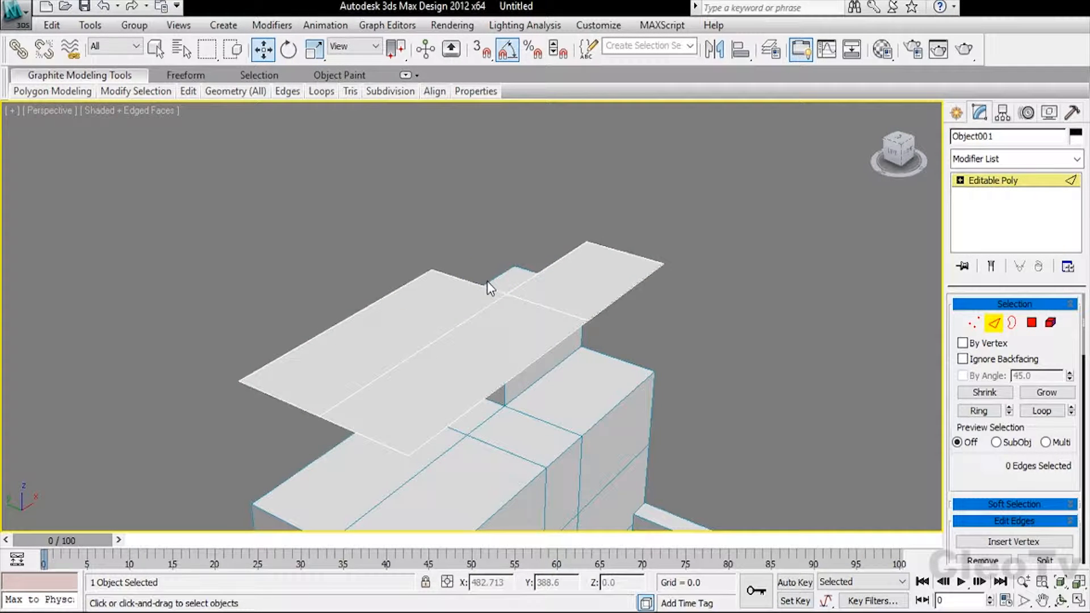
- Remove the remaining crosswise edge and the lengthwise inner edge from the flat surface
{"action": "left_click", "coordinate": [559, 311]}
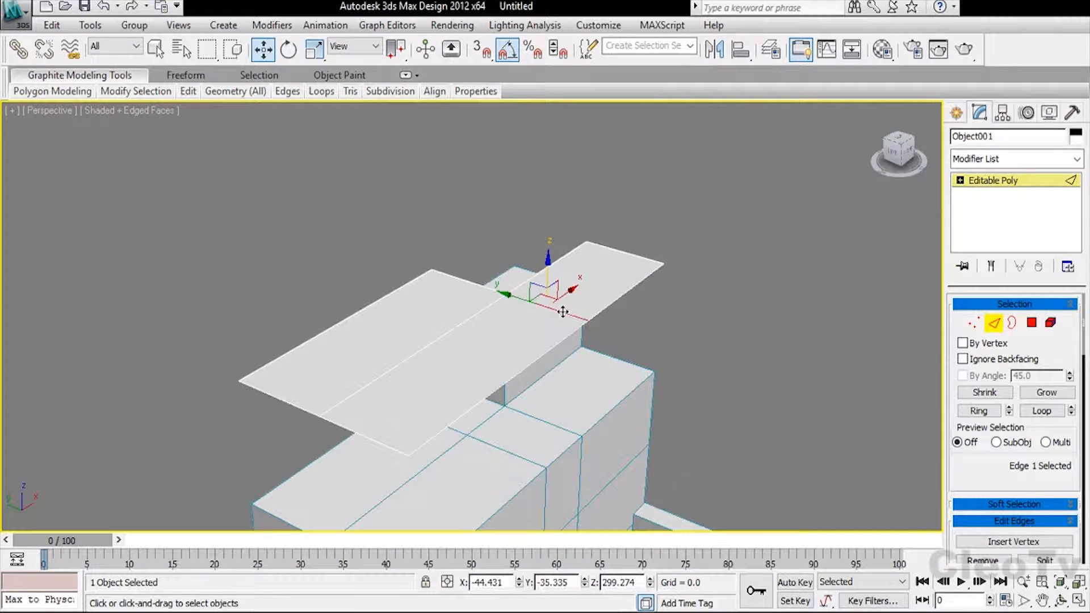
{"action": "left_click", "coordinate": [594, 275]}
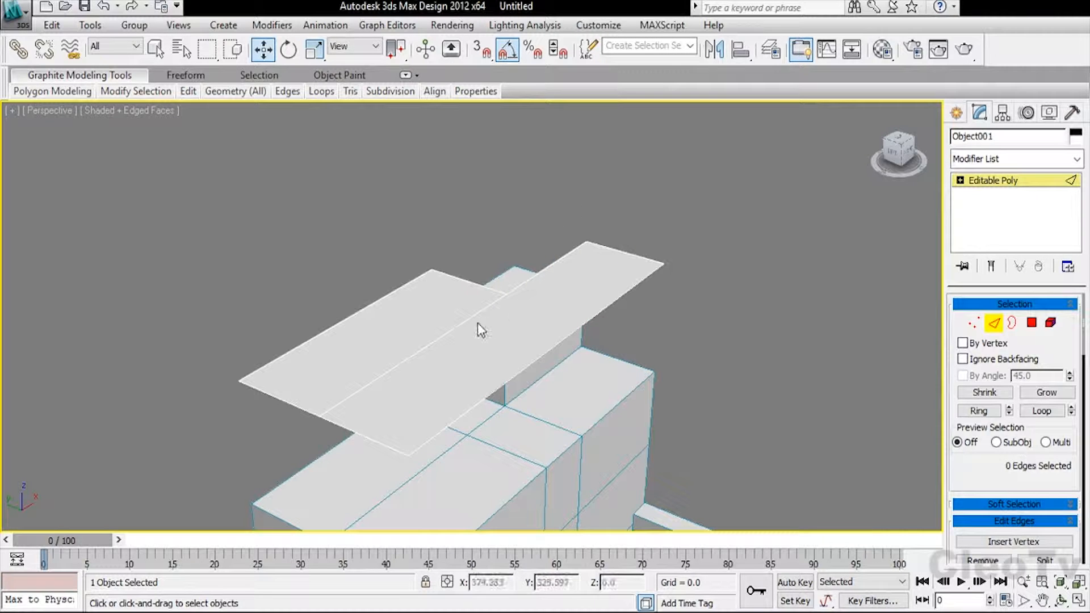
{"action": "left_click", "coordinate": [503, 292]}
{"action": "key", "text": "BackSpace"}
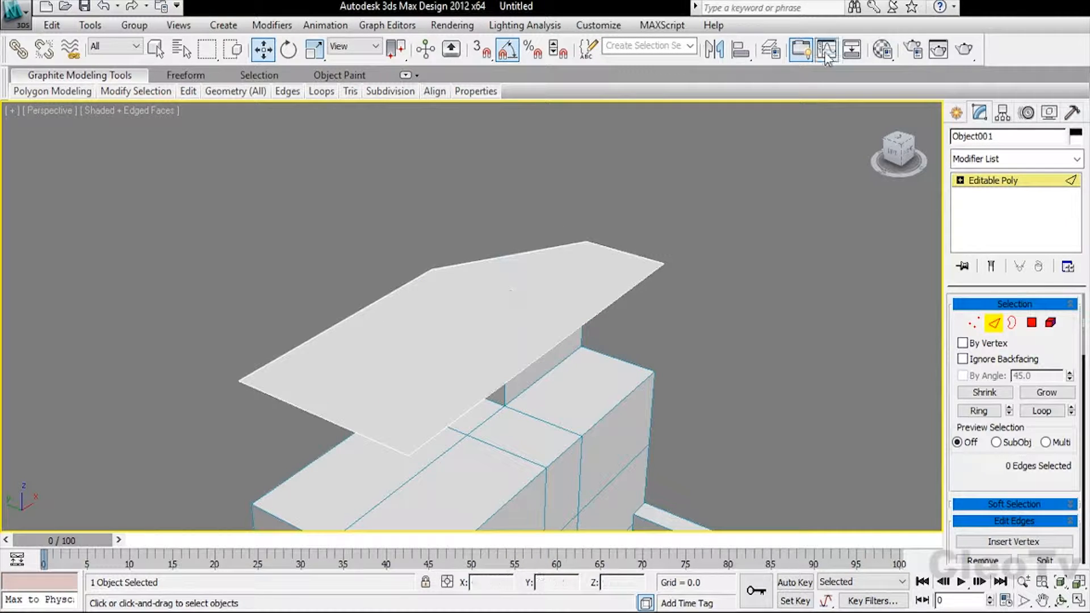
- Undo the last edge removal on the flat surface and switch to vertex editing
{"action": "key", "text": "ctrl+z"}
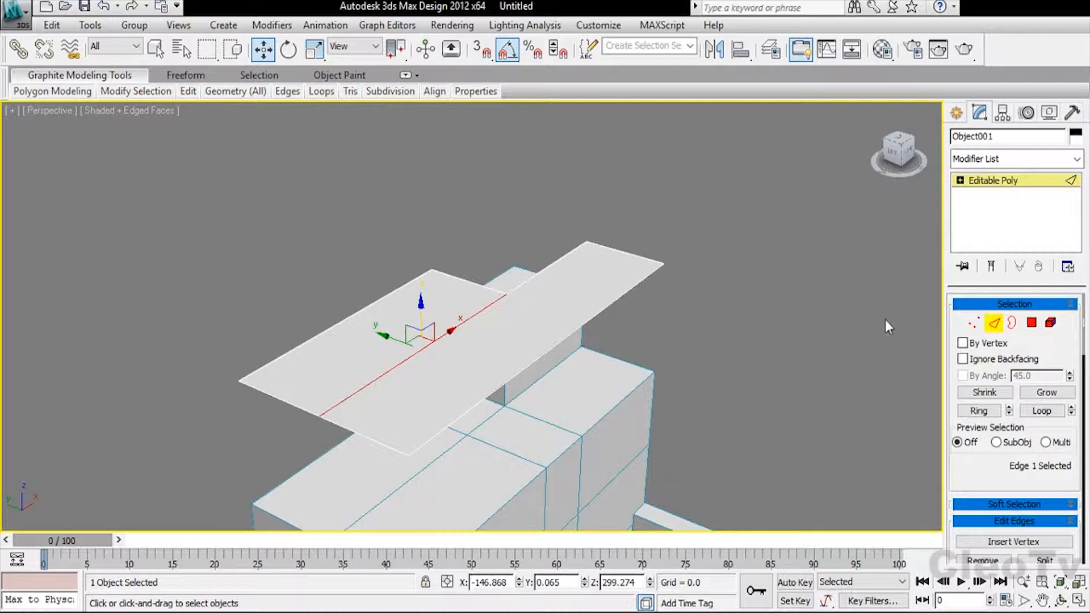
{"action": "left_click", "coordinate": [973, 322]}
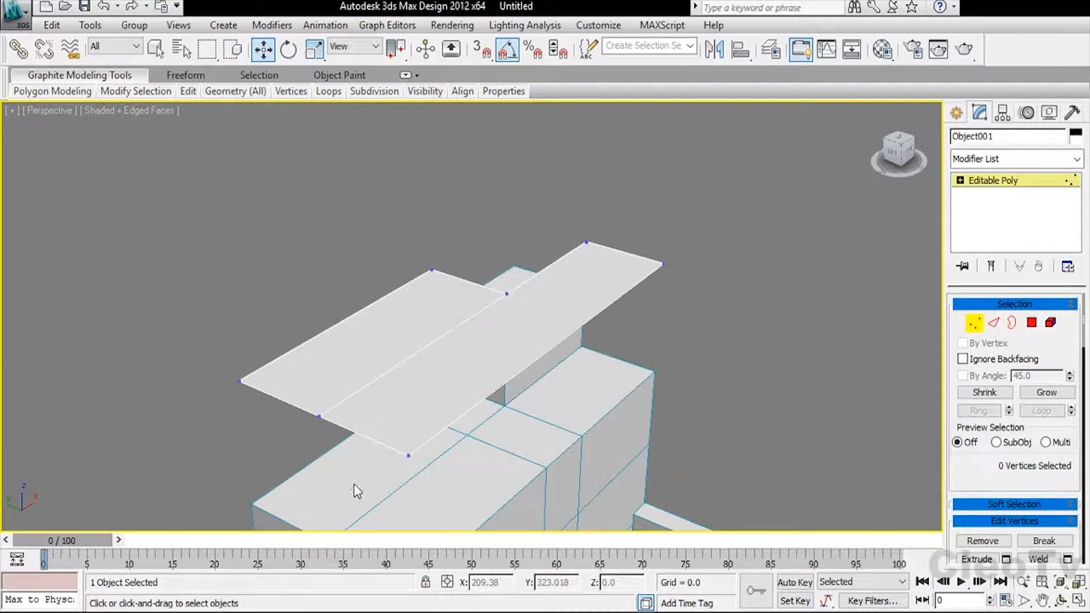
- Try to target-weld the middle vertex on the flat surface's wide end to the far corner, then undo the weld
{"action": "key", "text": "q"}
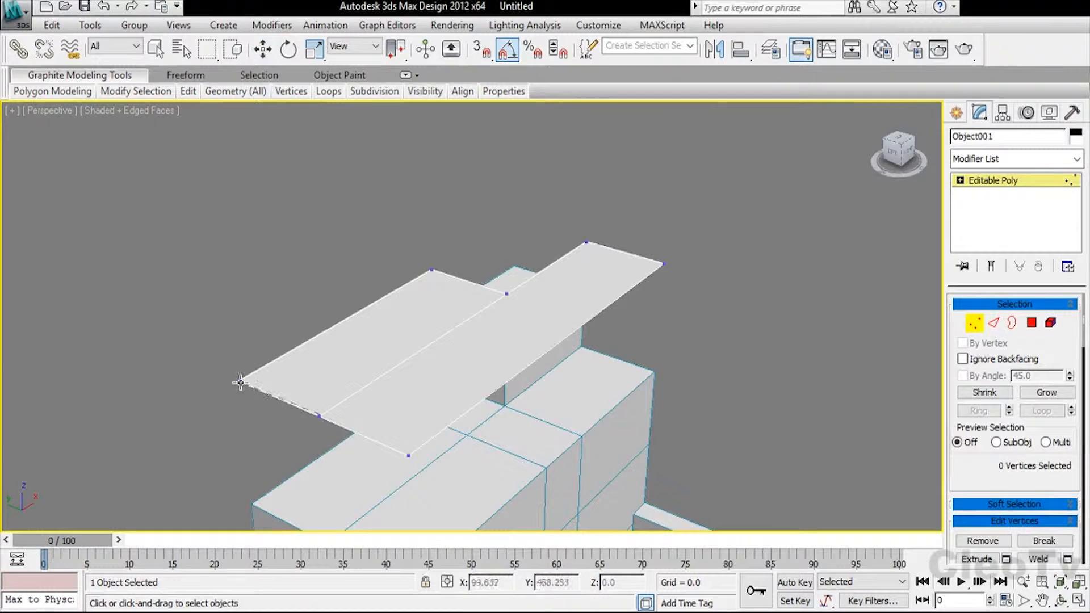
{"action": "key", "text": "w"}
{"action": "middle_click_drag", "start_coordinate": [649, 288], "coordinate": [678, 275], "text": "alt"}
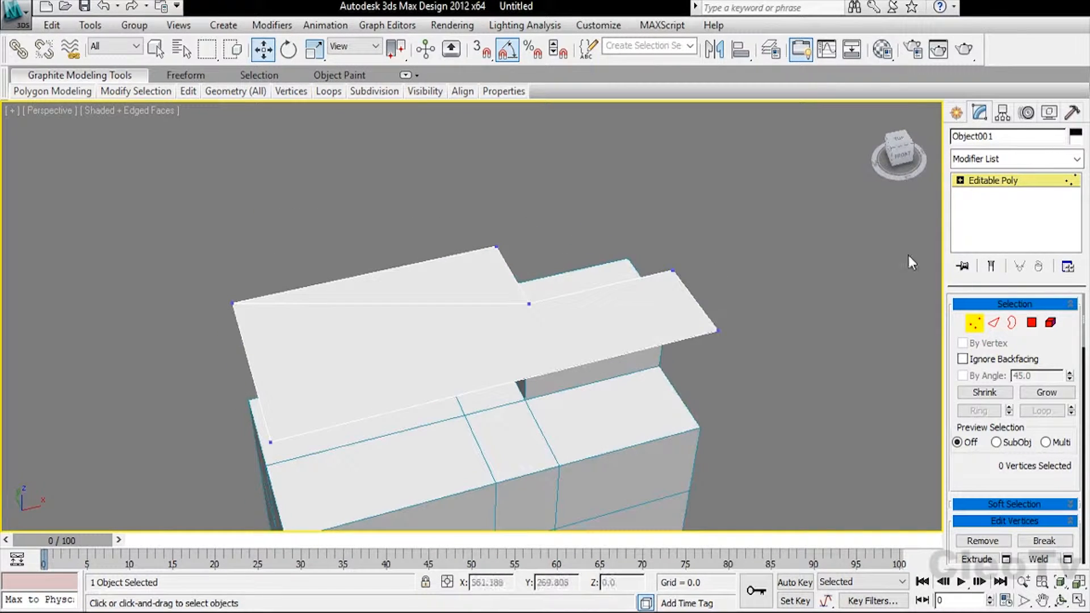
{"action": "key", "text": "ctrl+z"}
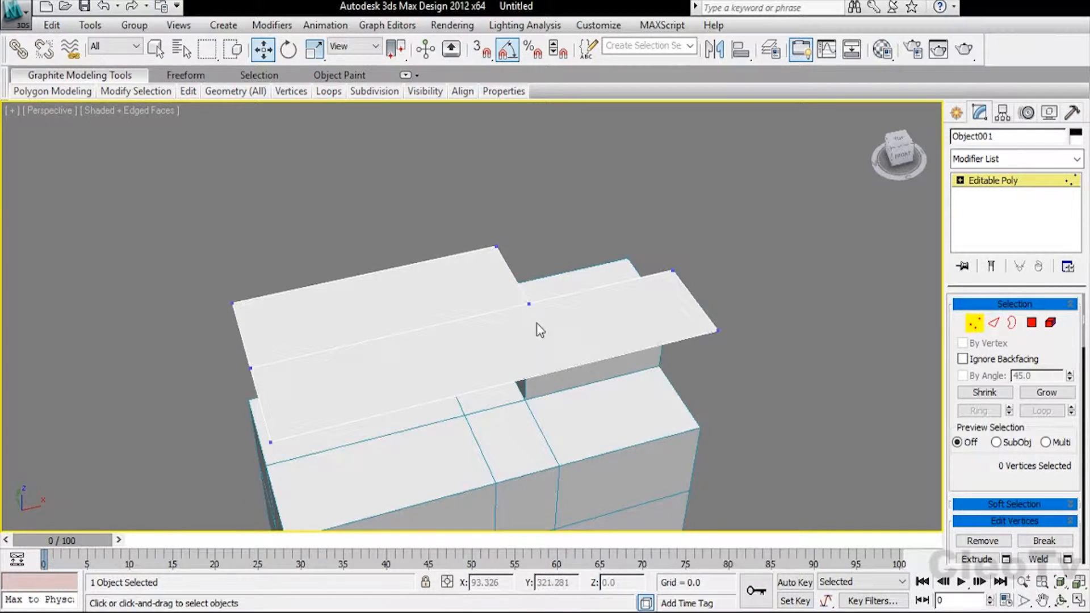
- Target-weld the middle vertex on the flat surface's wide end to the near corner vertex
{"action": "key", "text": "q"}
{"action": "left_click_drag", "start_coordinate": [270, 447], "coordinate": [270, 442]}
{"action": "key", "text": "w"}
{"action": "middle_click_drag", "start_coordinate": [595, 324], "coordinate": [681, 287], "text": "alt"}
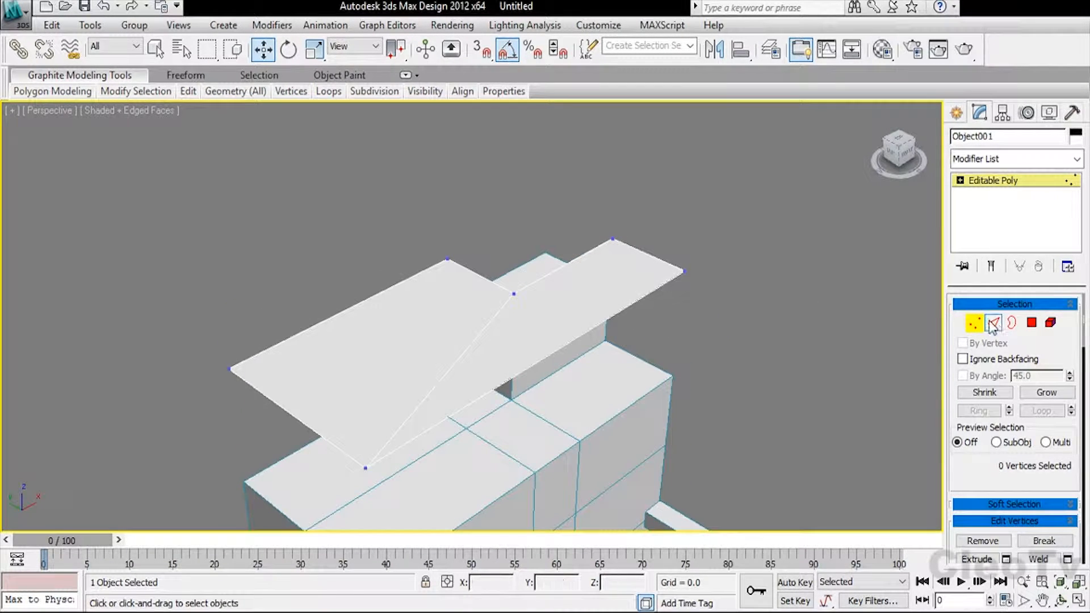
- Create a separate spline shape from the flat surface's four outer border edges, leaving out the notch edges beside the raised block
{"action": "left_click", "coordinate": [993, 323]}
{"action": "left_click", "coordinate": [656, 262]}
{"action": "left_click", "coordinate": [656, 283], "text": "ctrl"}
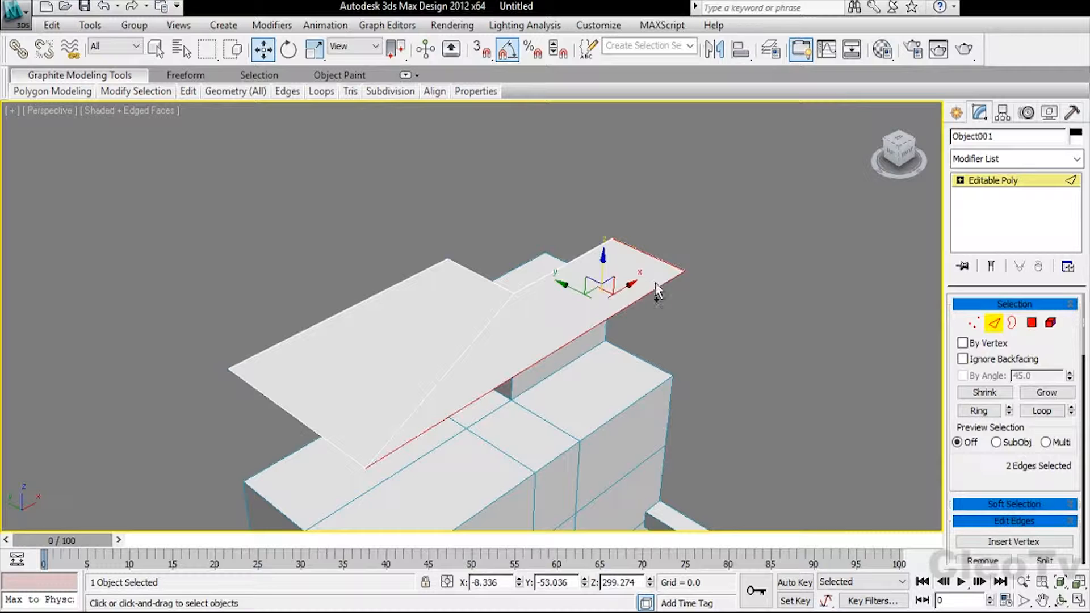
{"action": "left_click", "coordinate": [300, 419], "text": "ctrl"}
{"action": "left_click", "coordinate": [328, 319], "text": "ctrl"}
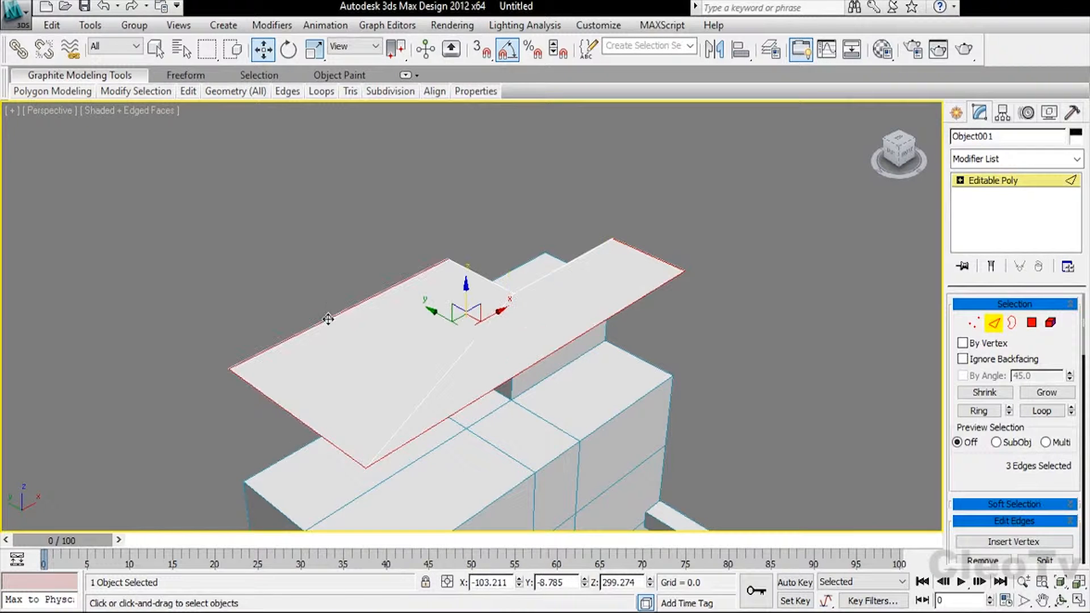
{"action": "left_click_drag", "start_coordinate": [1057, 355], "coordinate": [1040, 136]}
{"action": "left_click_drag", "start_coordinate": [1061, 487], "coordinate": [1063, 161]}
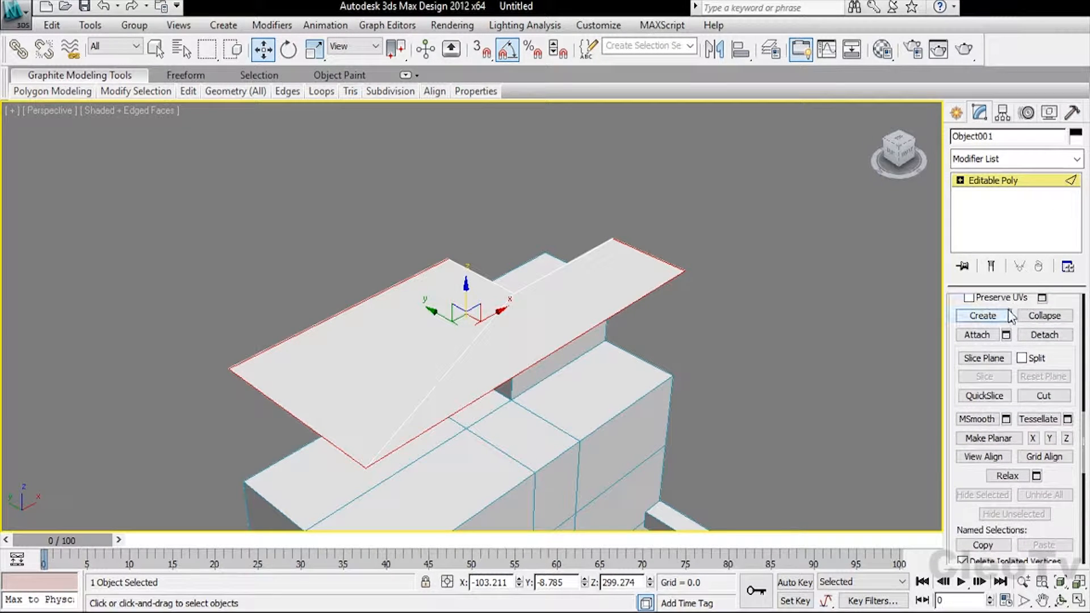
{"action": "left_click", "coordinate": [1008, 315]}
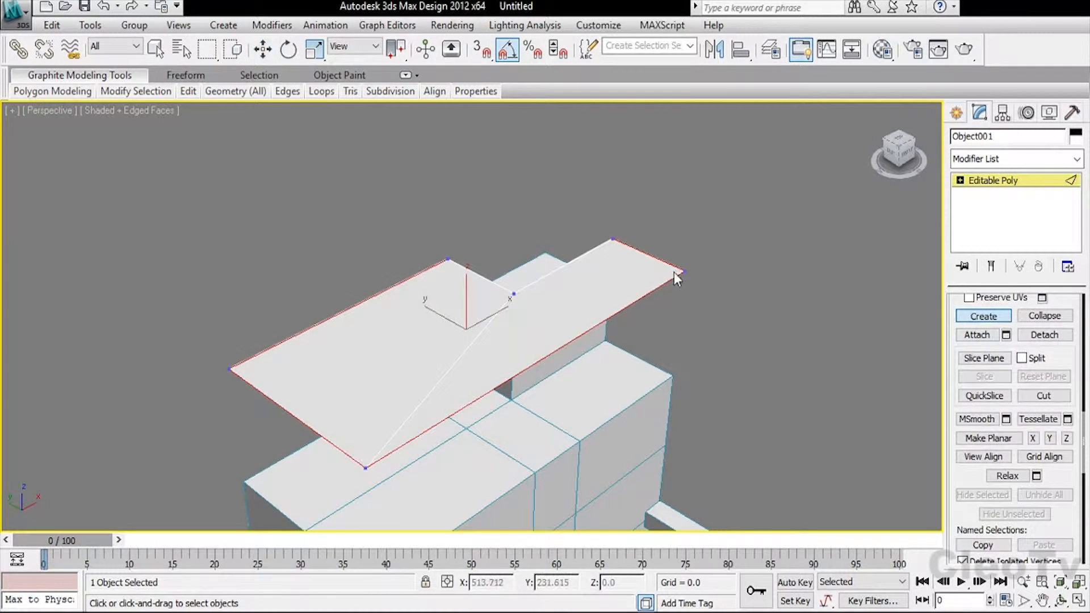
{"action": "key", "text": "w"}
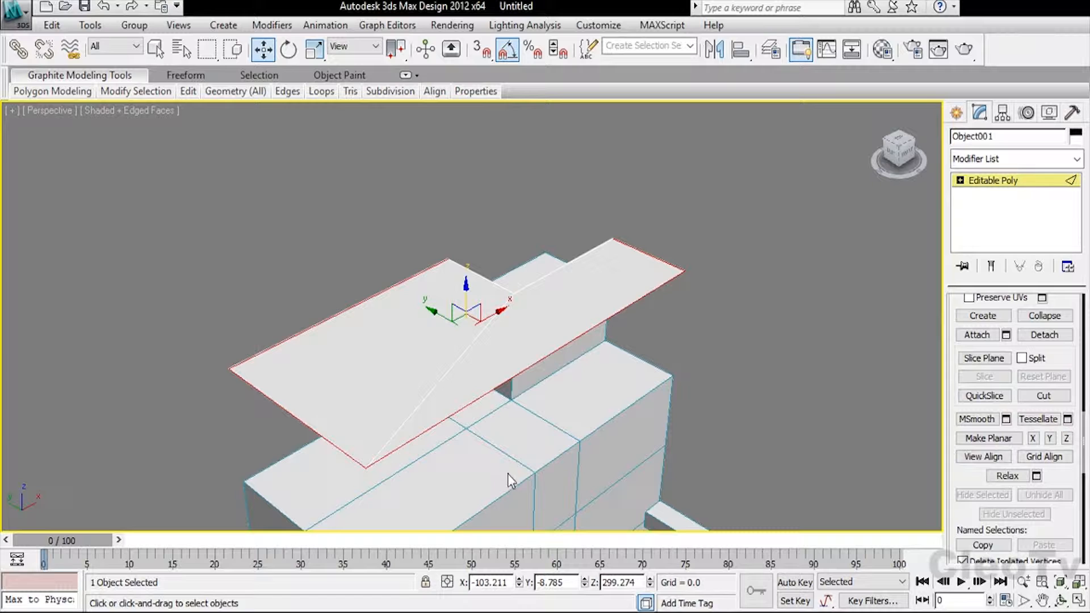
{"action": "middle_click_drag", "start_coordinate": [530, 348], "coordinate": [520, 298], "text": "alt"}
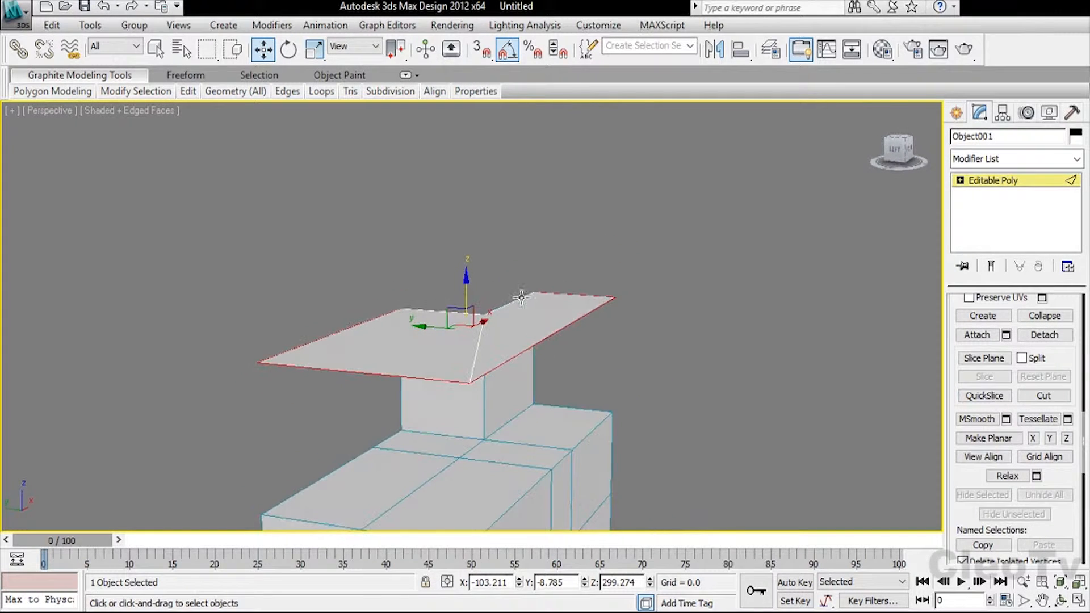
{"action": "left_click", "coordinate": [1005, 185]}
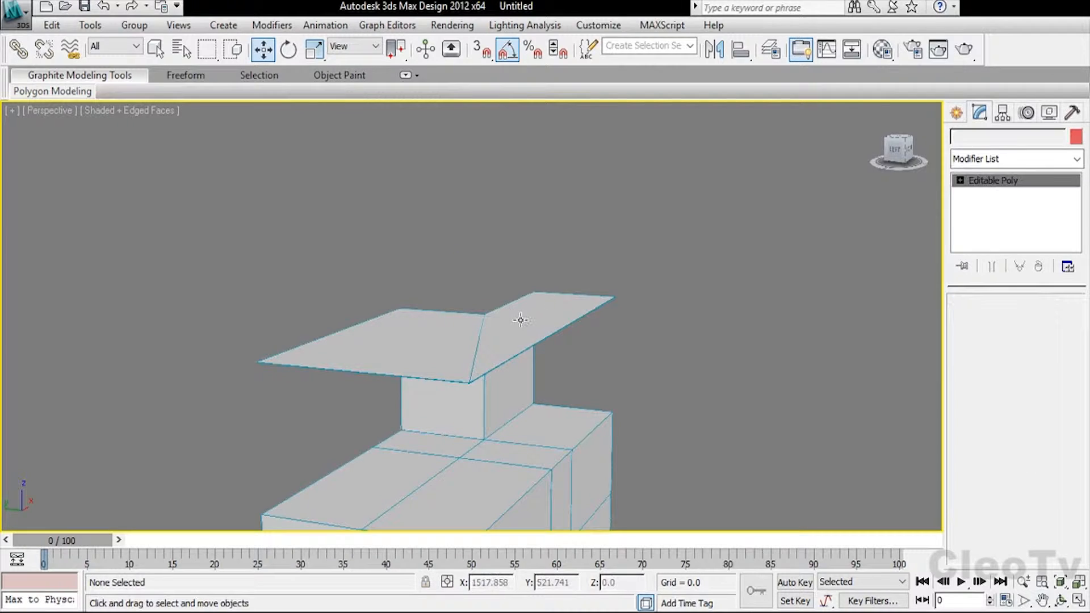
- Select the flat surface object and delete it, keeping the spline outline
{"action": "left_click_drag", "start_coordinate": [456, 290], "coordinate": [457, 307]}
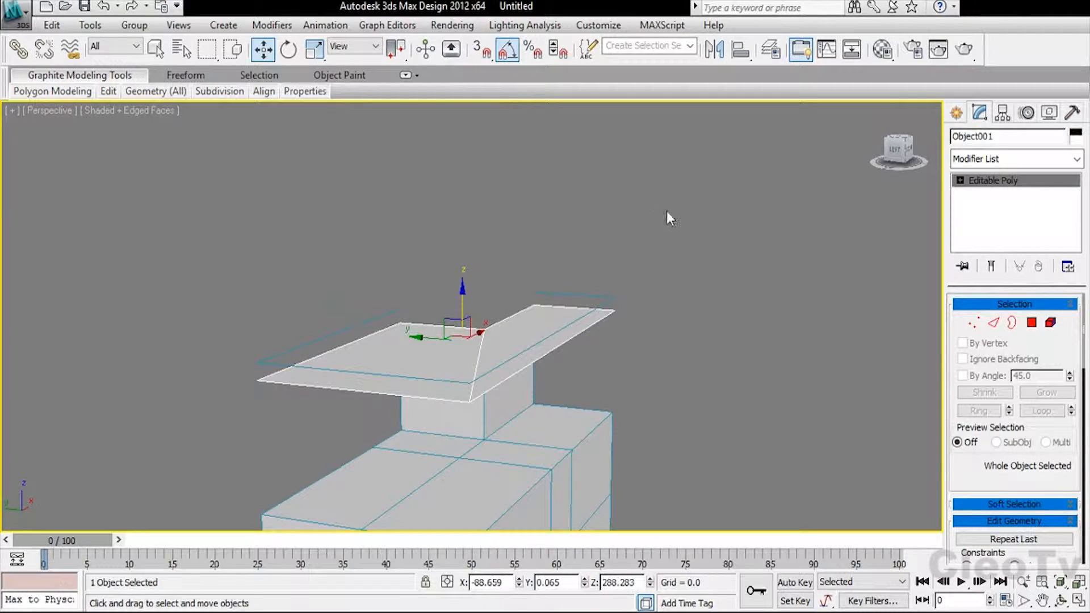
{"action": "key", "text": "Delete"}
{"action": "middle_click_drag", "start_coordinate": [582, 299], "coordinate": [621, 319], "text": "alt"}
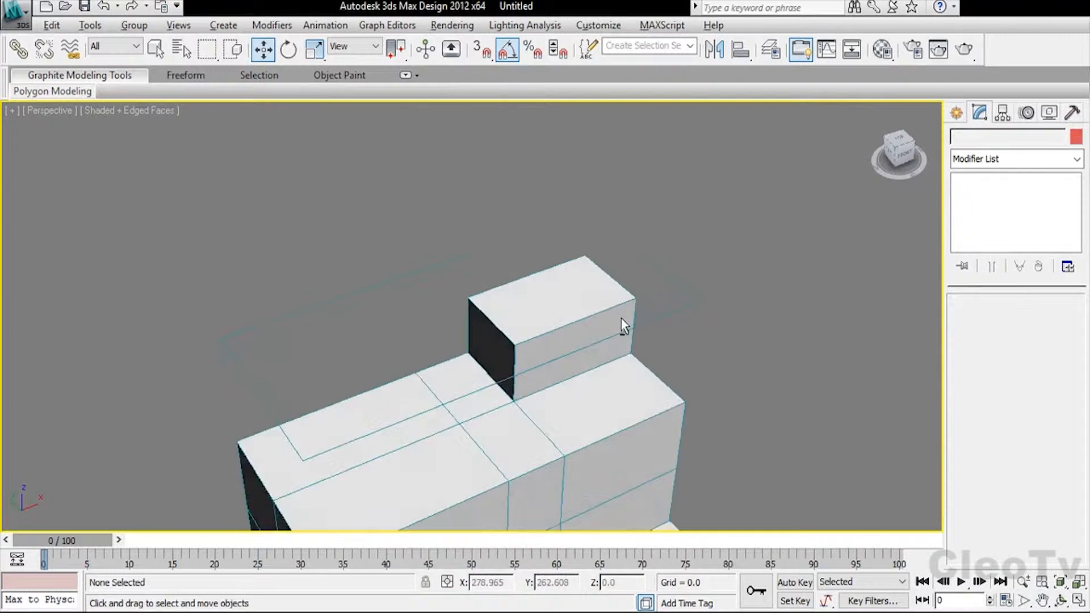
- Select the open spline outline and lower it along Z to about Z 226.4
{"action": "left_click", "coordinate": [690, 297]}
{"action": "middle_click_drag", "start_coordinate": [696, 304], "coordinate": [767, 274], "text": "alt"}
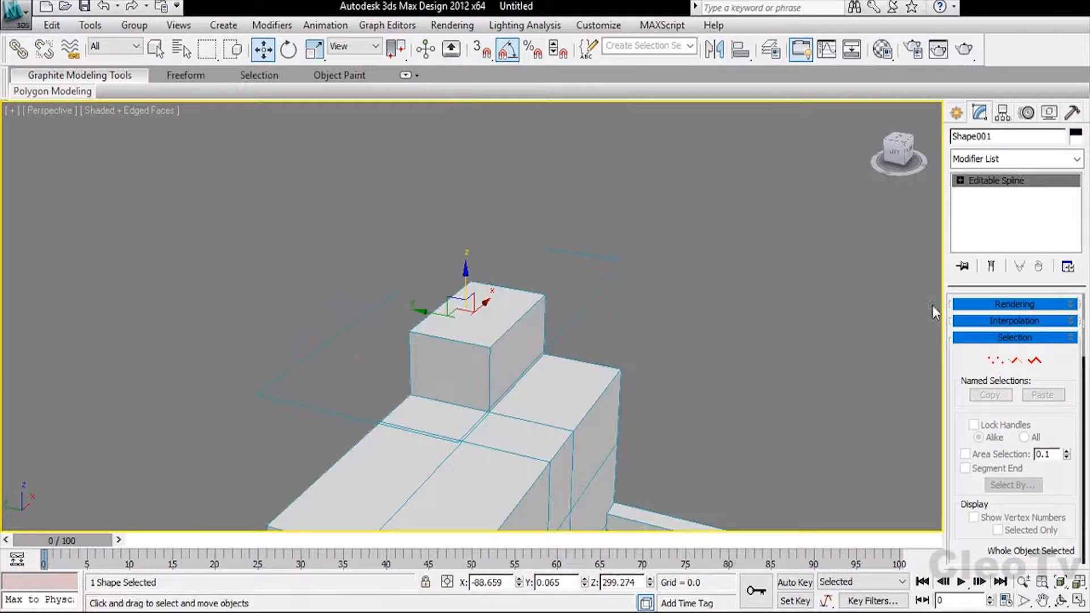
{"action": "left_click", "coordinate": [766, 340]}
{"action": "middle_click_drag", "start_coordinate": [766, 340], "coordinate": [674, 303], "text": "alt"}
{"action": "left_click", "coordinate": [698, 330]}
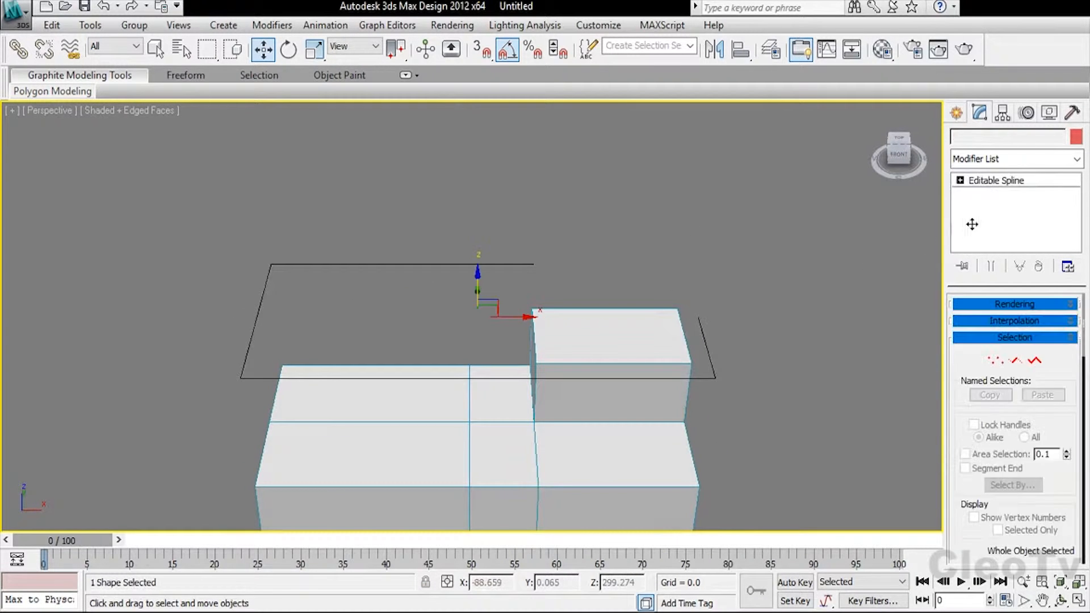
{"action": "left_click_drag", "start_coordinate": [477, 279], "coordinate": [479, 367]}
- In the front view, move the spline's vertices at both lengthwise ends slightly inward from the box's end faces
{"action": "middle_click_drag", "start_coordinate": [594, 338], "coordinate": [811, 289], "text": "alt"}
{"action": "left_click", "coordinate": [994, 361]}
{"action": "left_click", "coordinate": [686, 361]}
{"action": "key", "text": "f"}
{"action": "key", "text": "z"}
{"action": "left_click_drag", "start_coordinate": [515, 282], "coordinate": [446, 338]}
{"action": "left_click_drag", "start_coordinate": [516, 322], "coordinate": [506, 322]}
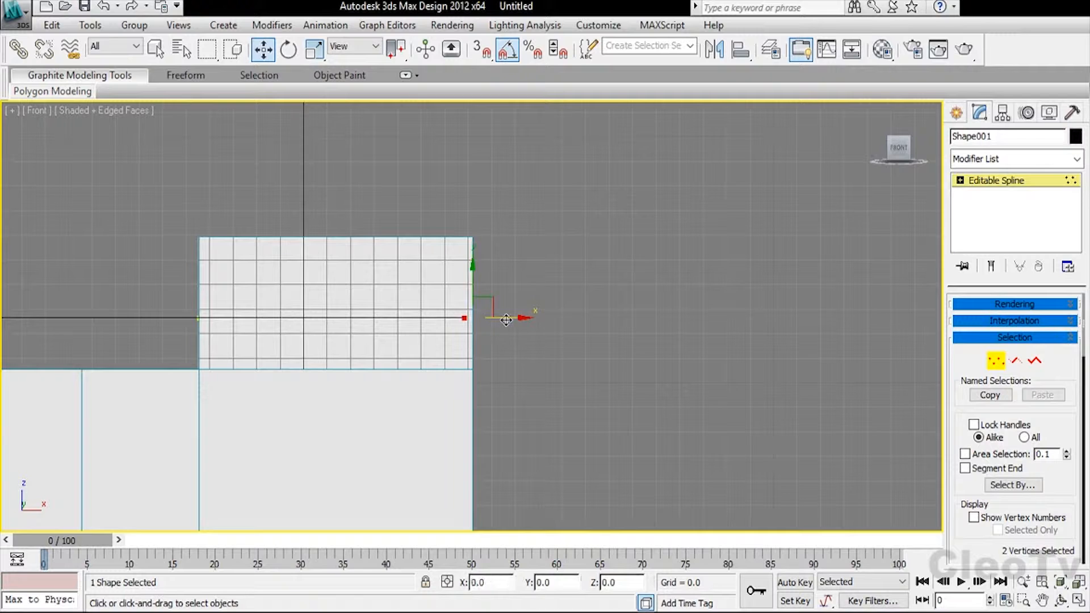
{"action": "middle_click_drag", "start_coordinate": [541, 267], "coordinate": [911, 254]}
{"action": "left_click_drag", "start_coordinate": [82, 257], "coordinate": [143, 305]}
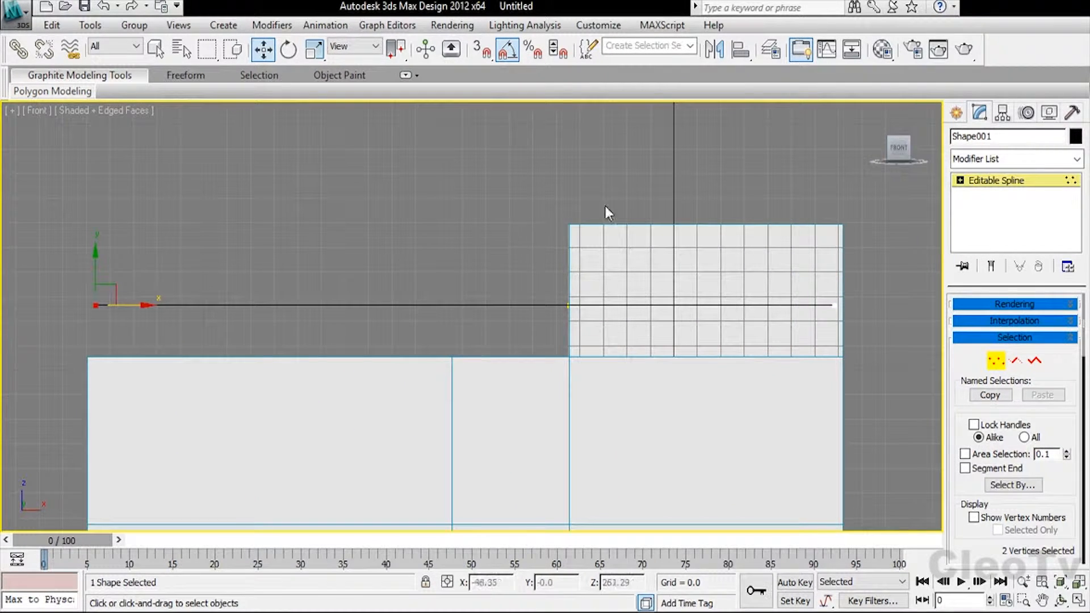
- In the left view, move the spline's vertices on both long sides slightly inward from the box's side faces, then leave vertex editing
{"action": "left_click", "coordinate": [882, 149]}
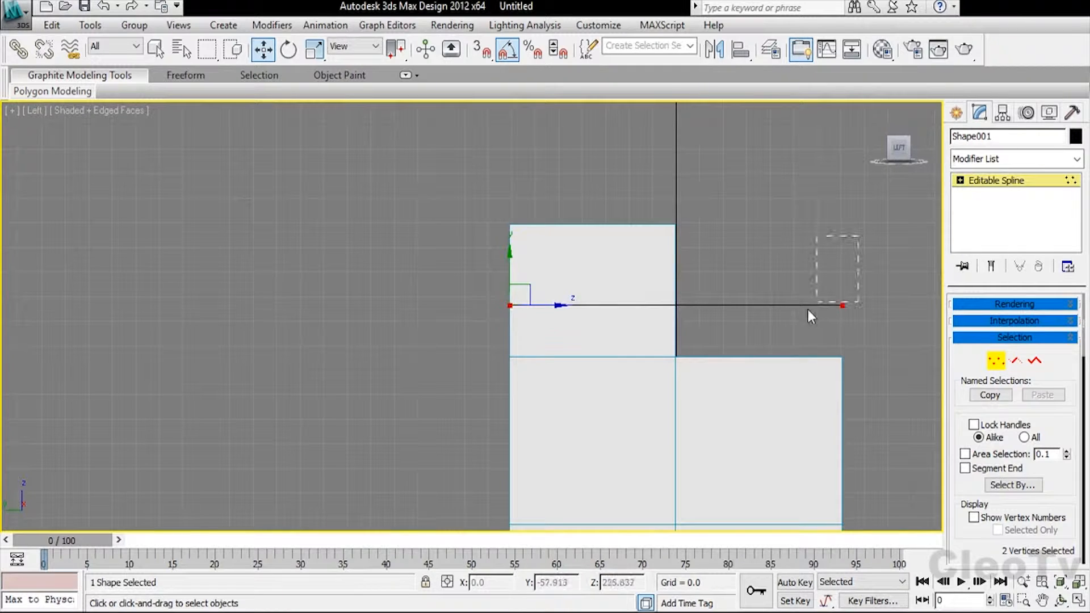
{"action": "left_click_drag", "start_coordinate": [860, 311], "coordinate": [874, 308]}
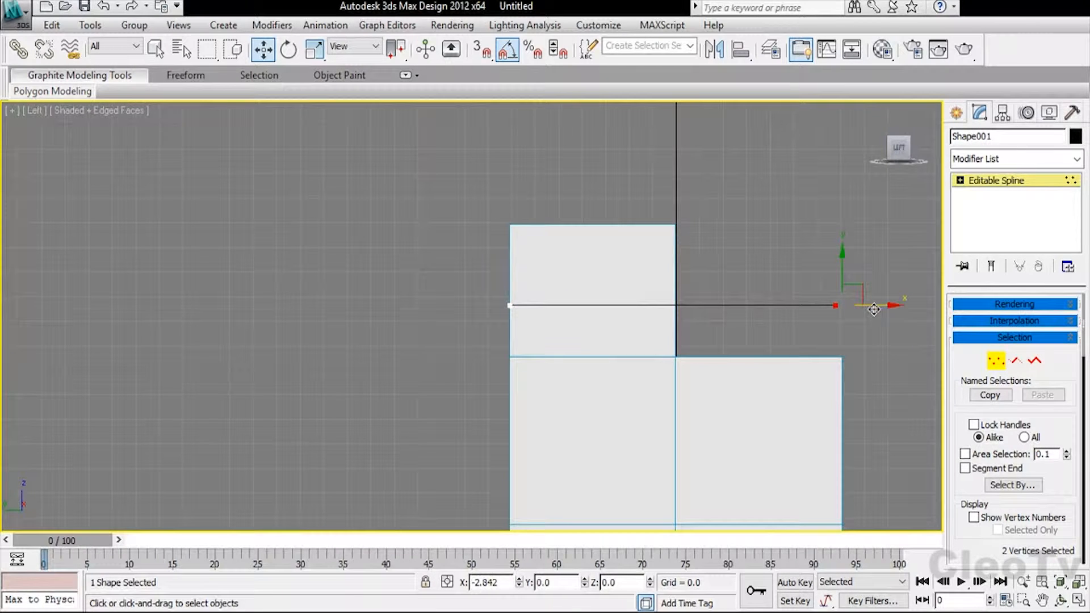
{"action": "left_click", "coordinate": [510, 306]}
{"action": "left_click_drag", "start_coordinate": [555, 305], "coordinate": [566, 307]}
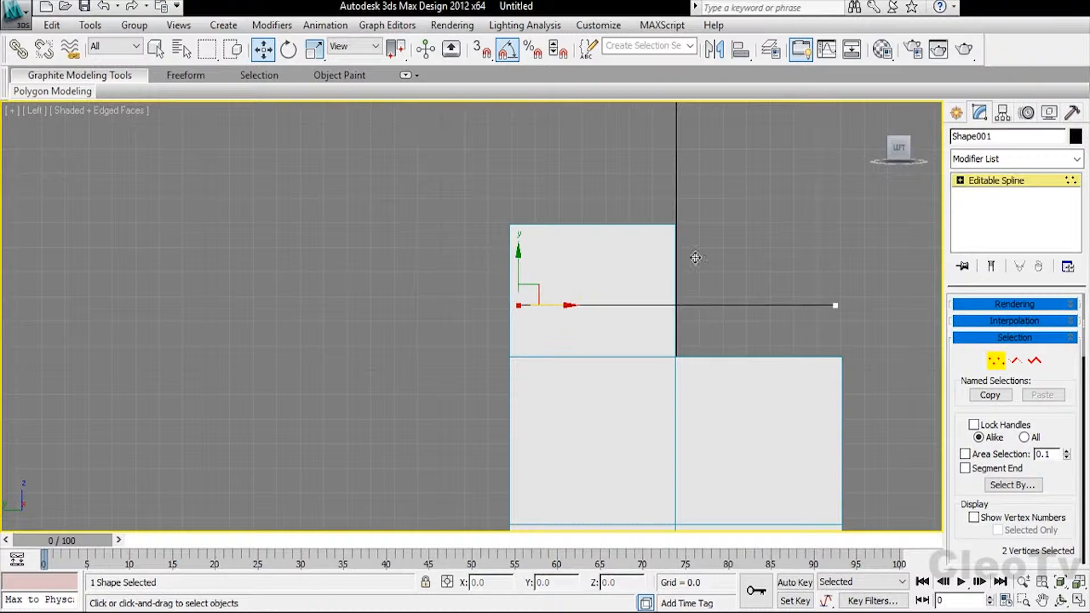
{"action": "left_click", "coordinate": [986, 180]}
- In the perspective view, enable the spline in the renderer and viewport with a rectangular cross-section
{"action": "key", "text": "p"}
{"action": "key", "text": "z"}
{"action": "middle_click_drag", "start_coordinate": [789, 236], "coordinate": [680, 236], "text": "alt"}
{"action": "left_click", "coordinate": [1024, 304]}
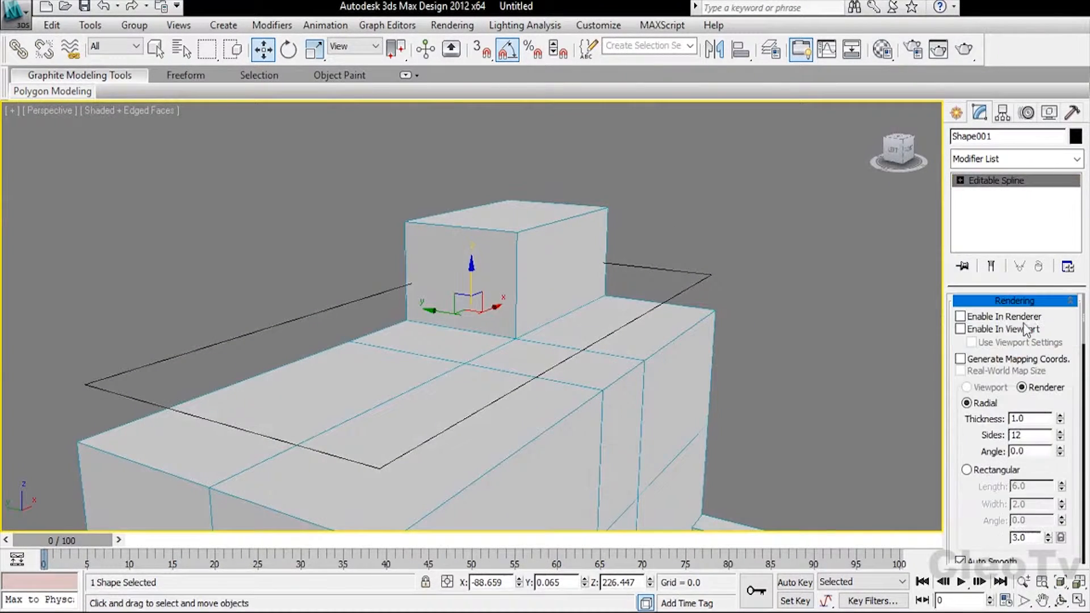
{"action": "left_click", "coordinate": [1005, 317]}
{"action": "left_click", "coordinate": [1013, 328]}
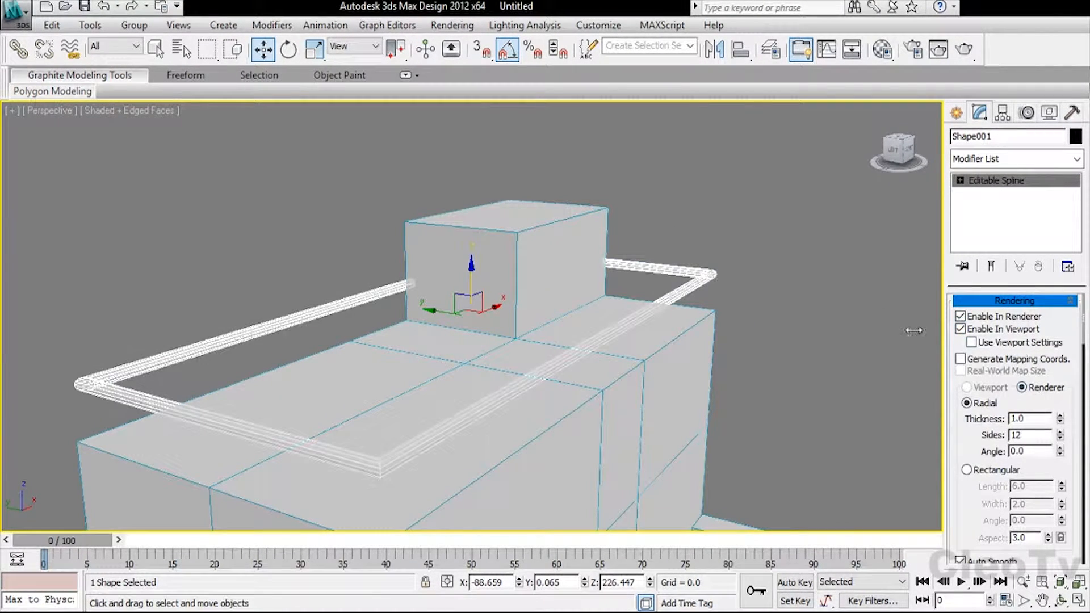
{"action": "middle_click_drag", "start_coordinate": [854, 336], "coordinate": [804, 267], "text": "alt"}
{"action": "left_click", "coordinate": [977, 472]}
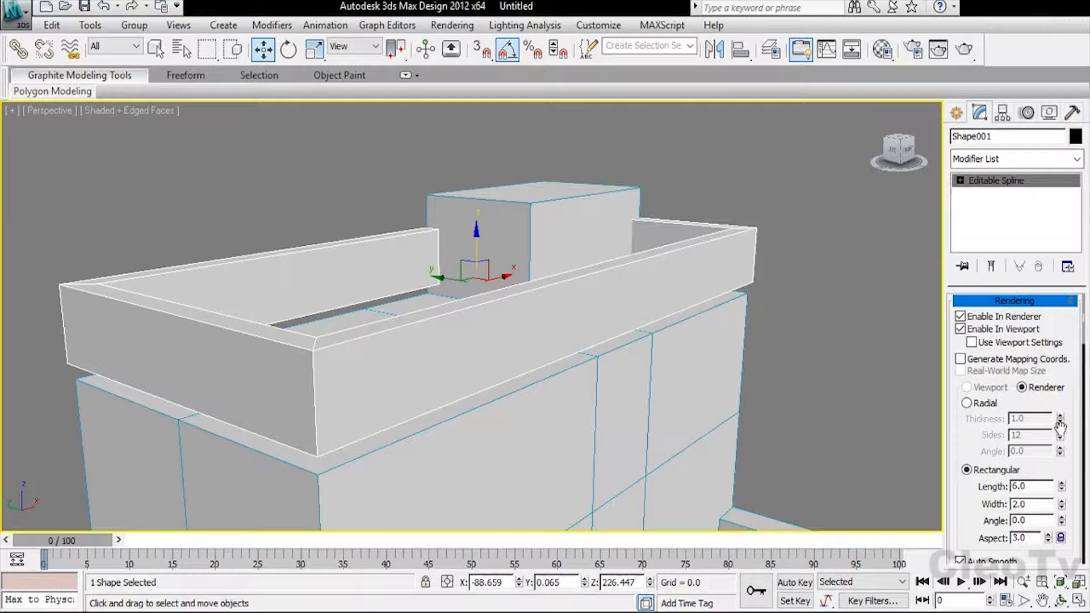
- Set the spline's rectangular cross-section length to 2, then reduce both its length and width to 1
{"action": "left_click_drag", "start_coordinate": [1062, 493], "coordinate": [971, 482]}
{"action": "type", "text": "2"}
{"action": "key", "text": "Tab"}
{"action": "key", "text": "shift+Tab"}
{"action": "type", "text": "1"}
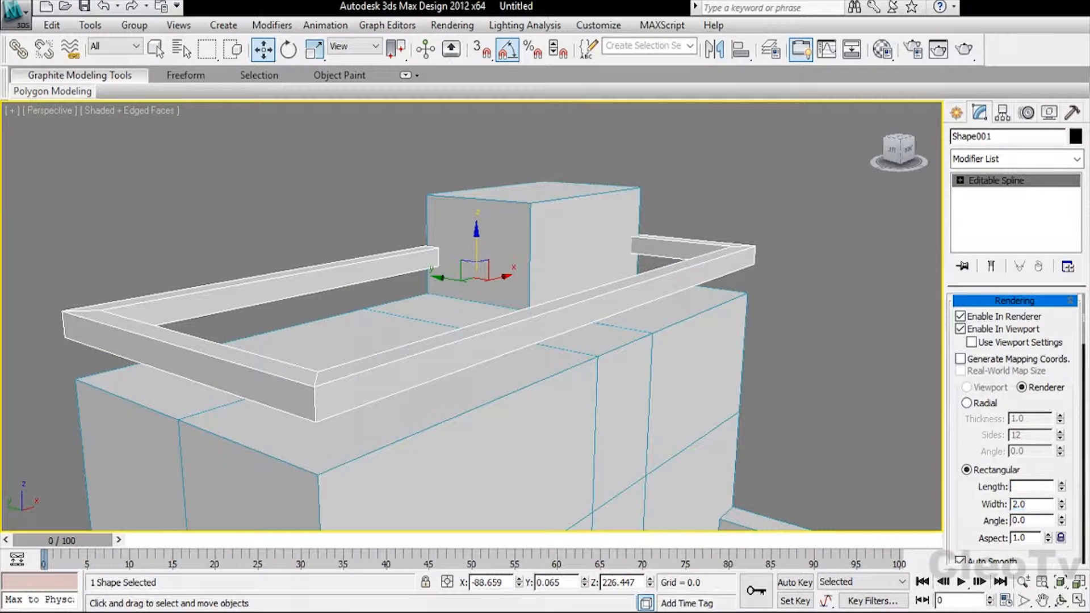
{"action": "key", "text": "Tab"}
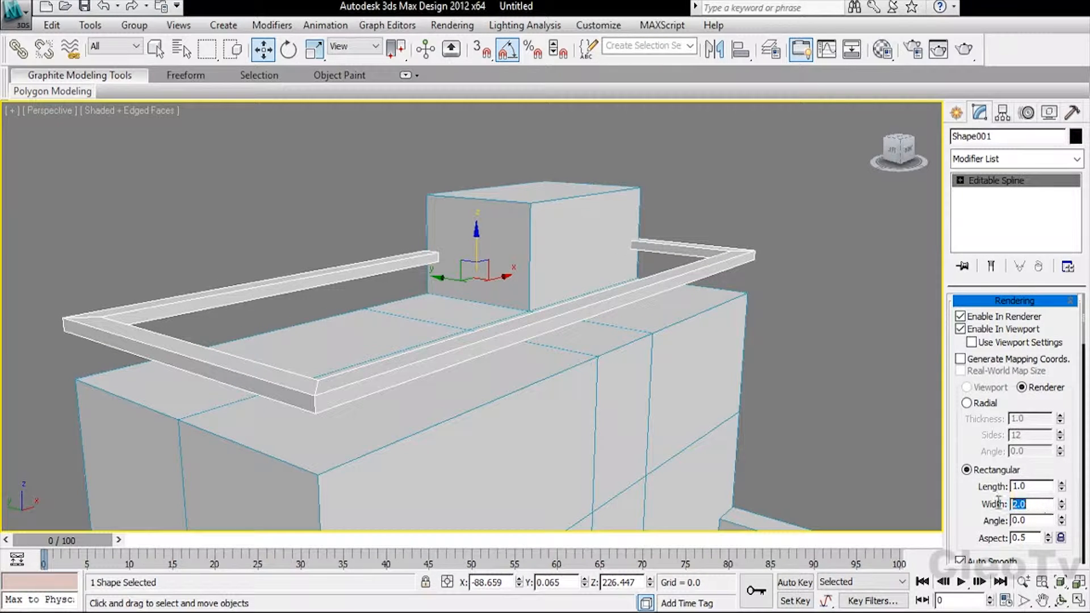
{"action": "key", "text": "Tab"}
- Set the spline's rectangular cross-section length and width to 0.4 each
{"action": "double_click", "coordinate": [1037, 486]}
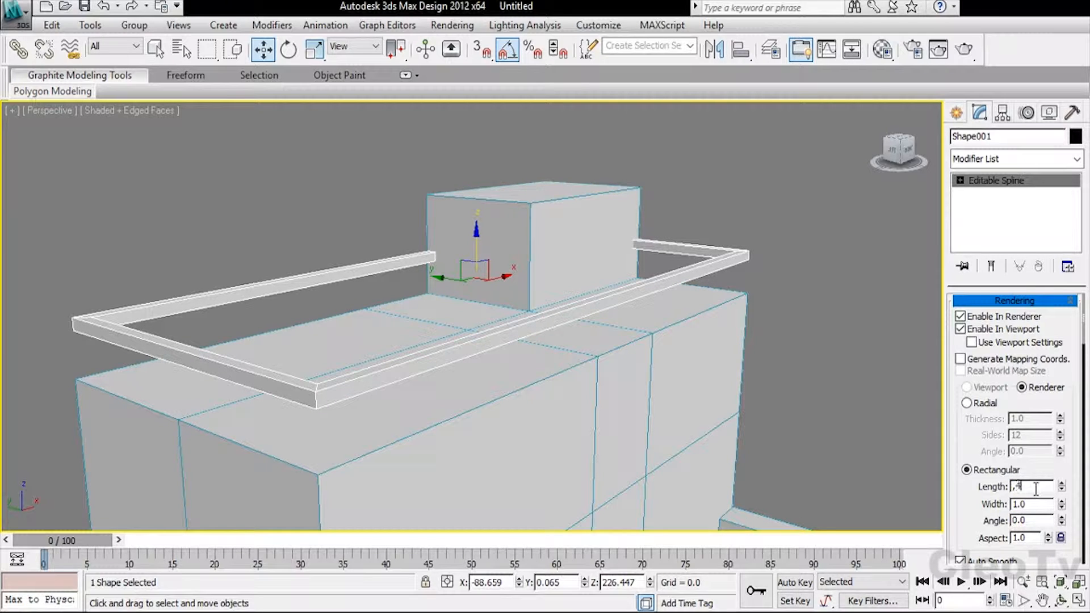
{"action": "middle_click_drag", "start_coordinate": [793, 294], "coordinate": [867, 294], "text": "alt"}
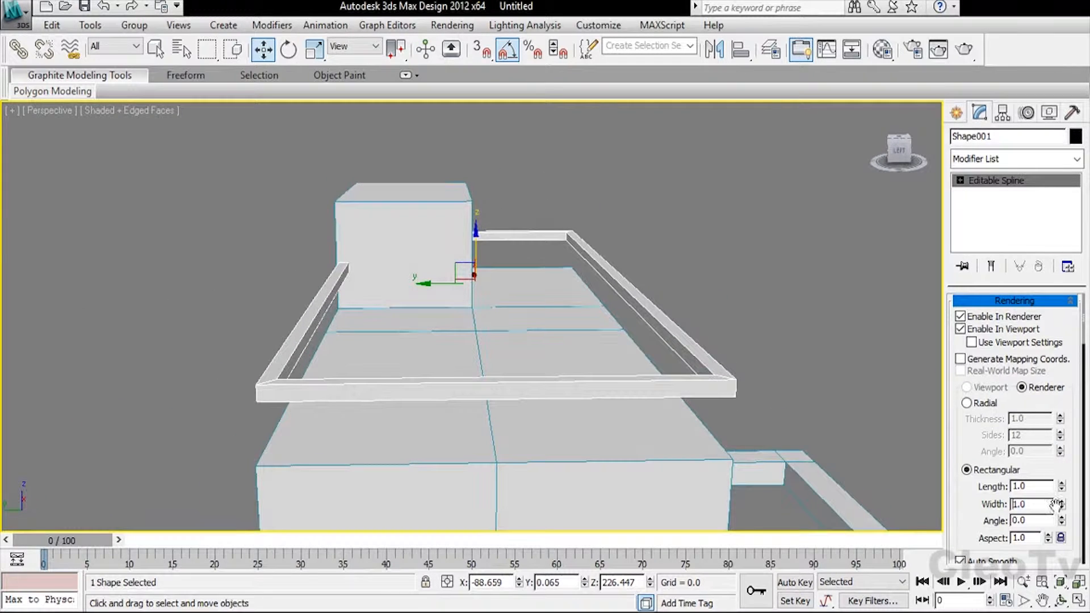
{"action": "left_click_drag", "start_coordinate": [1061, 487], "coordinate": [1067, 541]}
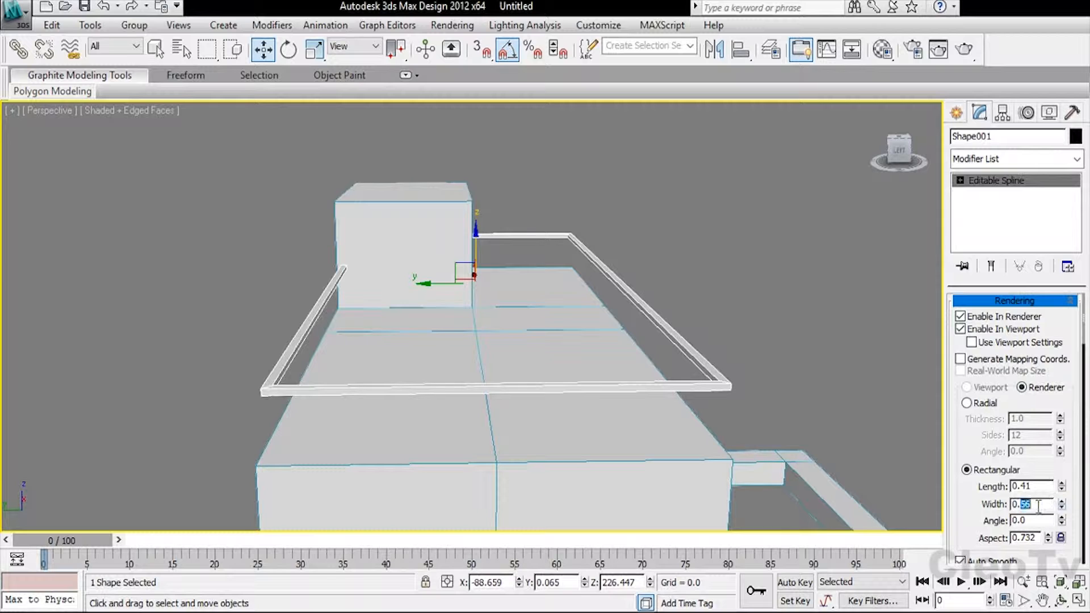
{"action": "double_click", "coordinate": [1028, 487]}
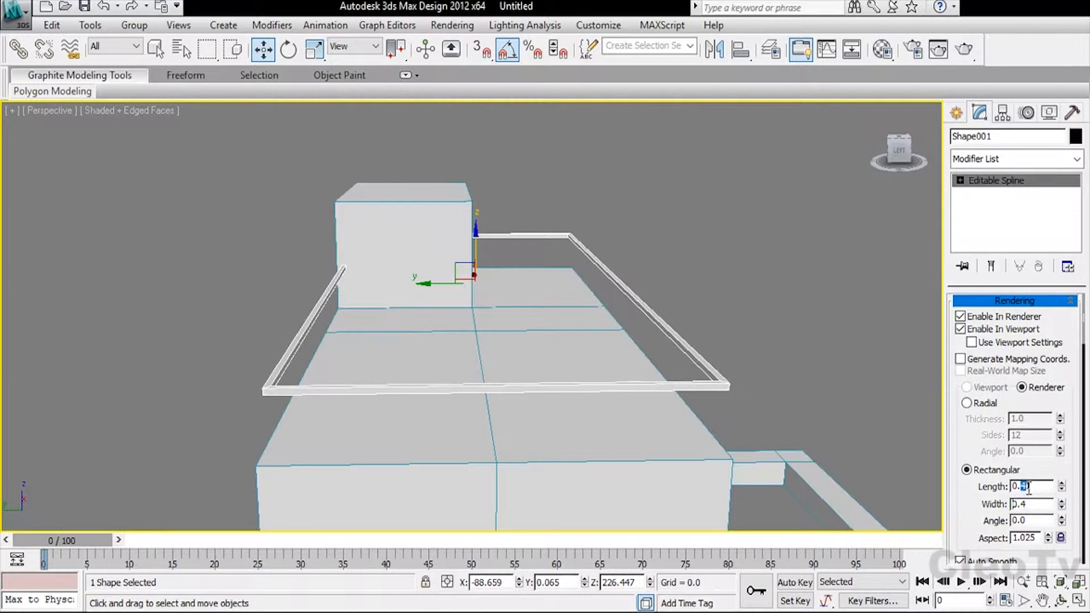
{"action": "type", "text": "4"}
{"action": "key", "text": "Tab"}
{"action": "middle_click_drag", "start_coordinate": [815, 321], "coordinate": [795, 273], "text": "alt"}
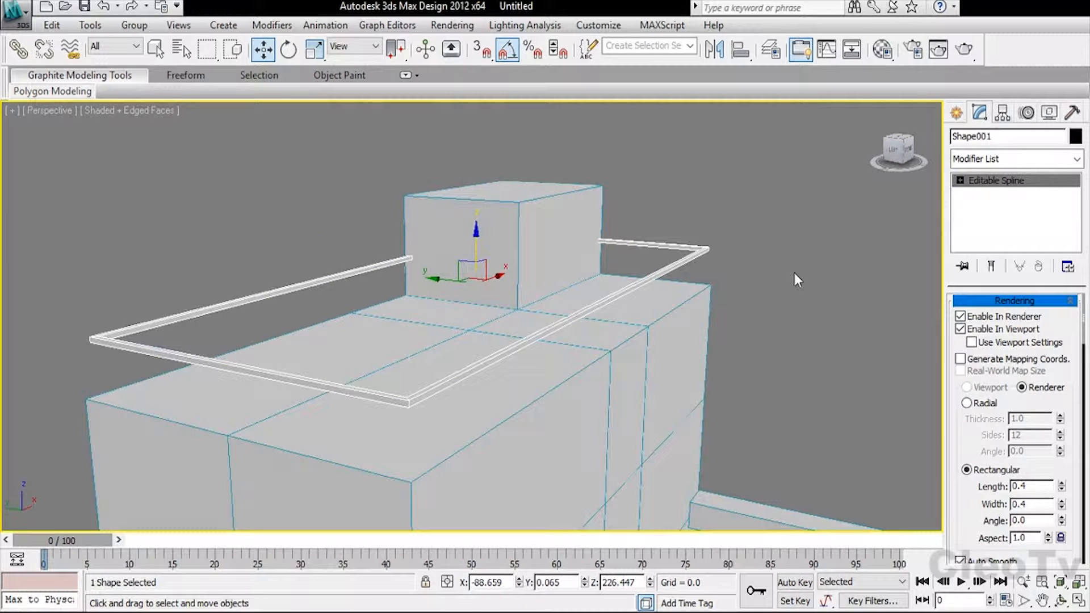
- Deselect the rail spline and select the segmented box object
{"action": "middle_click_drag", "start_coordinate": [703, 263], "coordinate": [646, 267], "text": "alt"}
{"action": "left_click", "coordinate": [652, 266]}
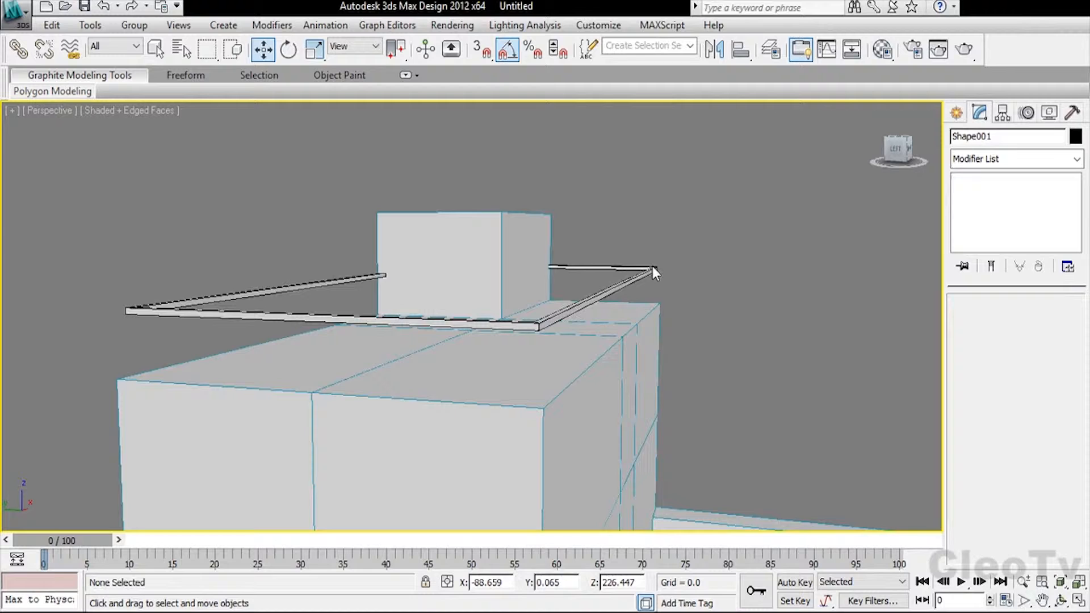
{"action": "left_click", "coordinate": [645, 270]}
{"action": "left_click", "coordinate": [645, 269]}
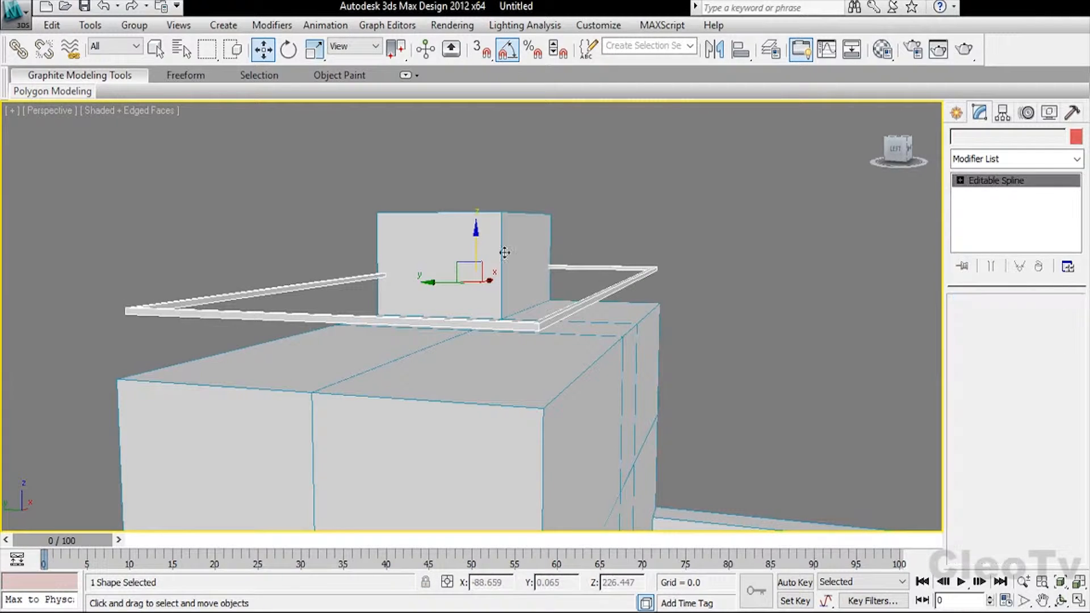
{"action": "left_click", "coordinate": [475, 241]}
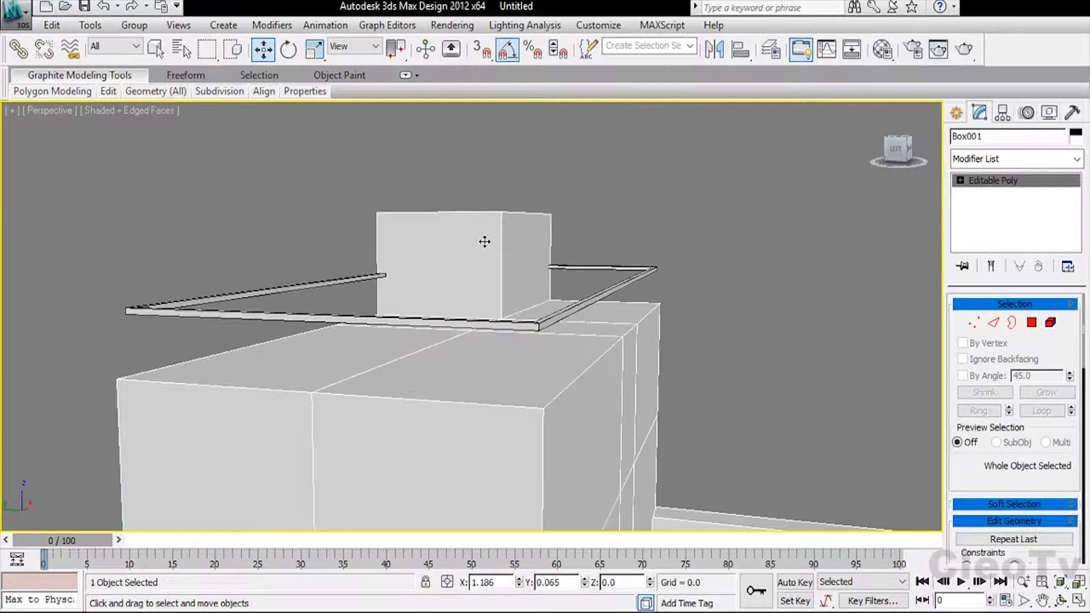
- Select the rail spline and lower it closer to the box's top, to a height of about Z 221.9
{"action": "left_click", "coordinate": [485, 241]}
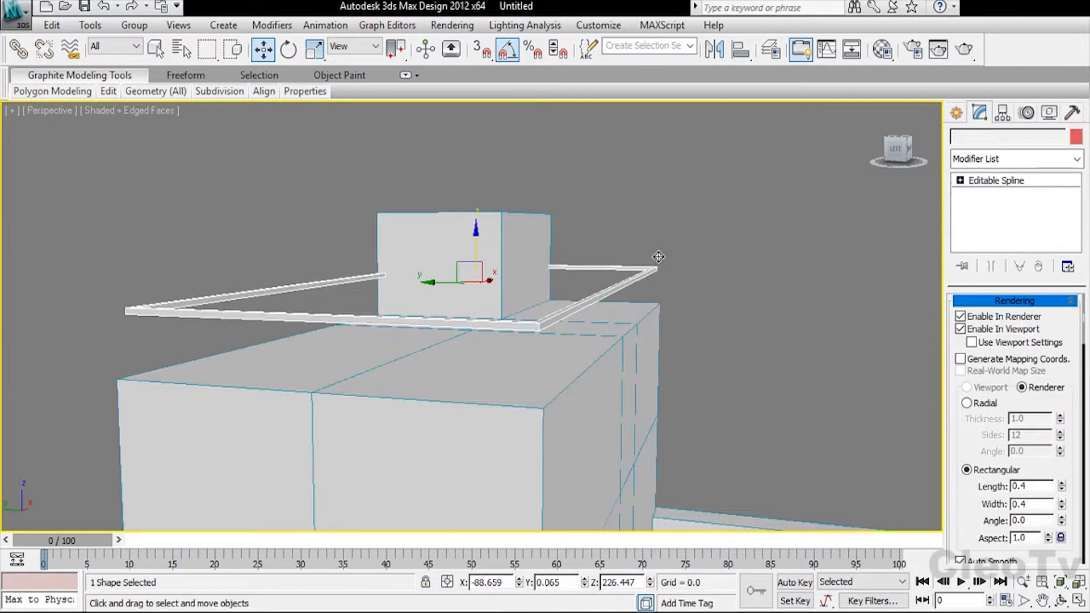
{"action": "left_click_drag", "start_coordinate": [475, 240], "coordinate": [476, 259]}
{"action": "middle_click_drag", "start_coordinate": [475, 259], "coordinate": [614, 251], "text": "alt"}
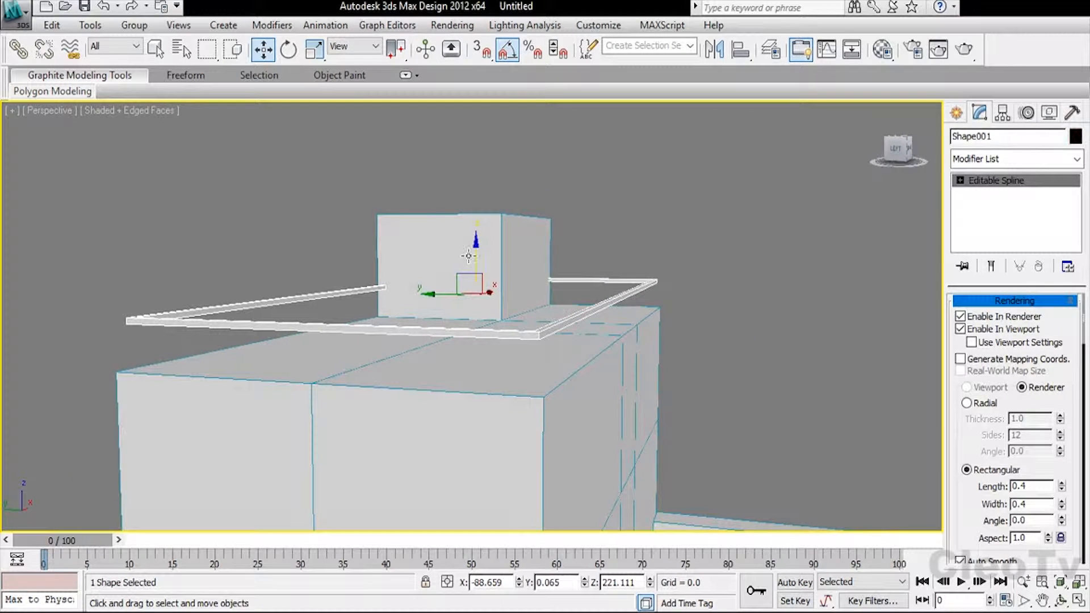
{"action": "left_click_drag", "start_coordinate": [477, 257], "coordinate": [477, 254]}
{"action": "middle_click_drag", "start_coordinate": [581, 257], "coordinate": [571, 250], "text": "alt"}
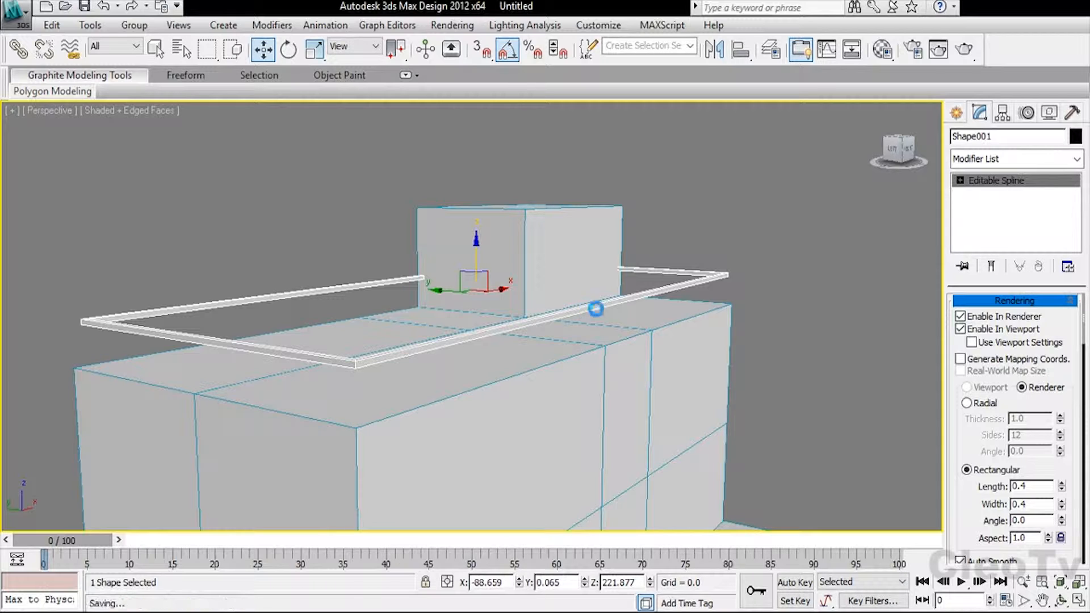
{"action": "middle_click_drag", "start_coordinate": [593, 309], "coordinate": [745, 293], "text": "alt"}
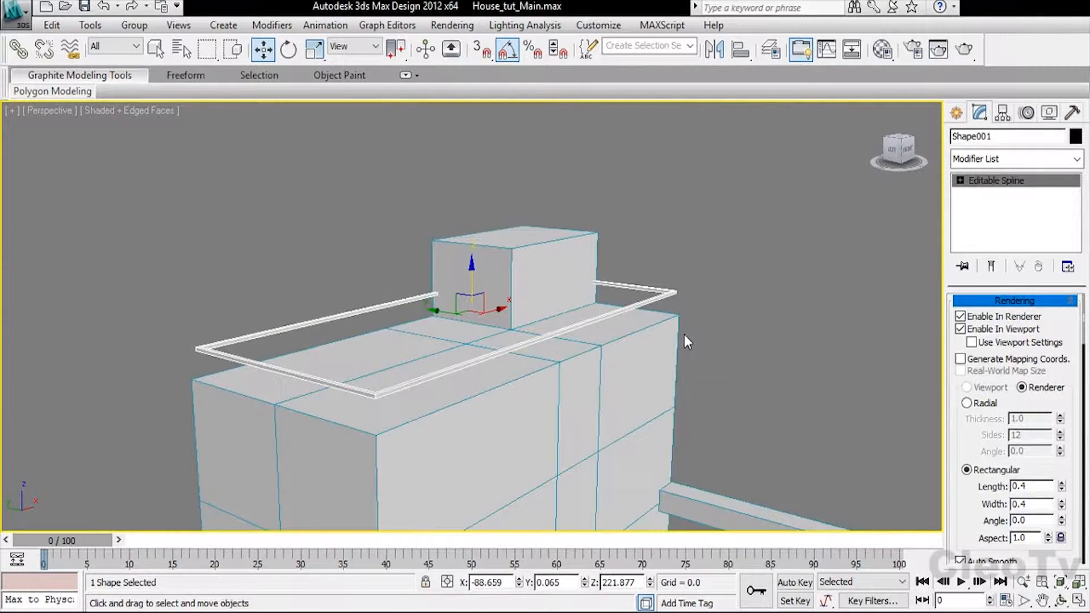
- Deselect the rail and examine the whole model in the front and perspective views, including the legs and the U-shaped side frame
{"action": "left_click", "coordinate": [781, 292]}
{"action": "key", "text": "f"}
{"action": "key", "text": "z"}
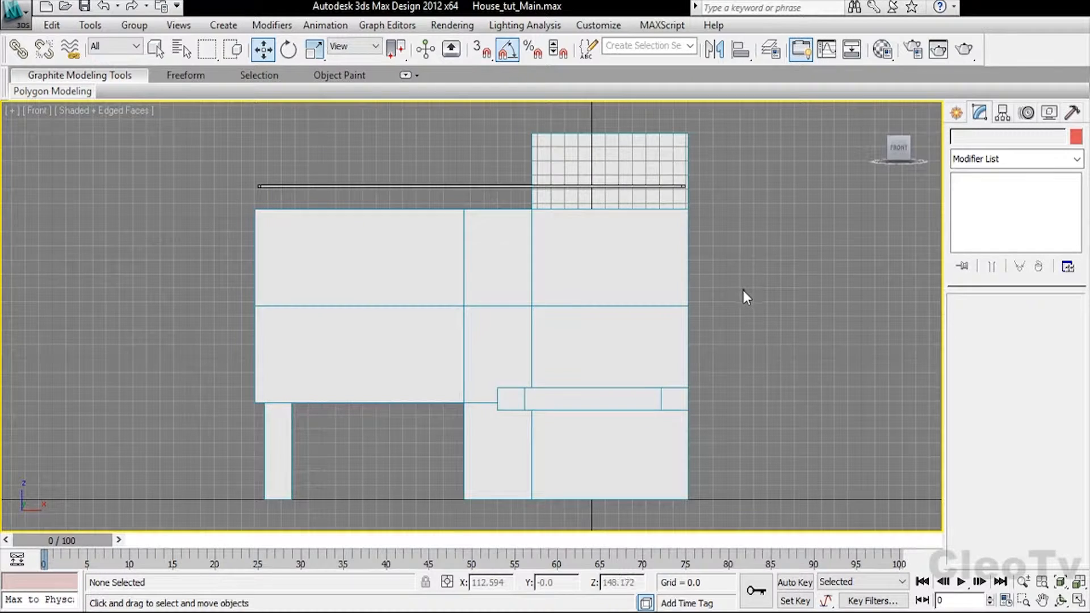
{"action": "scroll", "coordinate": [743, 291], "scroll_direction": "down", "scroll_amount": 3}
{"action": "key", "text": "p"}
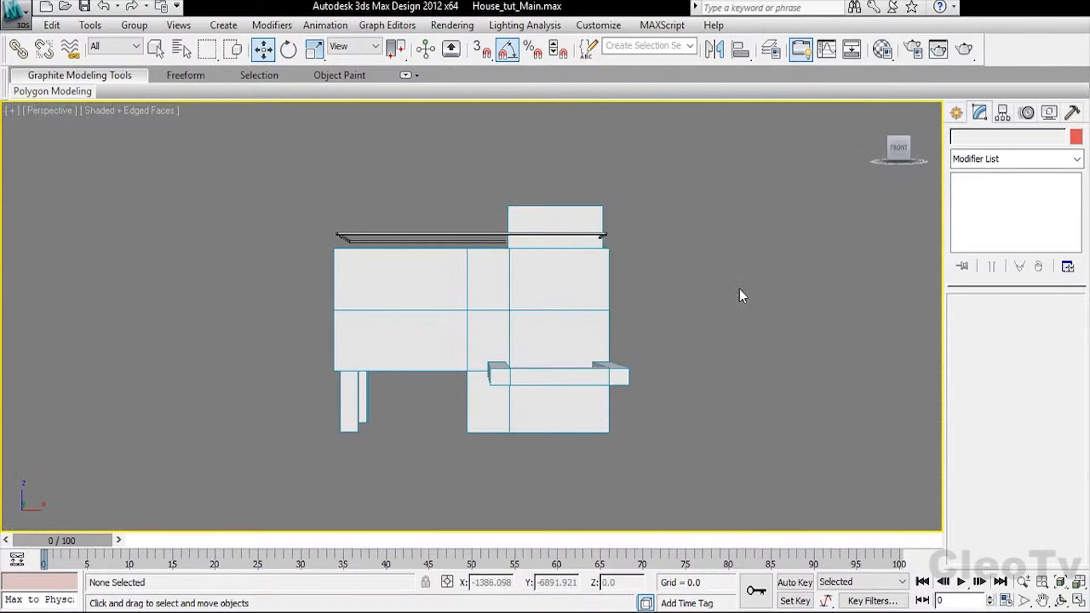
{"action": "middle_click_drag", "start_coordinate": [681, 294], "coordinate": [759, 302], "text": "alt"}
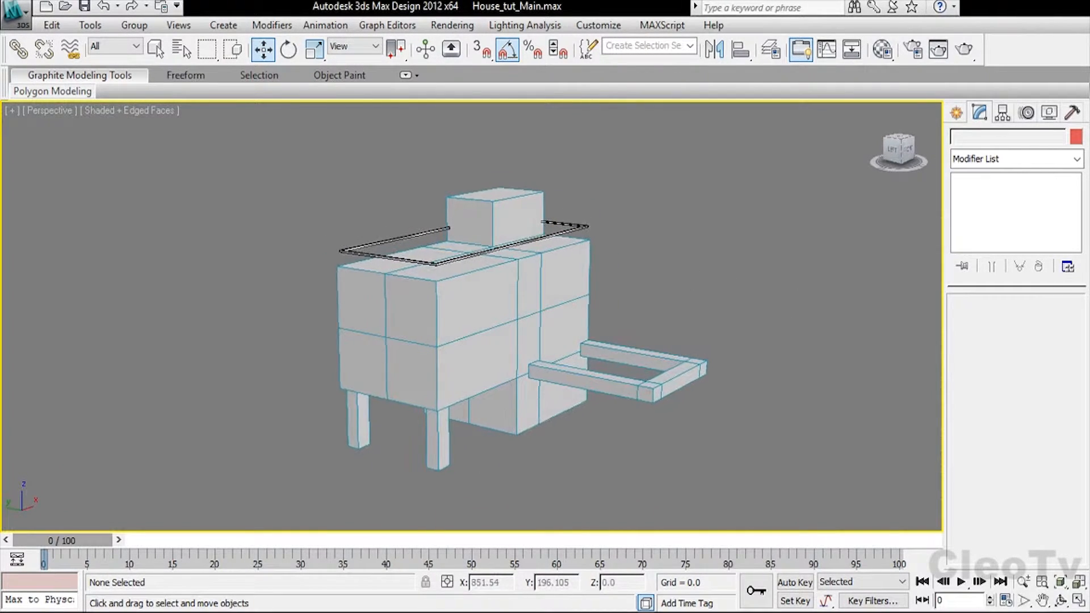
{"action": "scroll", "coordinate": [697, 148], "scroll_direction": "up", "scroll_amount": 5}
{"action": "scroll", "coordinate": [693, 190], "scroll_direction": "up", "scroll_amount": 1}
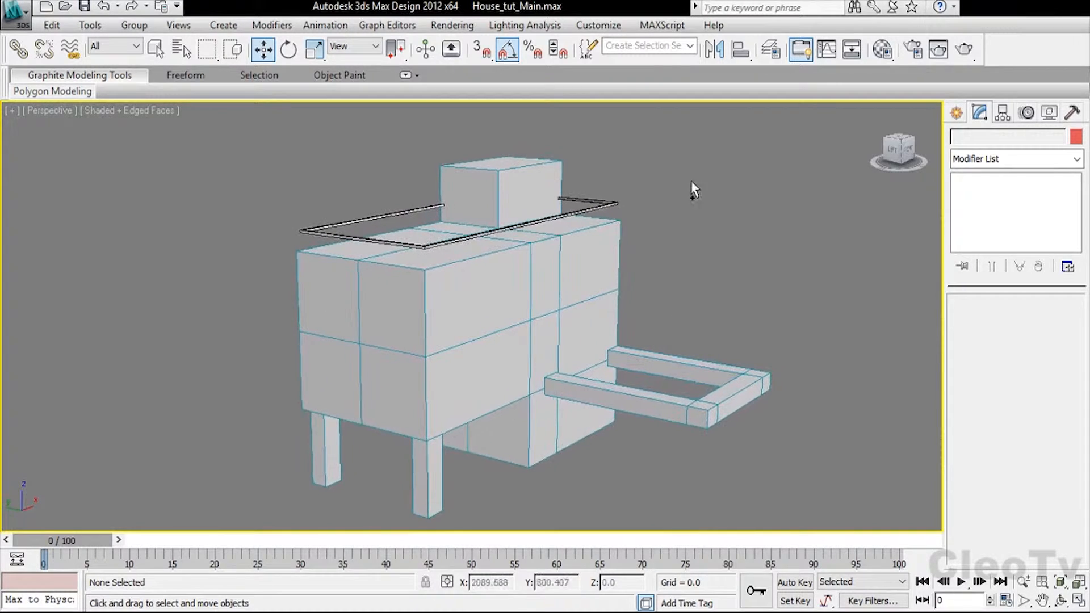
{"action": "middle_click_drag", "start_coordinate": [715, 246], "coordinate": [697, 230], "text": "alt"}
{"action": "scroll", "coordinate": [693, 164], "scroll_direction": "up", "scroll_amount": 5}
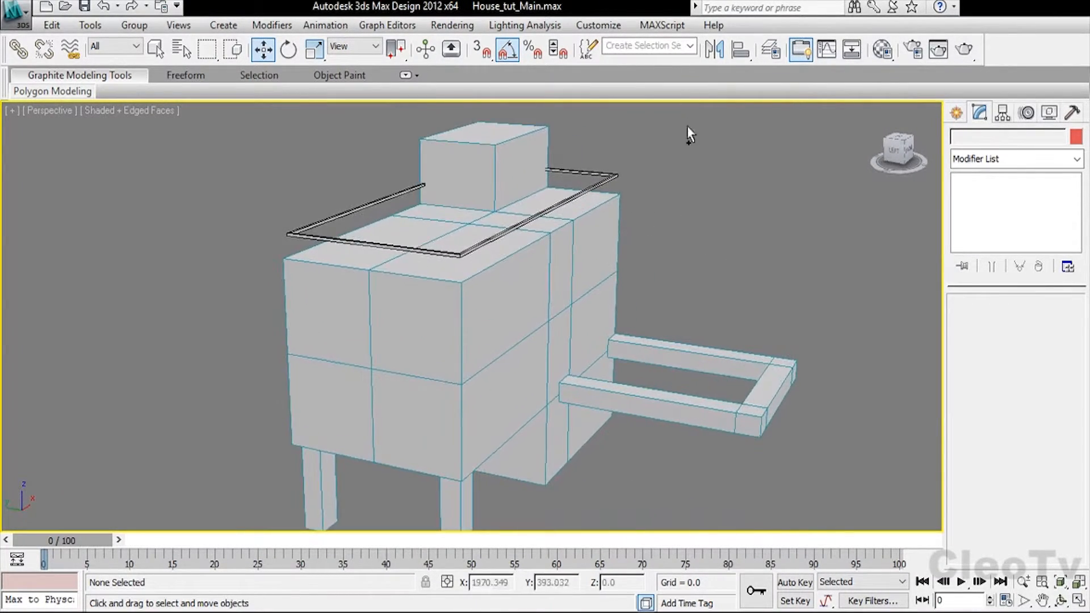
{"action": "scroll", "coordinate": [684, 134], "scroll_direction": "up", "scroll_amount": 2}
{"action": "middle_click_drag", "start_coordinate": [719, 226], "coordinate": [670, 102]}
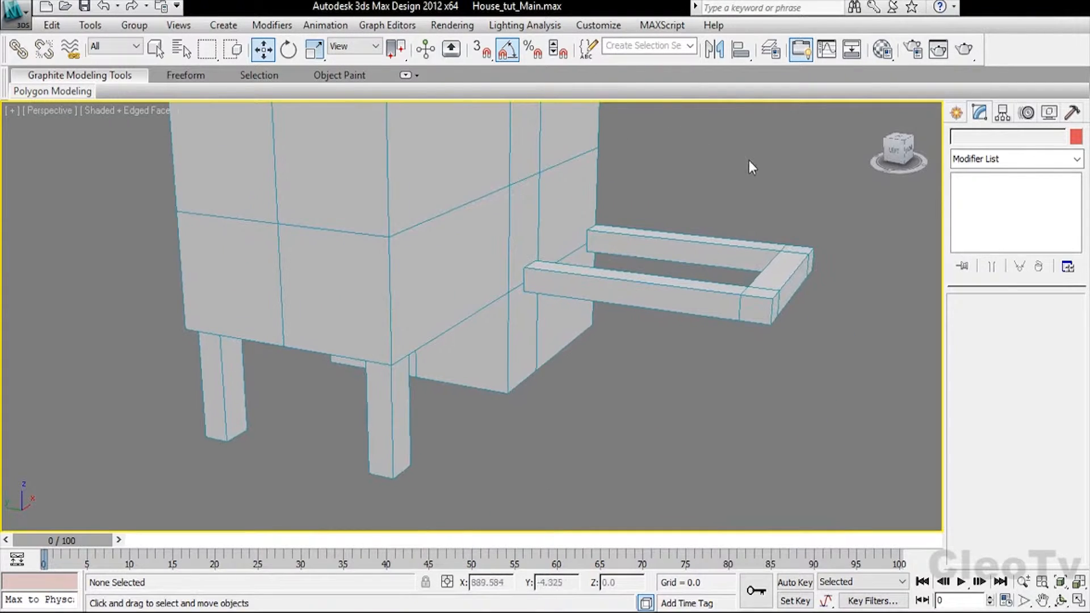
{"action": "middle_click_drag", "start_coordinate": [678, 162], "coordinate": [690, 226], "text": "alt"}
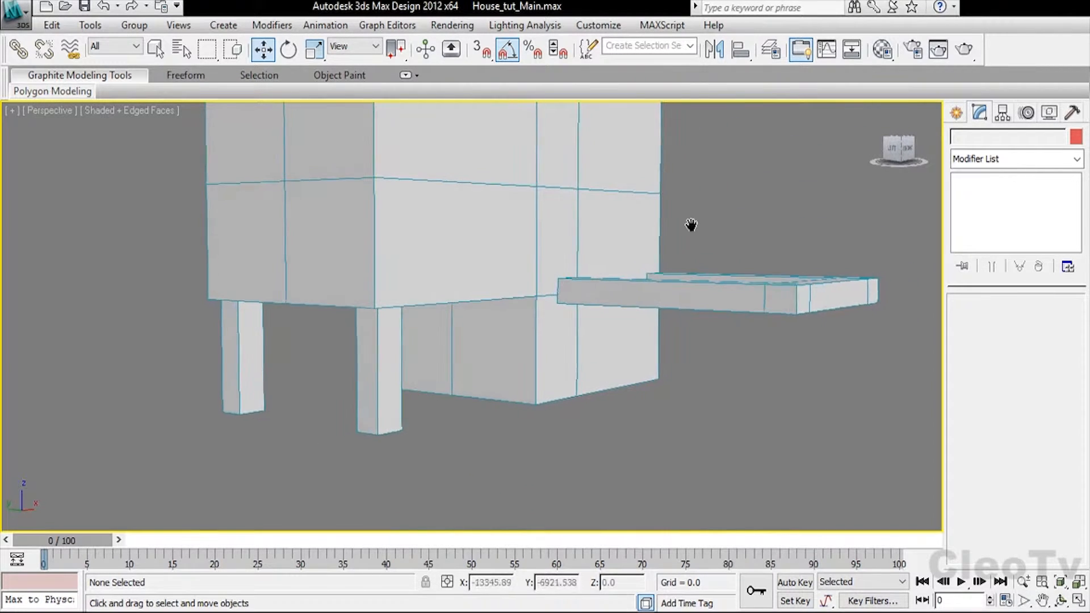
- Select the U-shaped side frame as an element of the box object and raise it to about Z 136.7
{"action": "left_click", "coordinate": [667, 309]}
{"action": "middle_click_drag", "start_coordinate": [667, 309], "coordinate": [683, 276], "text": "alt"}
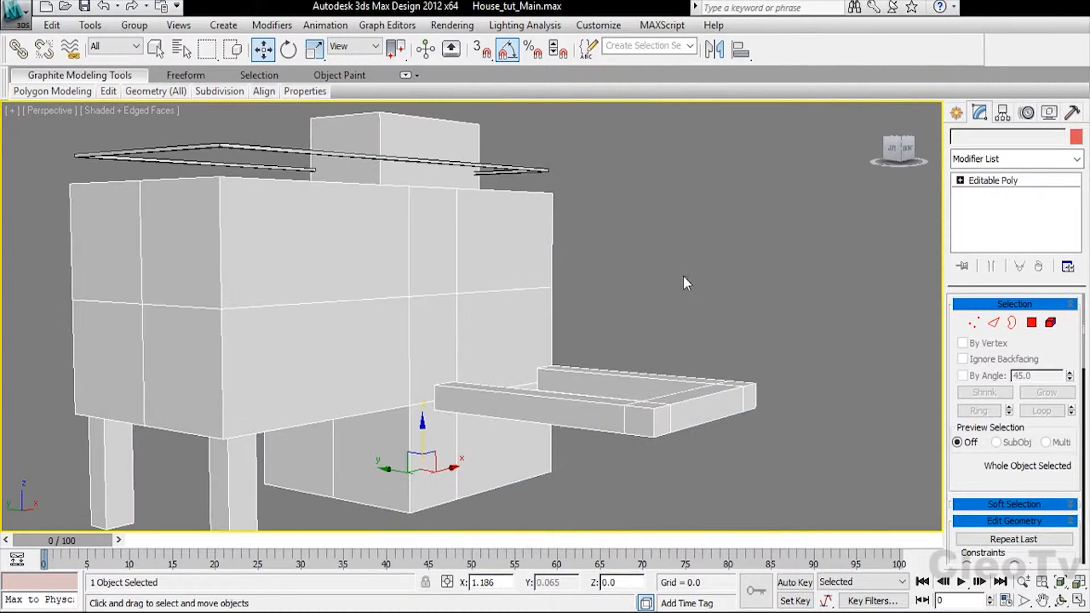
{"action": "key", "text": "5"}
{"action": "left_click", "coordinate": [698, 397]}
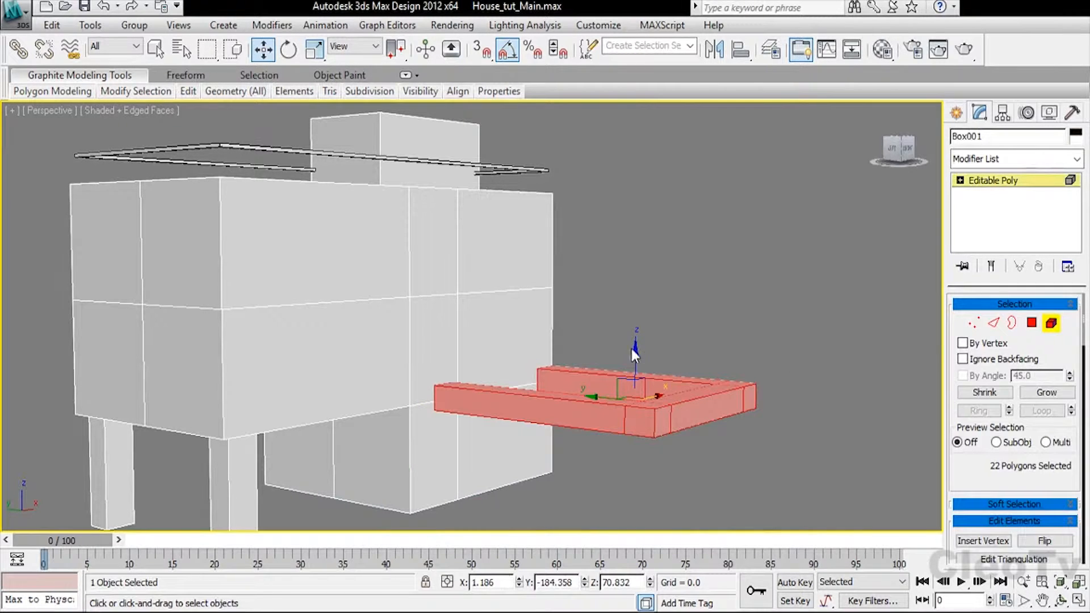
{"action": "left_click_drag", "start_coordinate": [633, 355], "coordinate": [646, 252]}
{"action": "middle_click_drag", "start_coordinate": [614, 233], "coordinate": [656, 230], "text": "alt"}
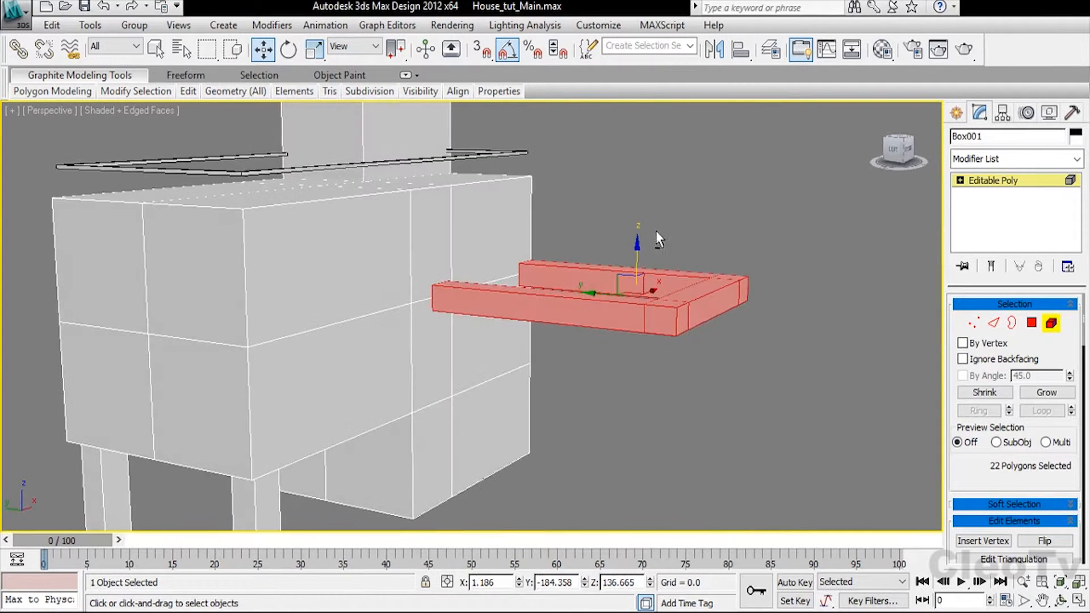
- Select the horizontal edge loop around the main box's mid-height and chamfer it into two parallel loops
{"action": "left_click", "coordinate": [996, 325]}
{"action": "left_click", "coordinate": [392, 307]}
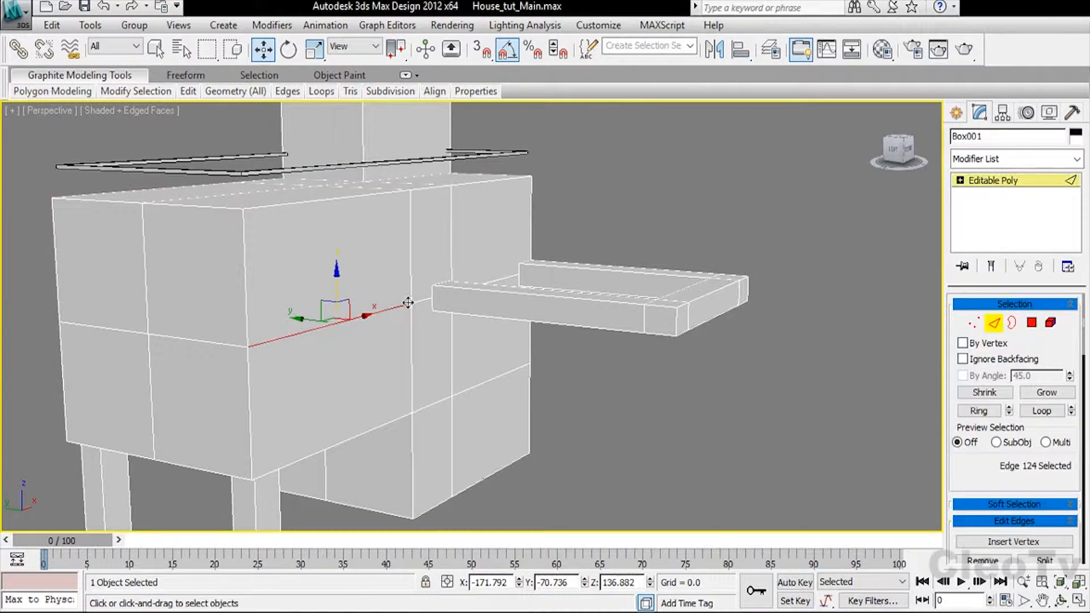
{"action": "left_click", "coordinate": [230, 348], "text": "shift"}
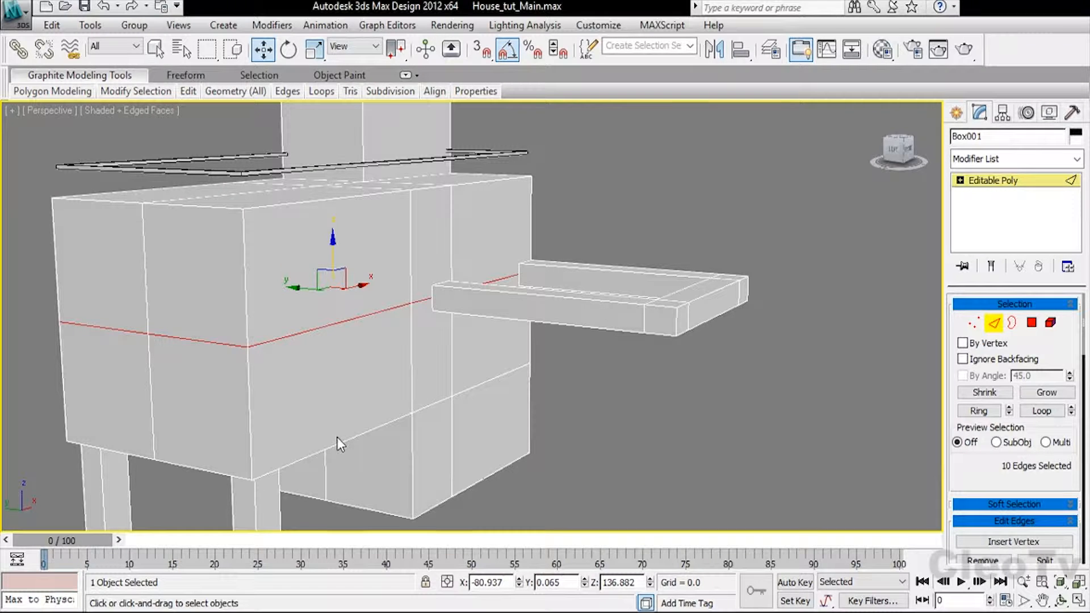
{"action": "key", "text": "ctrl+shift+c"}
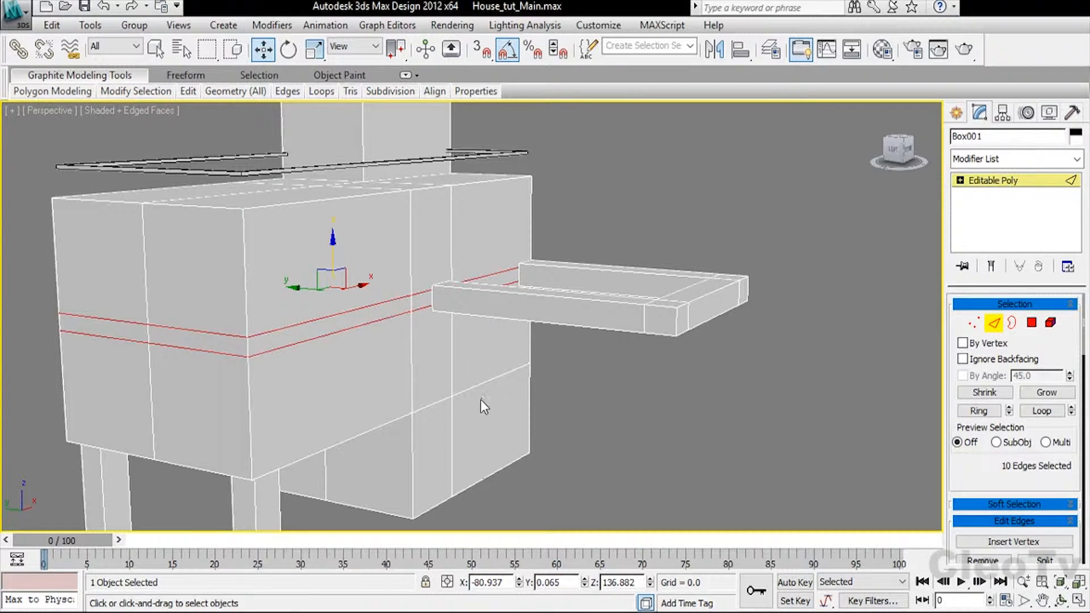
- Connect the ring of vertical edges around the lower block and slide the new loop up close to the block's top
{"action": "left_click", "coordinate": [529, 352]}
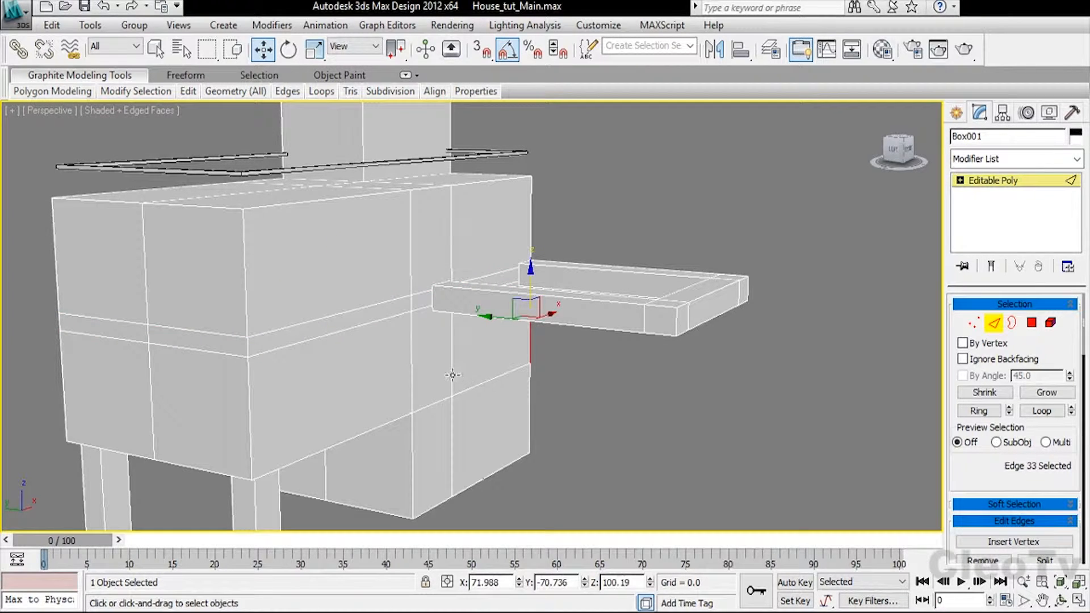
{"action": "left_click", "coordinate": [452, 405]}
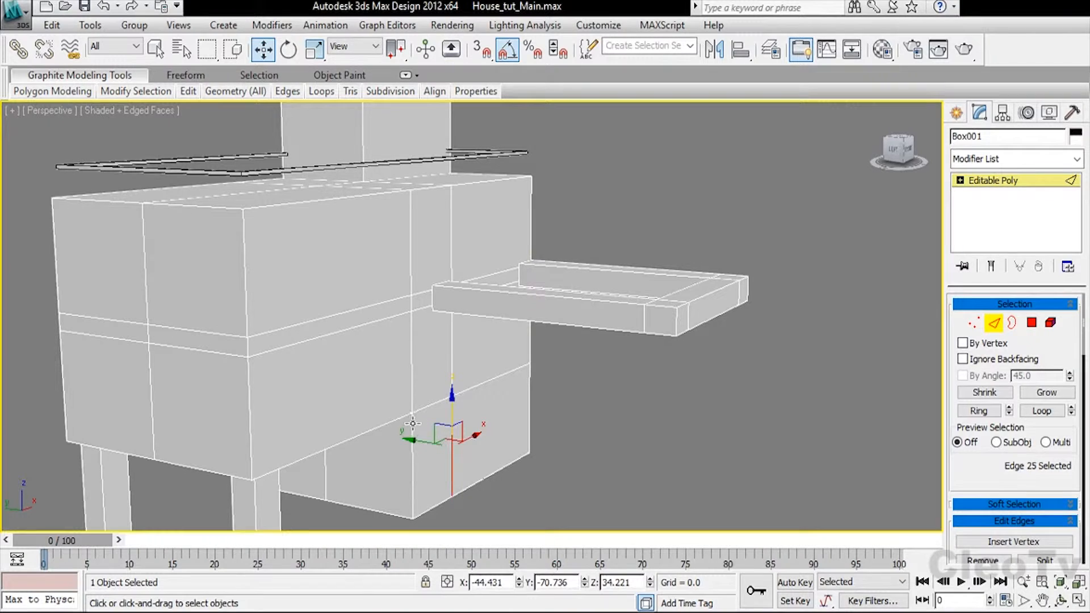
{"action": "key", "text": "alt+r"}
{"action": "key", "text": "ctrl+shift+e"}
{"action": "left_click", "coordinate": [484, 327]}
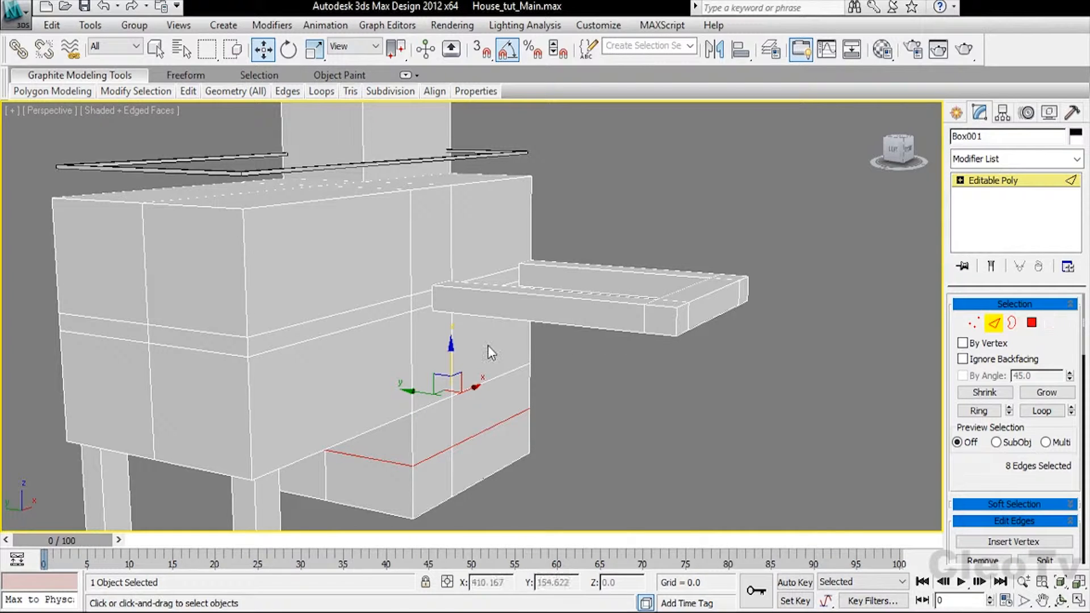
{"action": "left_click_drag", "start_coordinate": [488, 373], "coordinate": [725, 395]}
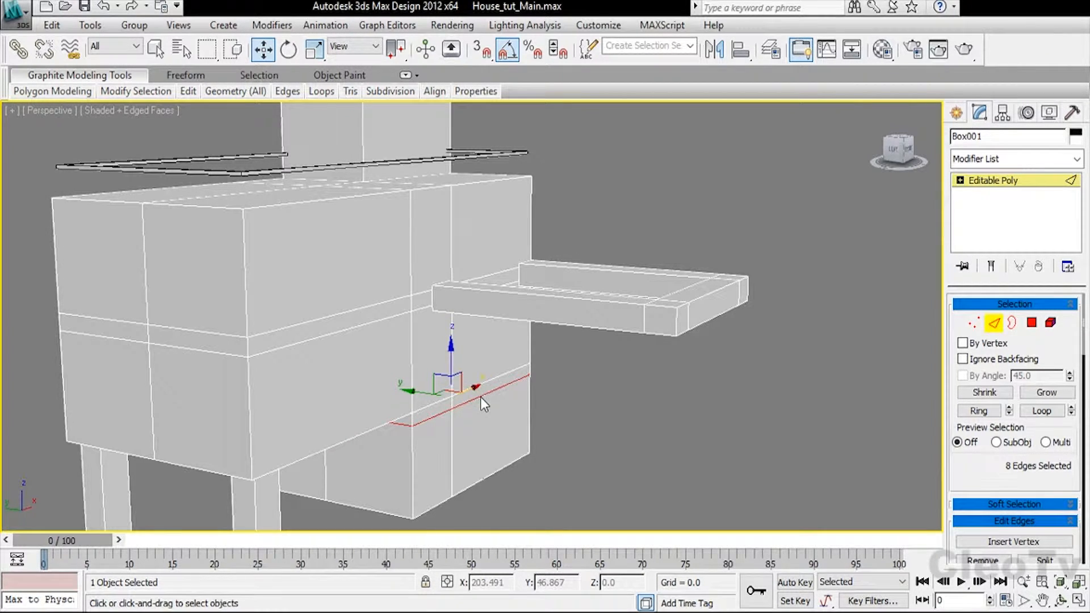
{"action": "left_click_drag", "start_coordinate": [483, 396], "coordinate": [415, 395]}
- Connect the ring of vertical edges in the main box's lower section and slide the new loop down to just above its bottom edge
{"action": "left_click", "coordinate": [413, 397]}
{"action": "left_click", "coordinate": [450, 384], "text": "shift"}
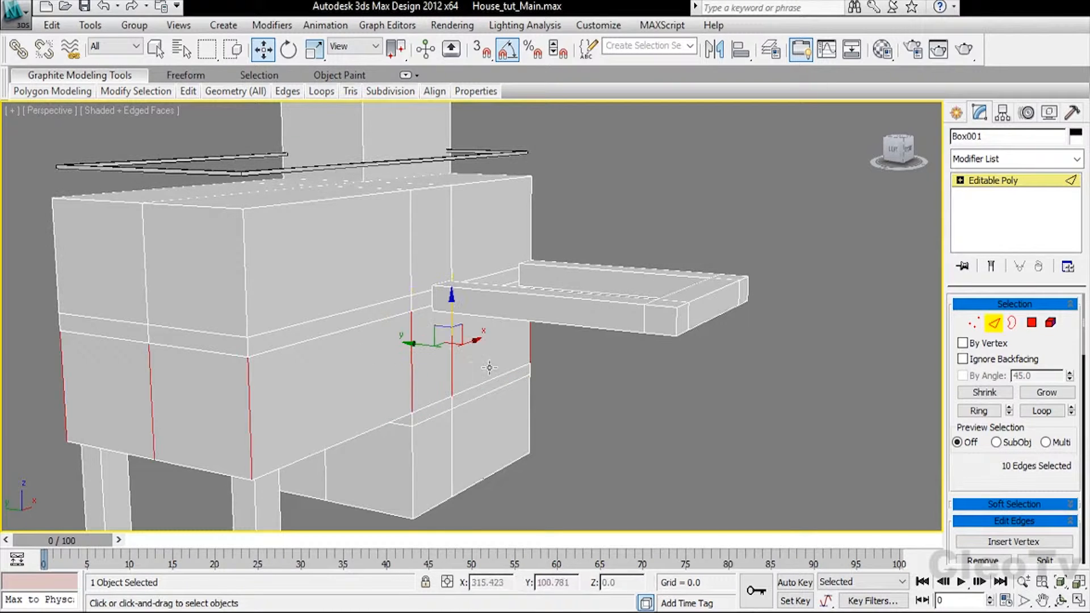
{"action": "left_click", "coordinate": [416, 413]}
{"action": "right_click", "coordinate": [485, 351]}
{"action": "key", "text": "ctrl+z"}
{"action": "key", "text": "ctrl+z"}
{"action": "key", "text": "ctrl+z"}
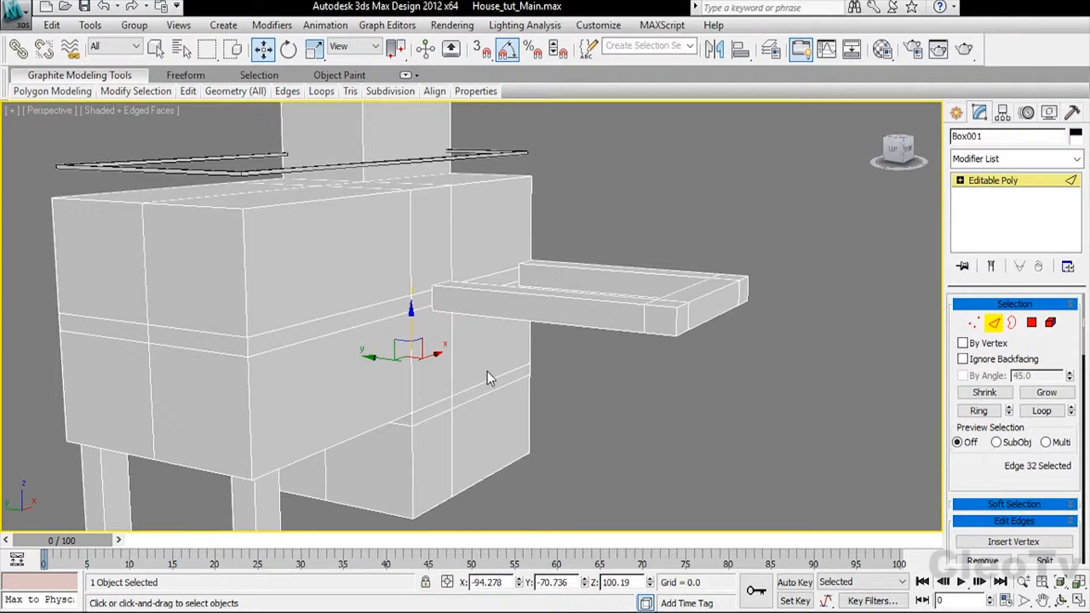
{"action": "key", "text": "ctrl+y"}
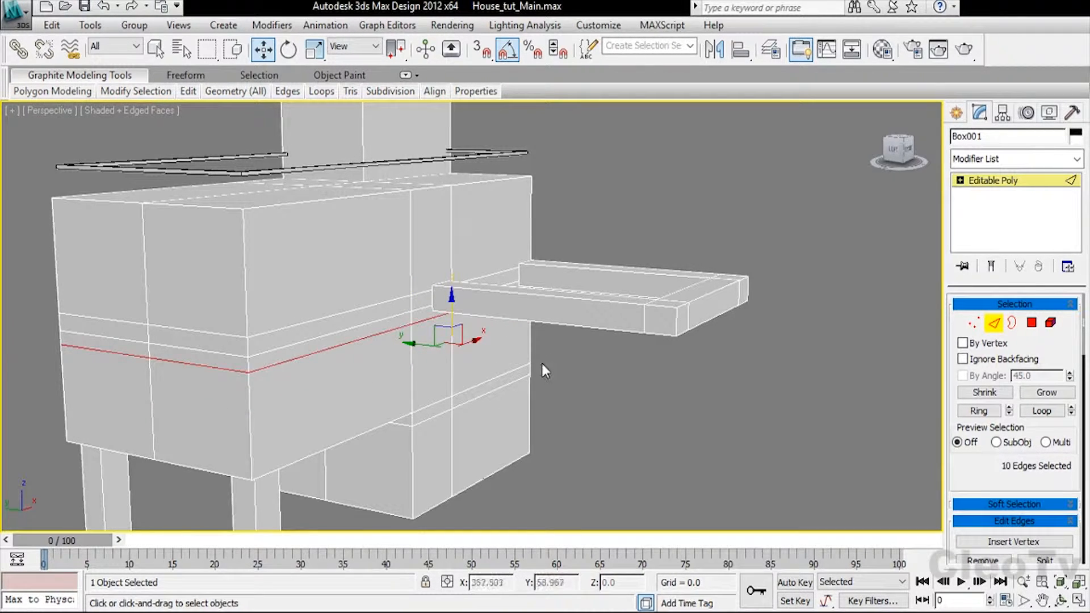
{"action": "key", "text": "ctrl+y"}
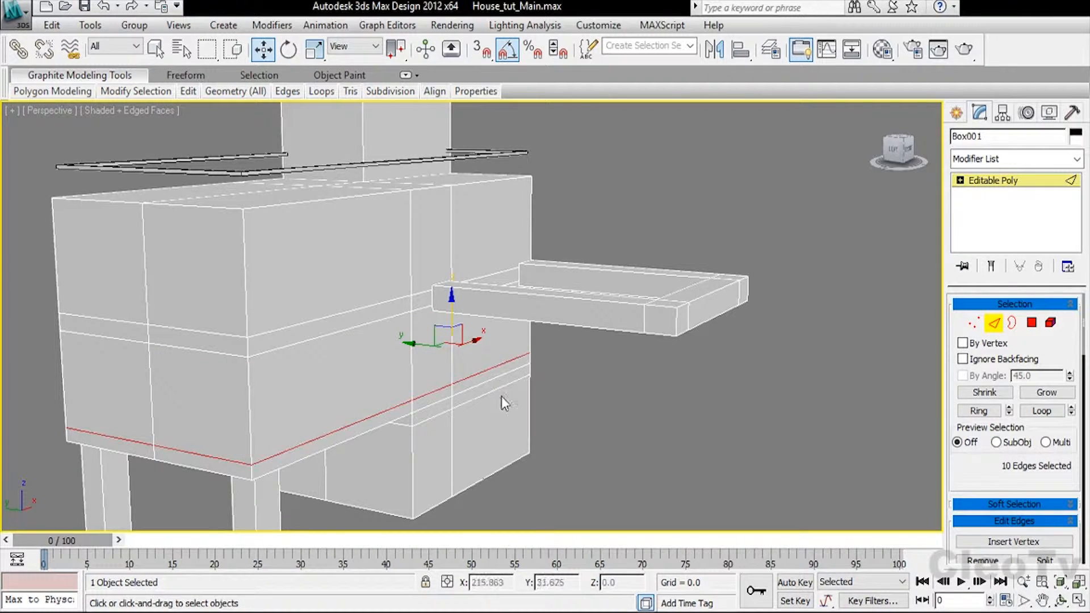
{"action": "middle_click_drag", "start_coordinate": [618, 352], "coordinate": [496, 384], "text": "alt"}
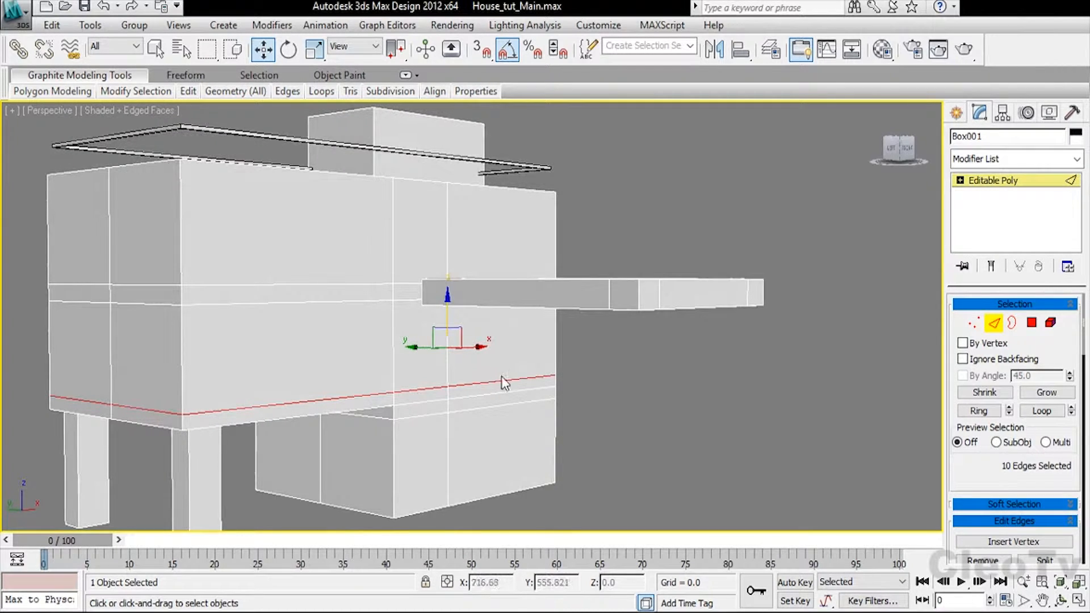
{"action": "left_click_drag", "start_coordinate": [496, 373], "coordinate": [472, 369]}
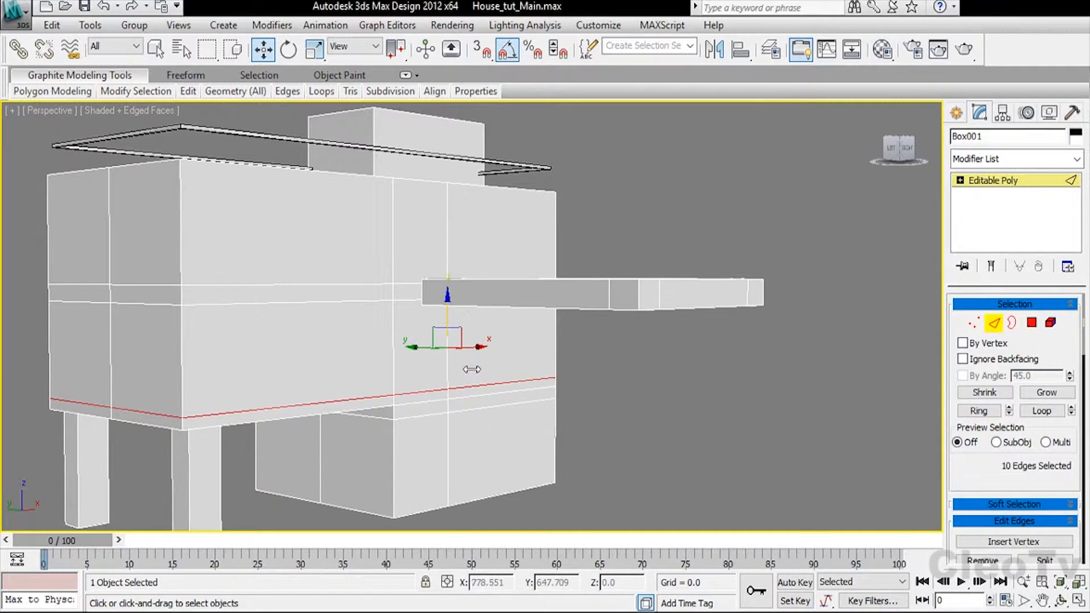
{"action": "right_click", "coordinate": [481, 400]}
- Select the edge loop near the top of the lower block and move it slightly up, to about Z 61.5
{"action": "double_click", "coordinate": [449, 414]}
{"action": "left_click_drag", "start_coordinate": [401, 365], "coordinate": [402, 359]}
{"action": "middle_click_drag", "start_coordinate": [581, 341], "coordinate": [537, 366], "text": "alt"}
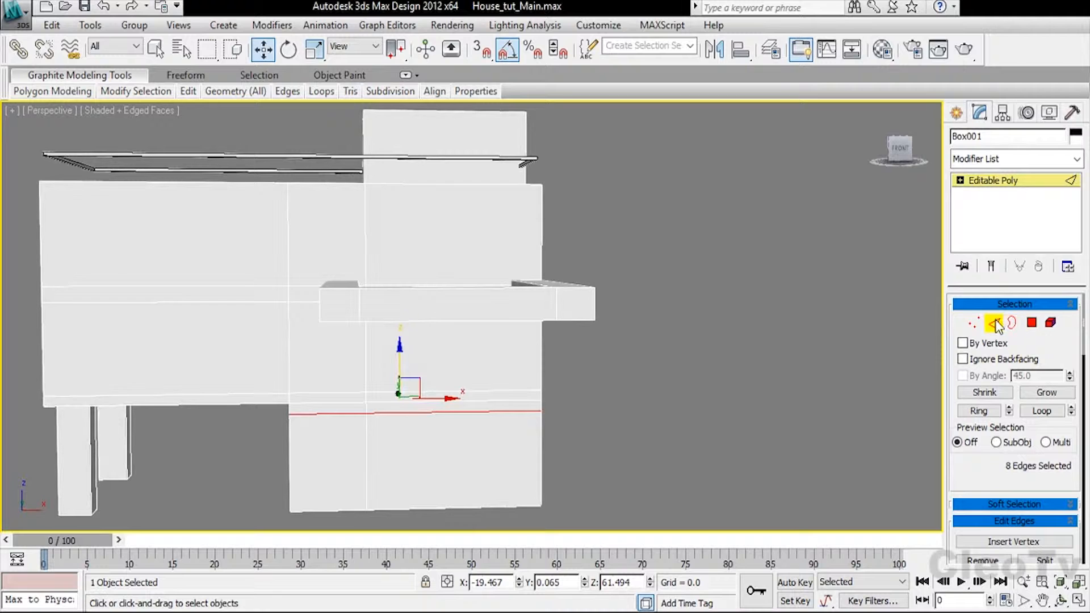
- Select the full loops of narrow polygons along the main box's bottom edge and around the lower block's top
{"action": "left_click", "coordinate": [1031, 322]}
{"action": "left_click", "coordinate": [500, 395]}
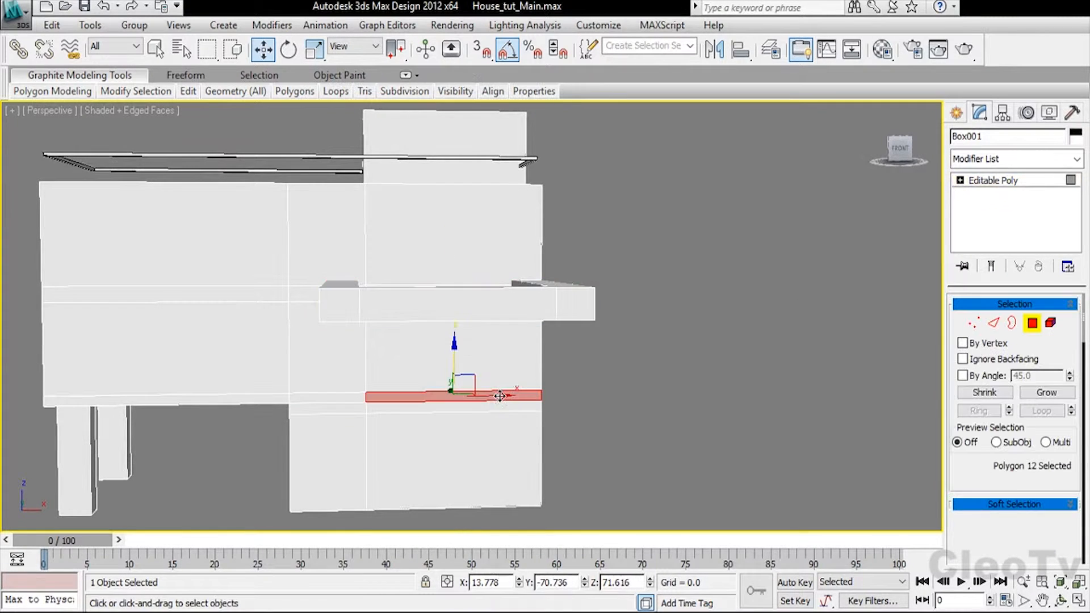
{"action": "left_click", "coordinate": [350, 399], "text": "shift"}
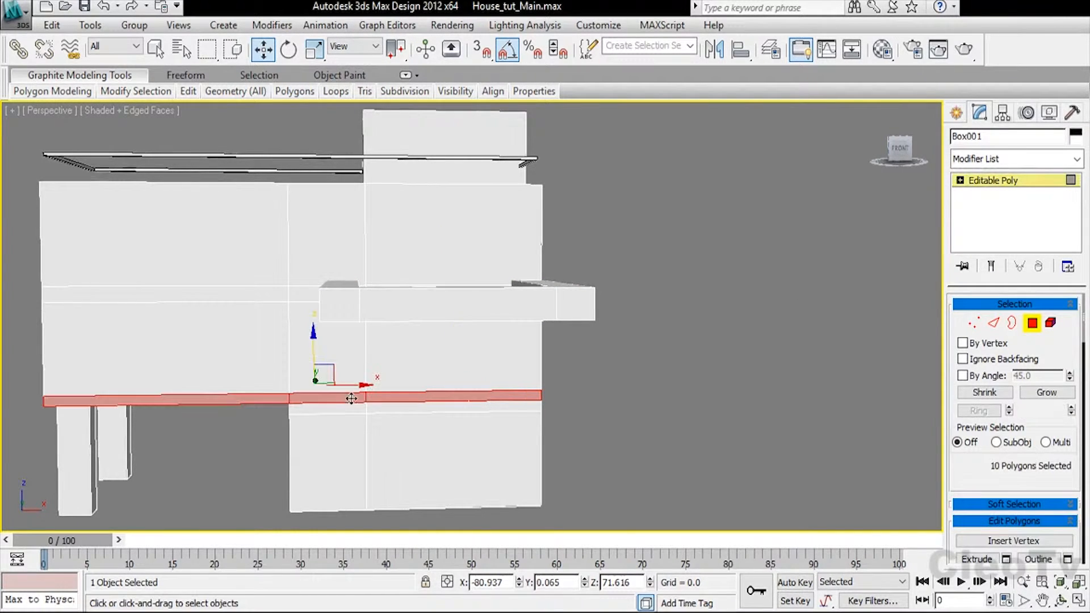
{"action": "left_click", "coordinate": [399, 409], "text": "ctrl"}
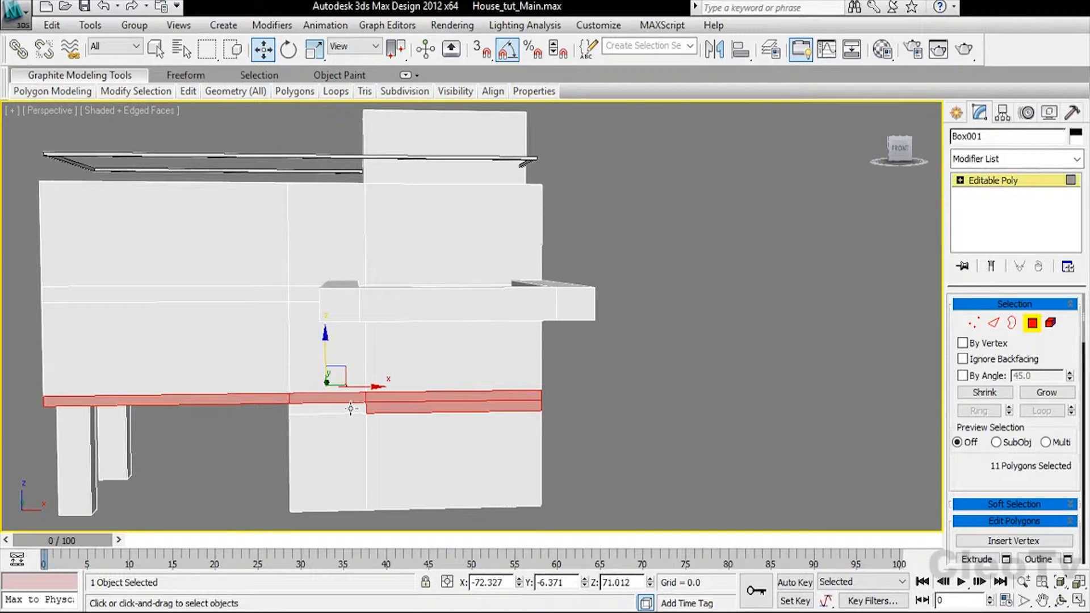
{"action": "left_click", "coordinate": [350, 408], "text": "shift"}
{"action": "middle_click_drag", "start_coordinate": [356, 382], "coordinate": [467, 331], "text": "alt"}
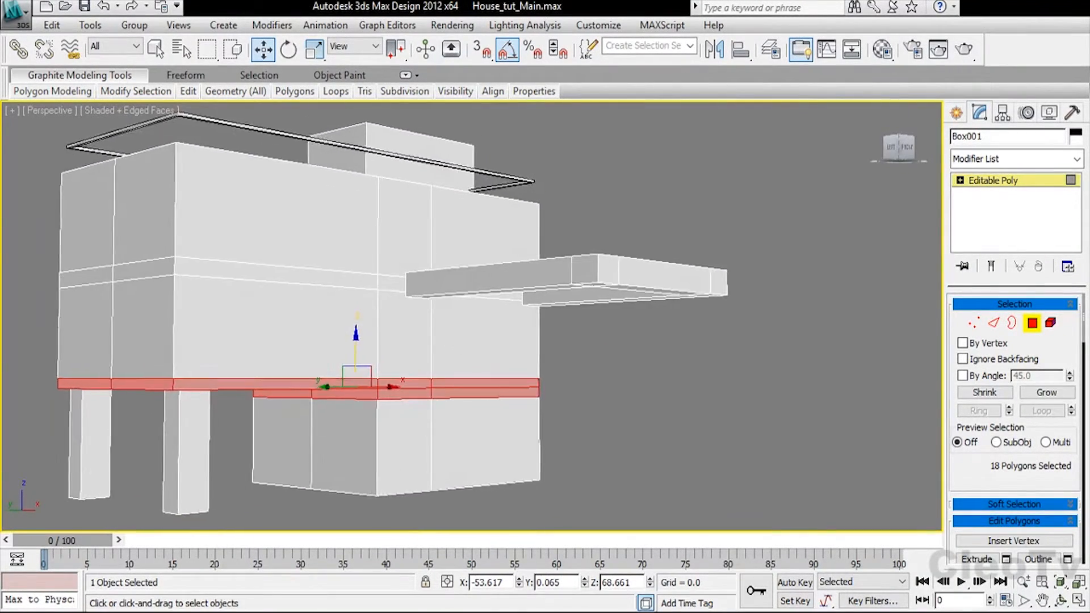
- Select the edge loop just above the main box's bottom edge and chamfer it into two very close loops
{"action": "scroll", "coordinate": [467, 330], "scroll_direction": "up", "scroll_amount": 2}
{"action": "scroll", "coordinate": [499, 325], "scroll_direction": "up", "scroll_amount": 2}
{"action": "middle_click_drag", "start_coordinate": [530, 369], "coordinate": [454, 306]}
{"action": "scroll", "coordinate": [454, 306], "scroll_direction": "up", "scroll_amount": 6}
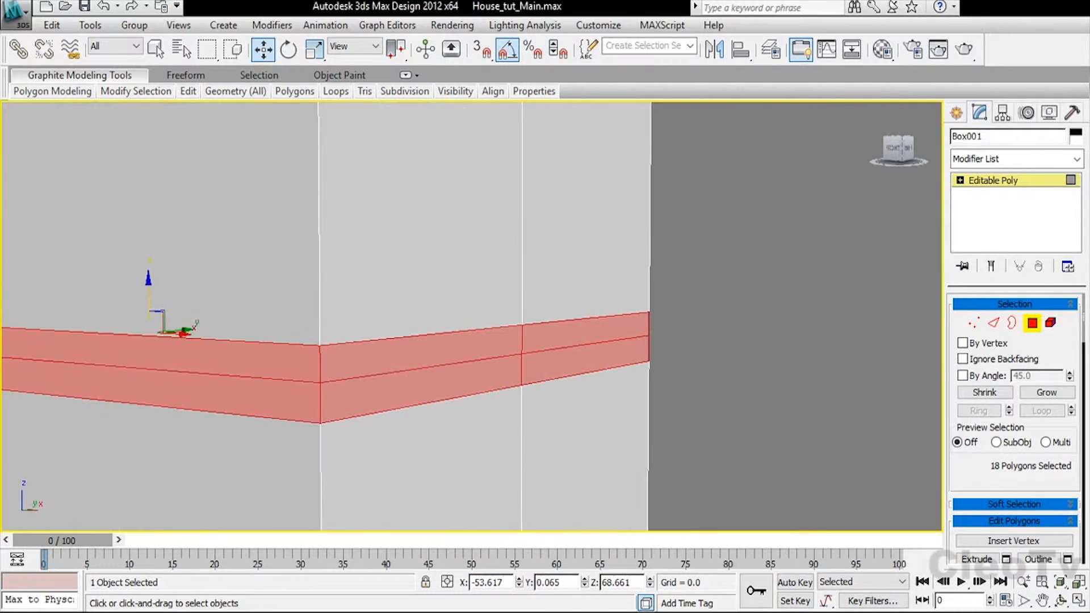
{"action": "scroll", "coordinate": [507, 318], "scroll_direction": "down", "scroll_amount": 1}
{"action": "middle_click_drag", "start_coordinate": [521, 326], "coordinate": [497, 310], "text": "alt"}
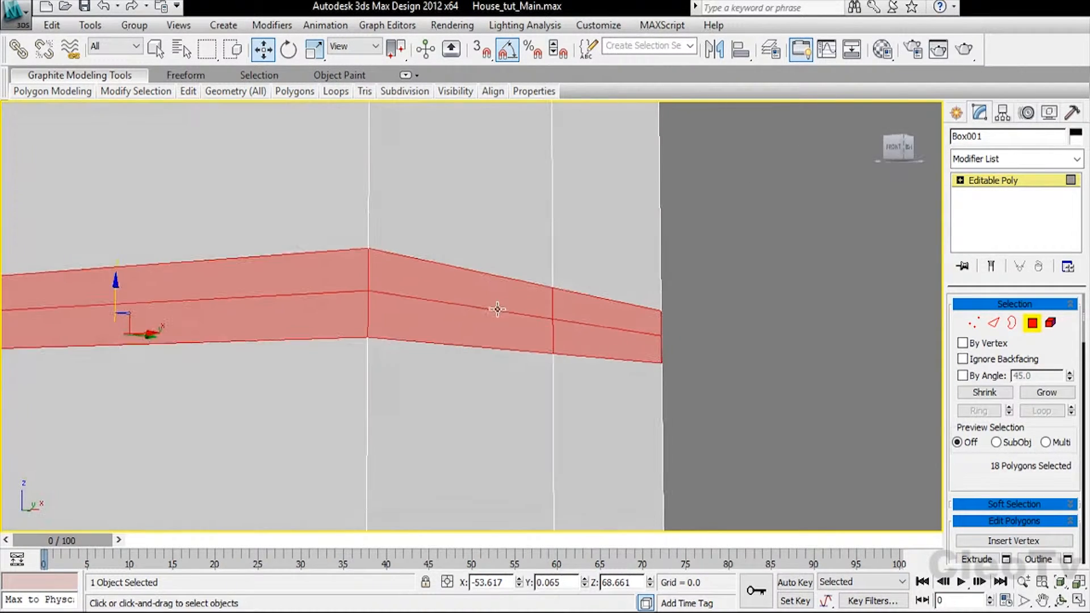
{"action": "key", "text": "2"}
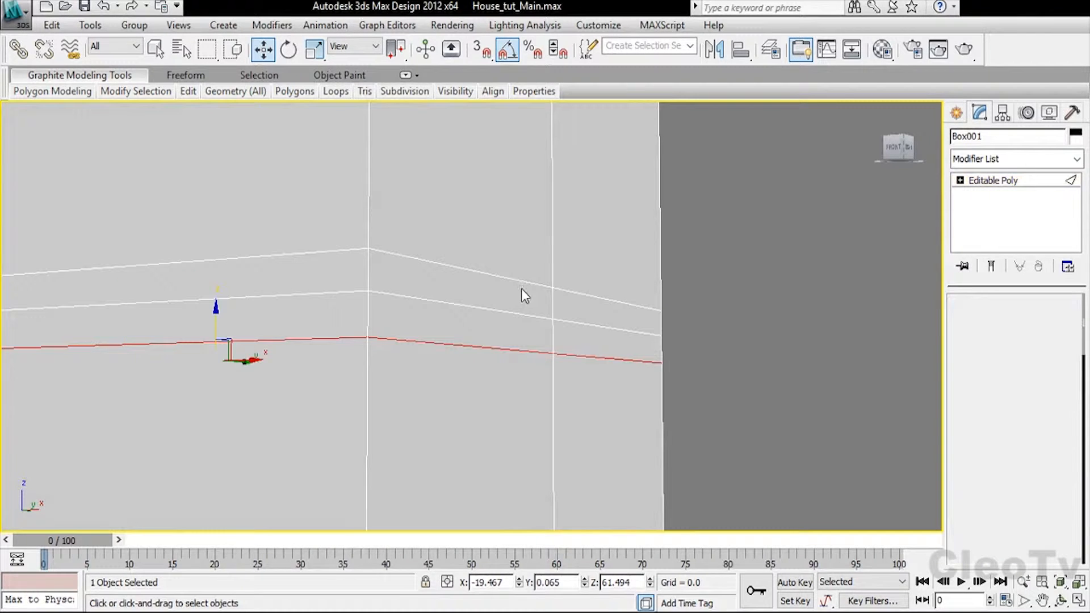
{"action": "left_click", "coordinate": [528, 282]}
{"action": "double_click", "coordinate": [573, 291]}
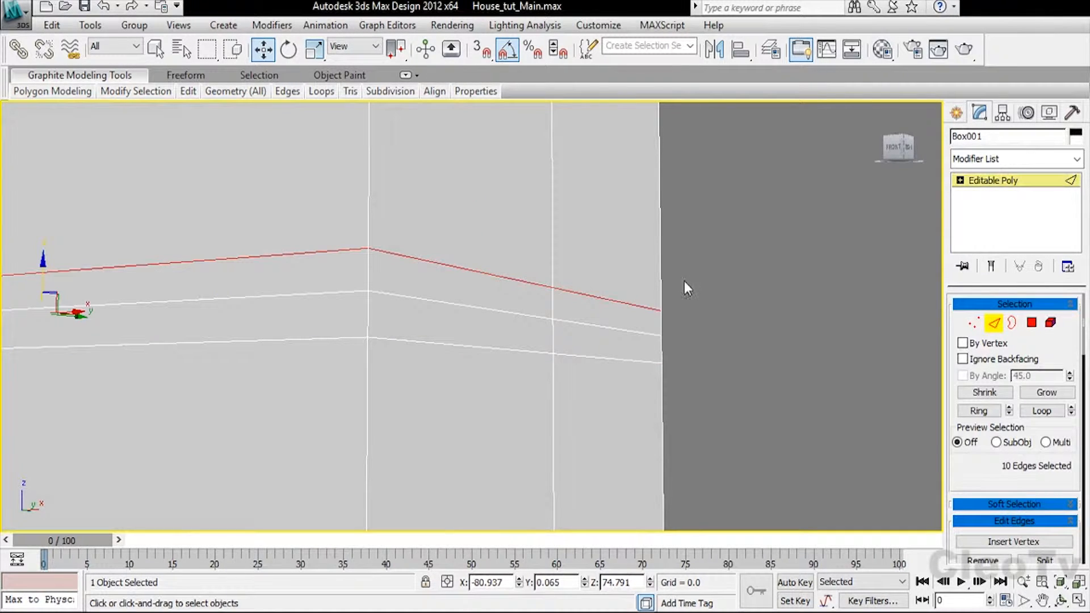
{"action": "key", "text": "ctrl+shift+c"}
{"action": "key", "text": "ctrl+z"}
{"action": "key", "text": "ctrl+shift+c"}
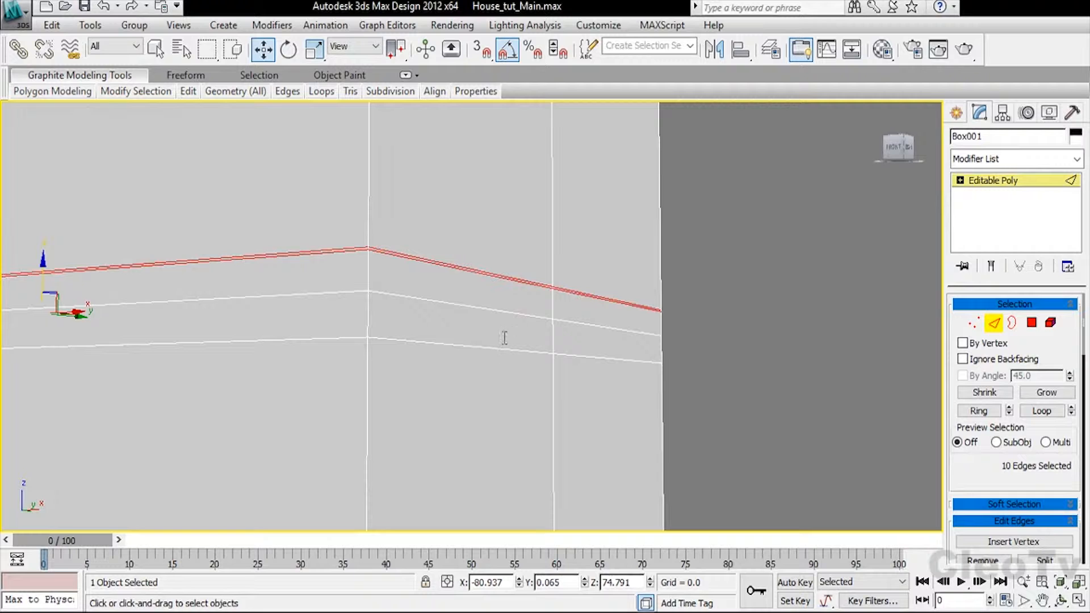
- Select the edge loop near the top of the lower block and chamfer it by the same small amount, then clear the selection
{"action": "left_click", "coordinate": [570, 352]}
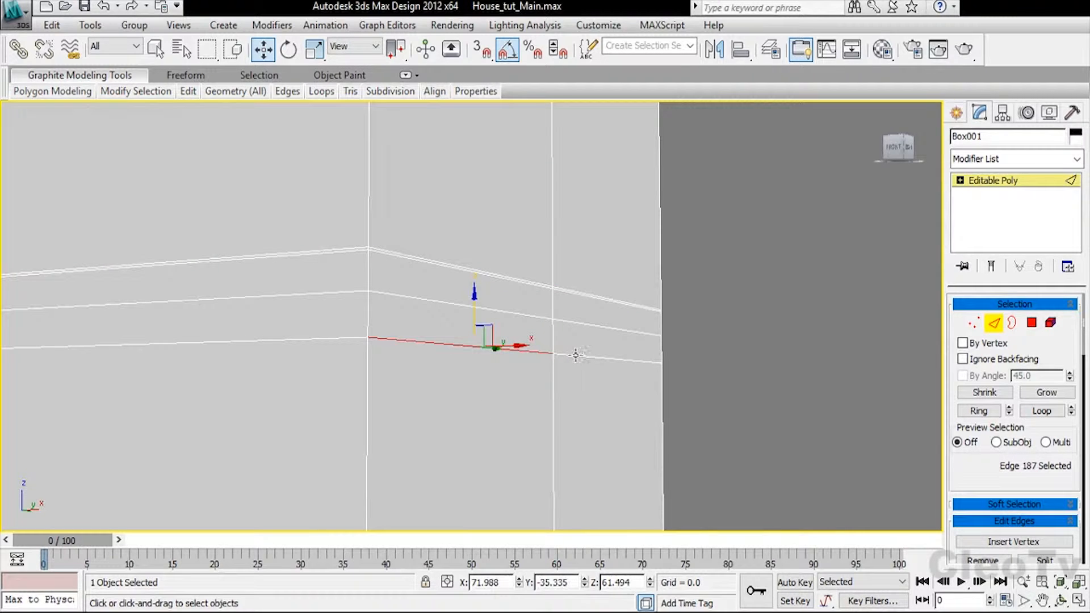
{"action": "double_click", "coordinate": [607, 355]}
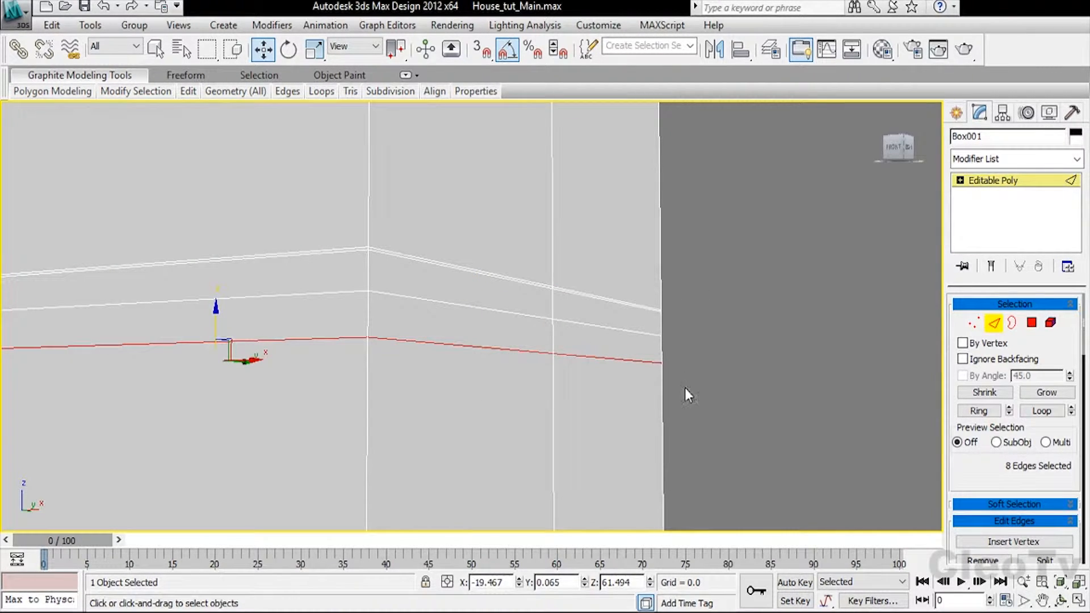
{"action": "key", "text": "q"}
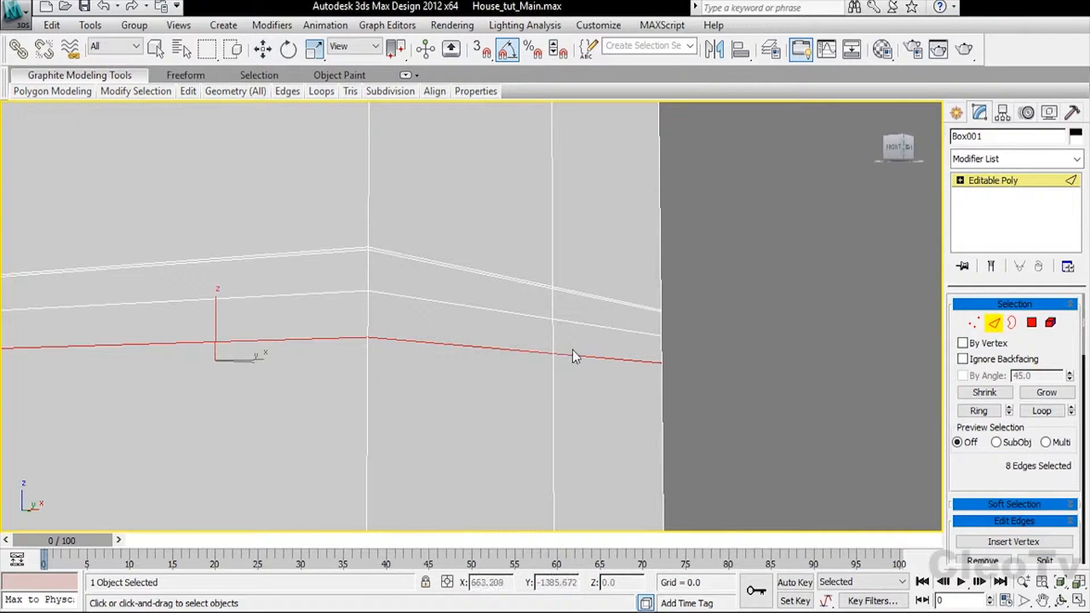
{"action": "key", "text": "w"}
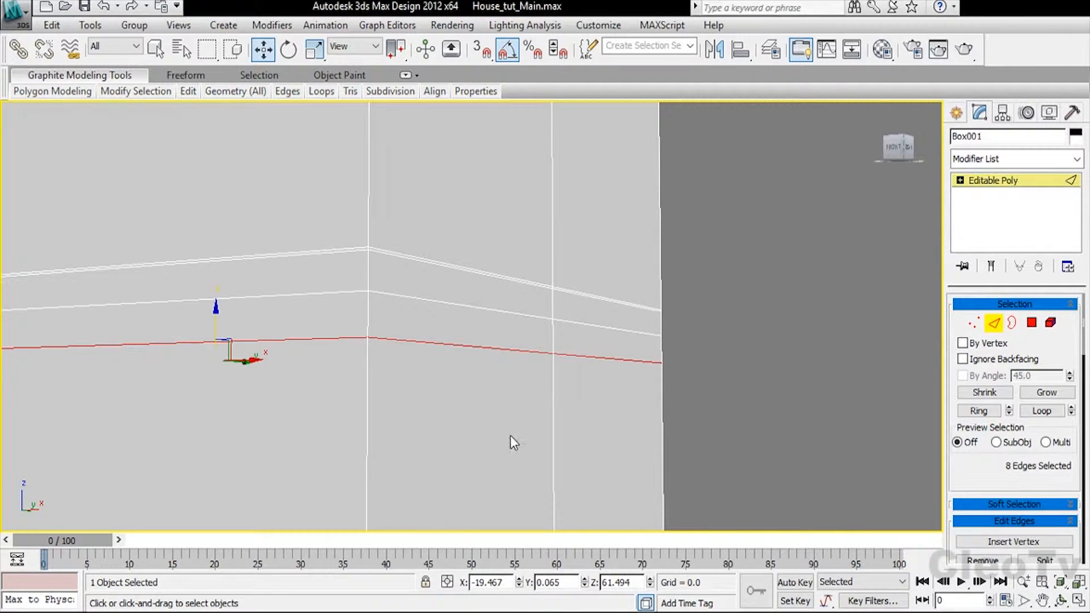
{"action": "key", "text": "semicolon"}
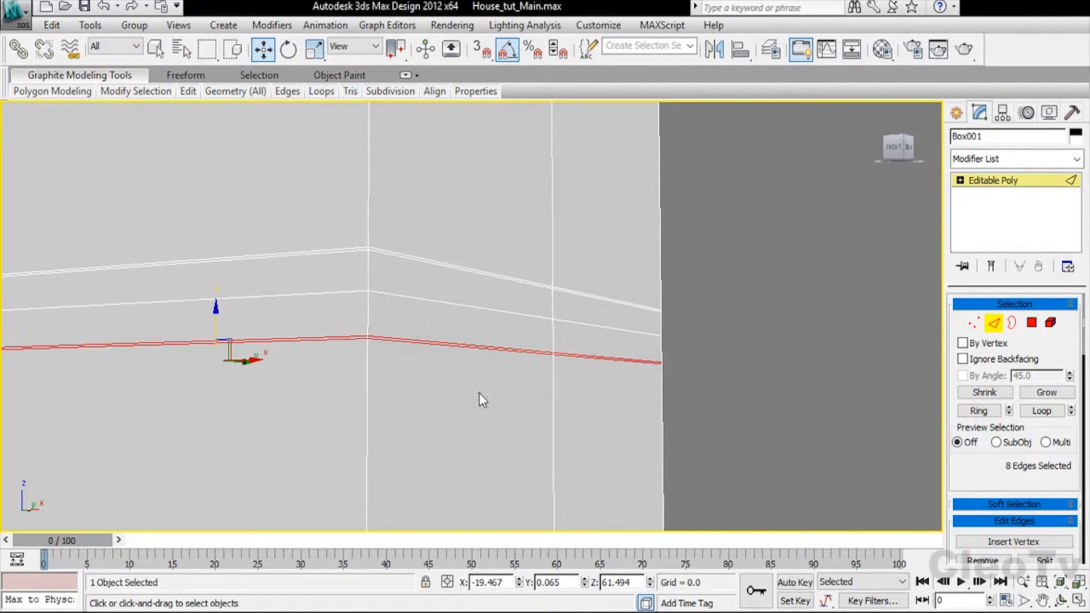
{"action": "left_click", "coordinate": [732, 285]}
- Select the upper edge loop of the main box's middle band and chamfer it into two very close loops
{"action": "middle_click_drag", "start_coordinate": [630, 233], "coordinate": [570, 304]}
{"action": "left_click", "coordinate": [570, 296]}
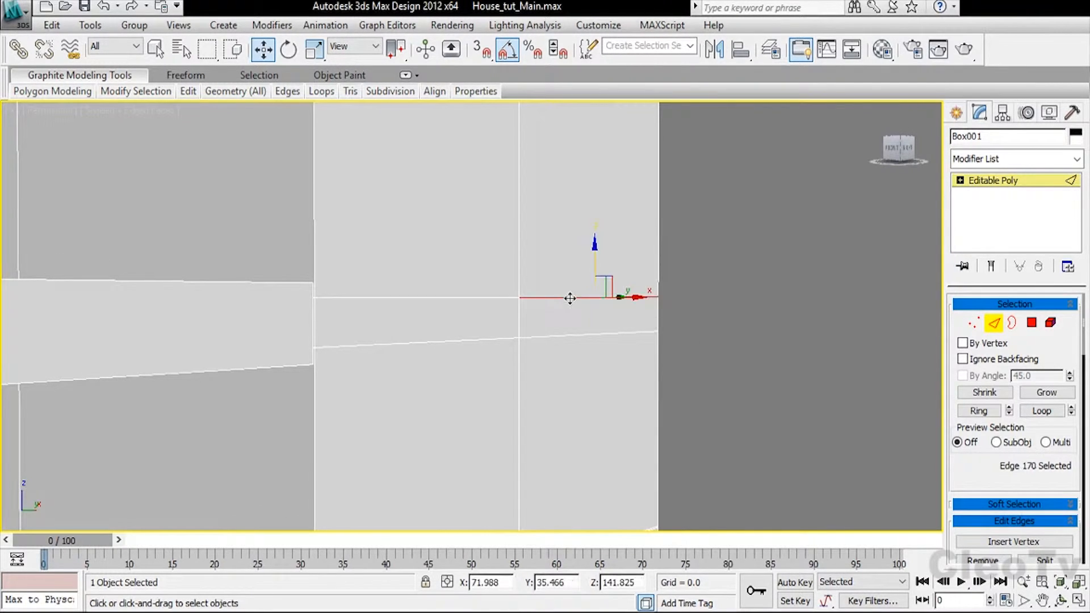
{"action": "double_click", "coordinate": [505, 298]}
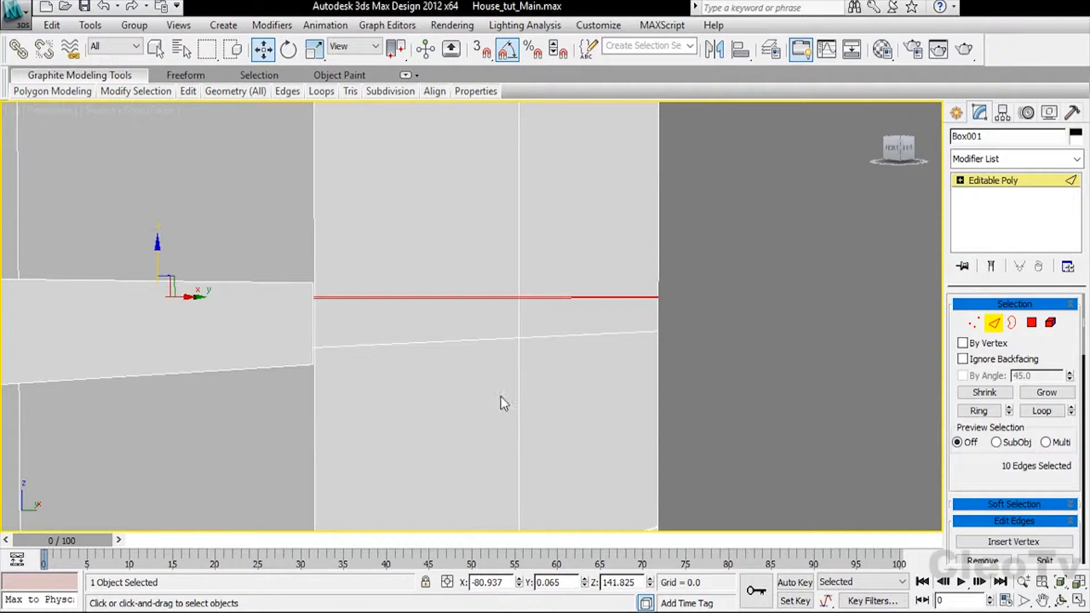
{"action": "left_click", "coordinate": [707, 324]}
- Select the lower edge loop of the main box's middle band and move it slightly down
{"action": "middle_click_drag", "start_coordinate": [707, 324], "coordinate": [494, 333], "text": "alt"}
{"action": "left_click", "coordinate": [502, 334]}
{"action": "double_click", "coordinate": [547, 334]}
{"action": "left_click_drag", "start_coordinate": [263, 291], "coordinate": [267, 305]}
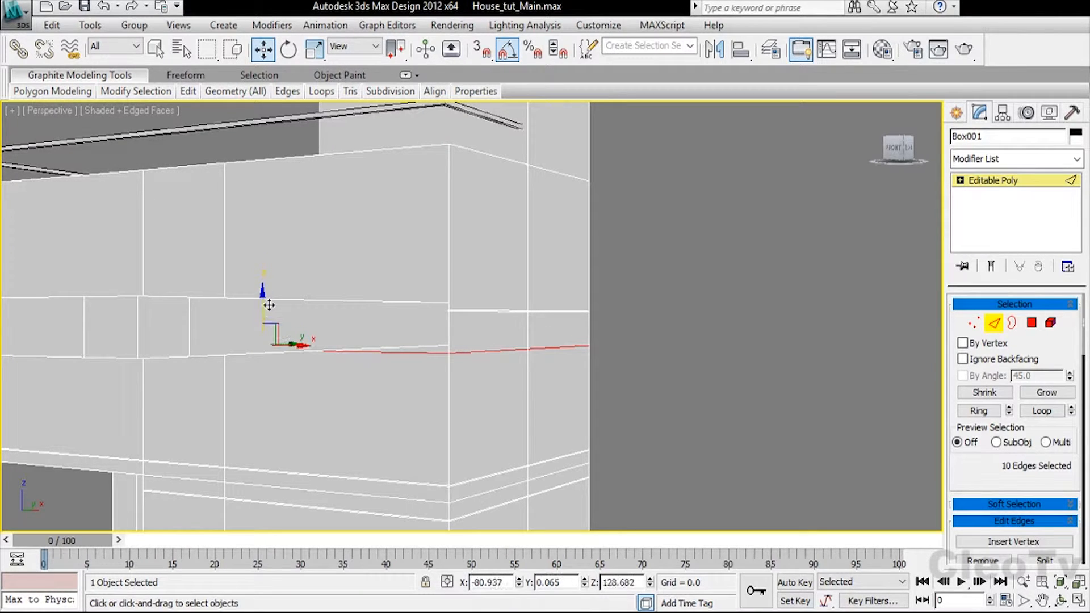
- Add the doubled upper loops of the middle band to the selected lower loop and move them all slightly up
{"action": "left_click", "coordinate": [554, 313], "text": "ctrl"}
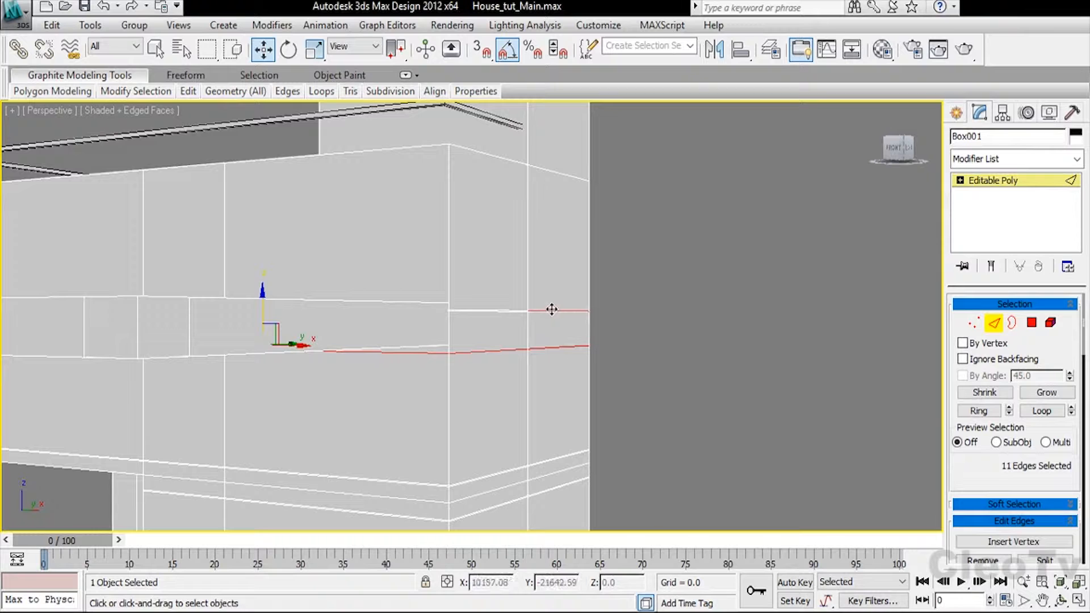
{"action": "double_click", "coordinate": [519, 312], "text": "ctrl"}
{"action": "double_click", "coordinate": [519, 310], "text": "ctrl"}
{"action": "middle_click_drag", "start_coordinate": [531, 316], "coordinate": [547, 233], "text": "alt"}
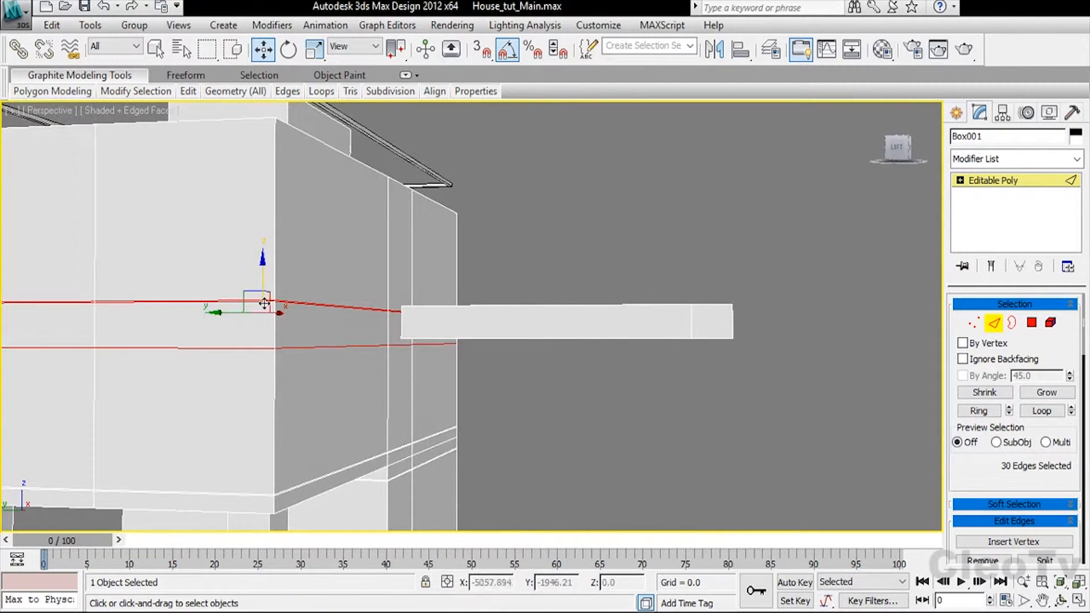
{"action": "left_click_drag", "start_coordinate": [262, 280], "coordinate": [270, 271]}
- Select only the lower edge loop of the middle band and chamfer it into two very close loops
{"action": "left_click", "coordinate": [495, 374]}
{"action": "left_click", "coordinate": [354, 339]}
{"action": "double_click", "coordinate": [238, 340]}
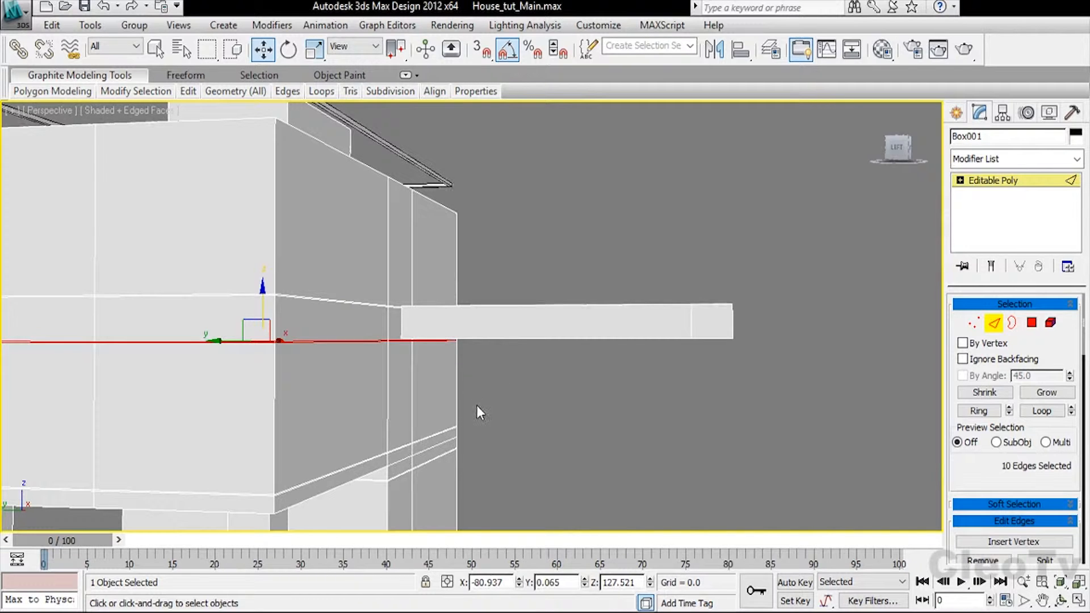
{"action": "left_click", "coordinate": [530, 393]}
- In the Left view, select the full loop of thin polygons along the middle band's upper edge
{"action": "middle_click_drag", "start_coordinate": [682, 323], "coordinate": [499, 323], "text": "alt"}
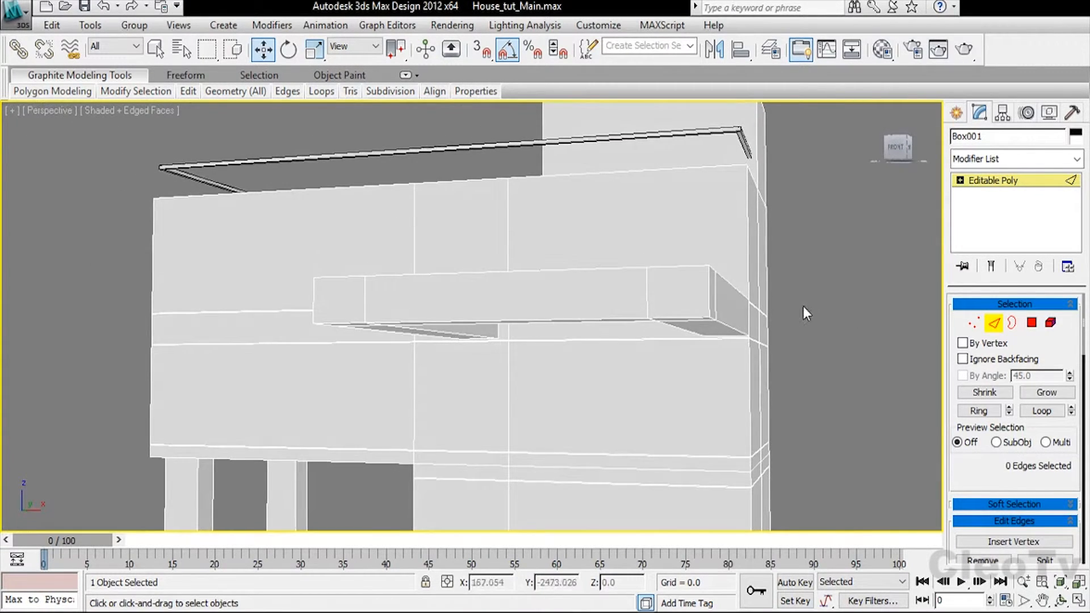
{"action": "middle_click_drag", "start_coordinate": [799, 307], "coordinate": [528, 288]}
{"action": "scroll", "coordinate": [578, 227], "scroll_direction": "up", "scroll_amount": 3}
{"action": "key", "text": "l"}
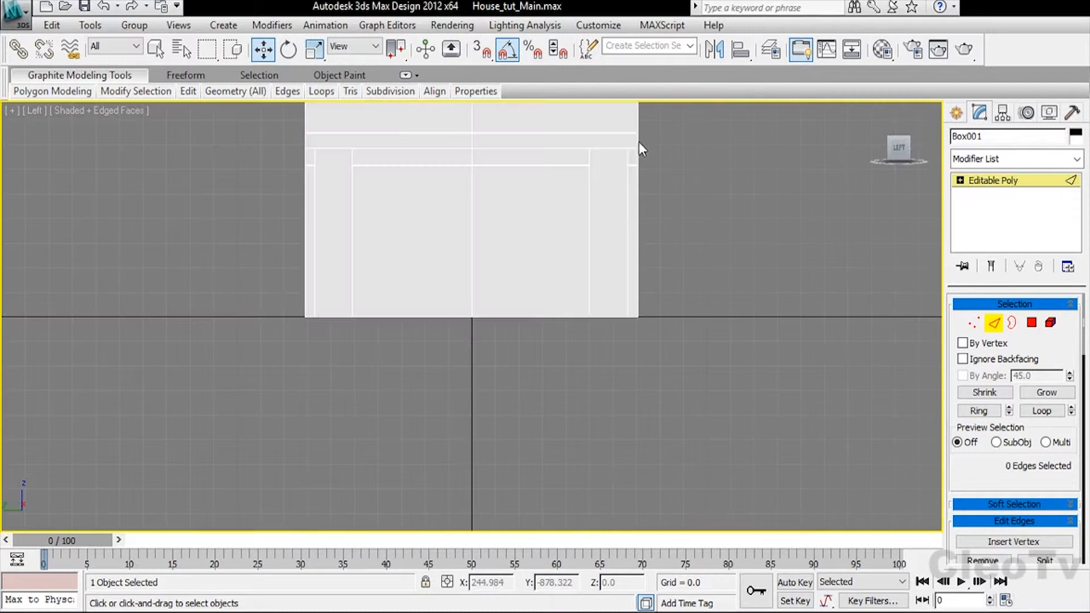
{"action": "key", "text": "z"}
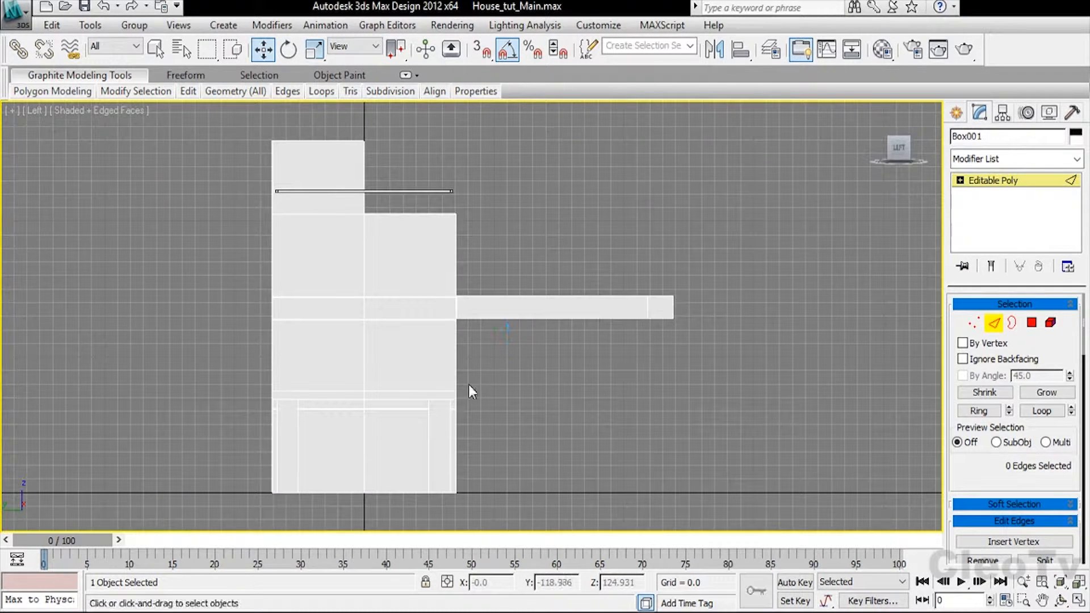
{"action": "scroll", "coordinate": [484, 373], "scroll_direction": "up", "scroll_amount": 10}
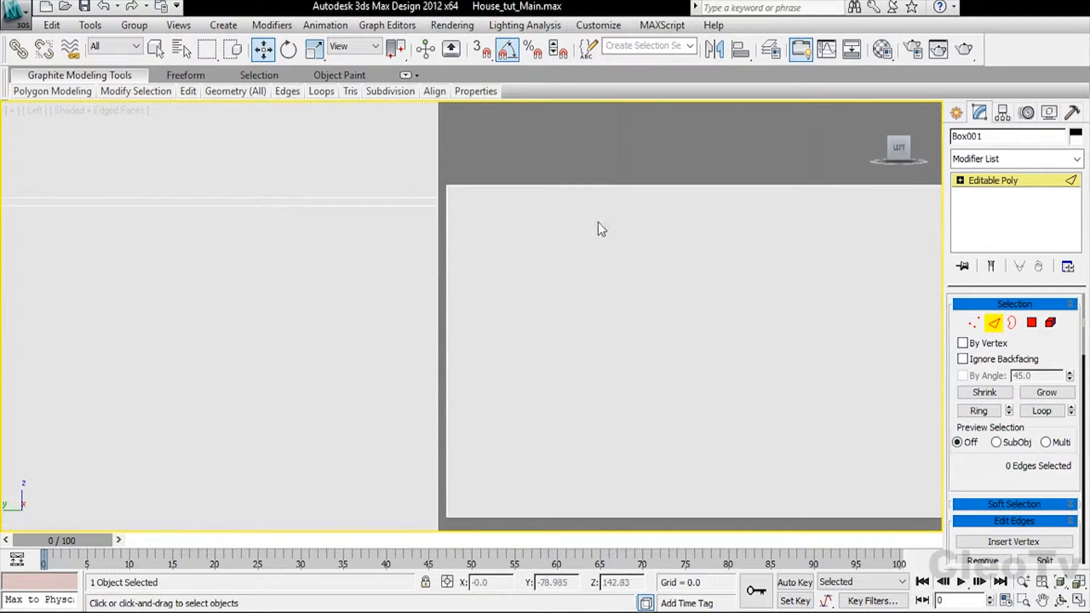
{"action": "key", "text": "4"}
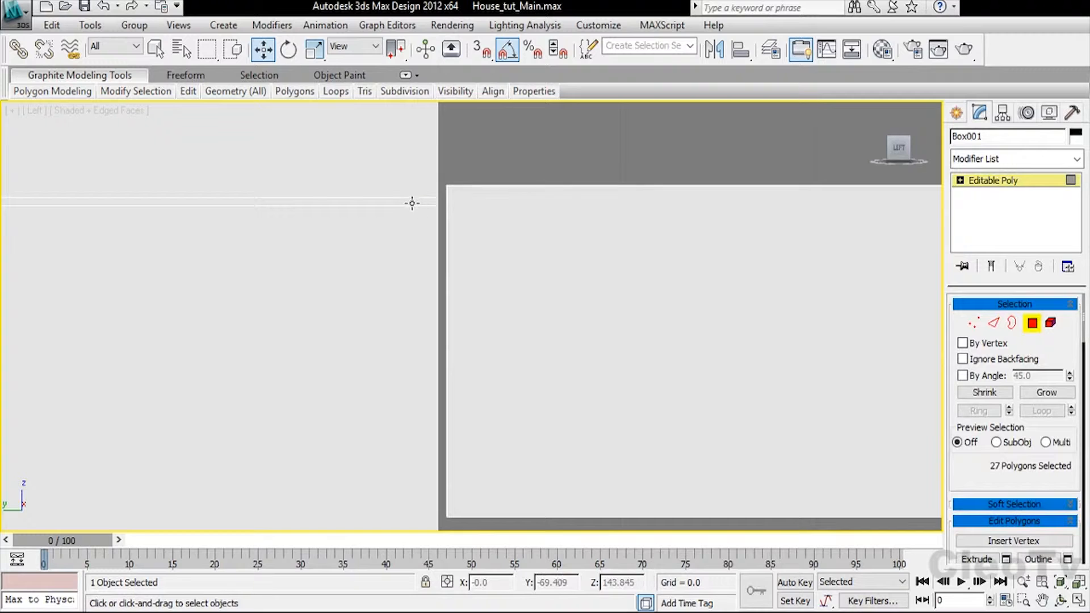
{"action": "key", "text": "q"}
{"action": "left_click", "coordinate": [412, 202]}
{"action": "scroll", "coordinate": [427, 234], "scroll_direction": "down", "scroll_amount": 7}
{"action": "middle_click_drag", "start_coordinate": [336, 316], "coordinate": [408, 287]}
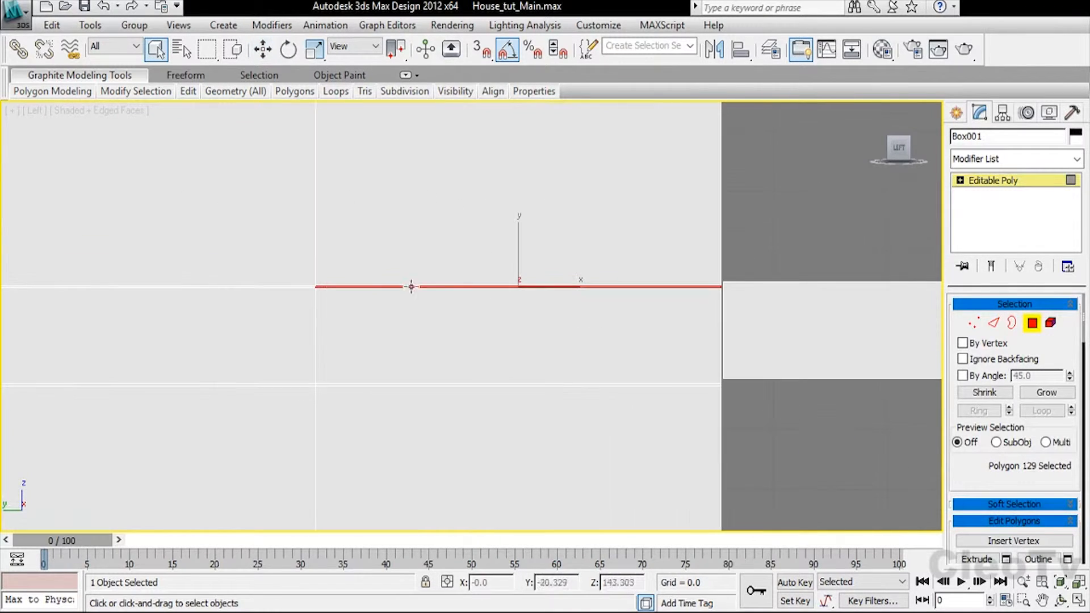
{"action": "left_click", "coordinate": [295, 286], "text": "shift"}
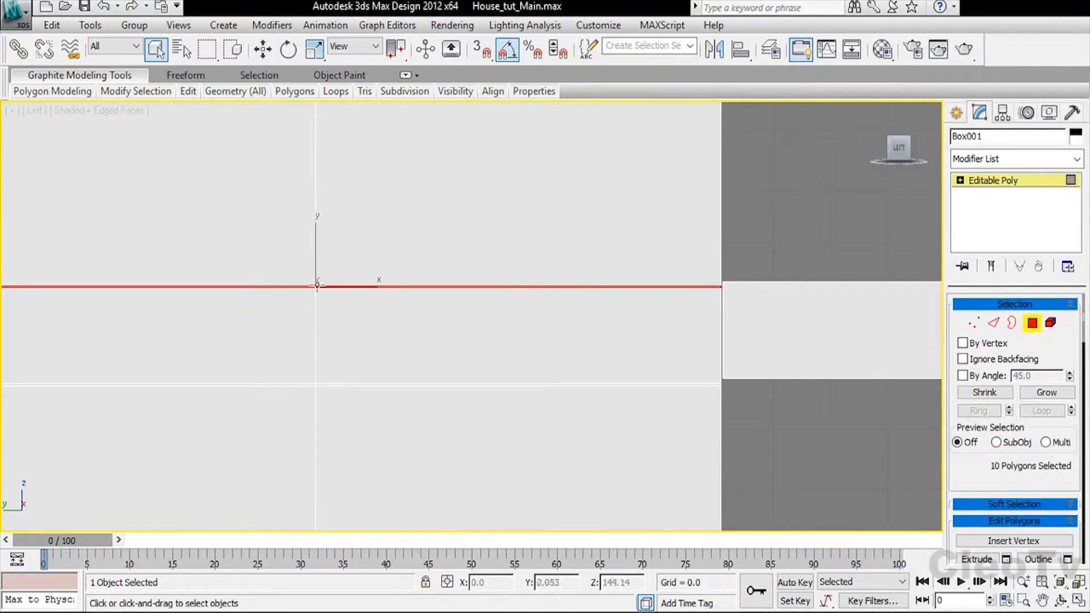
- Add the full loop of thin polygons along the middle band's lower edge to the selection
{"action": "left_click", "coordinate": [326, 388], "text": "ctrl"}
{"action": "left_click", "coordinate": [318, 390], "text": "ctrl"}
{"action": "left_click", "coordinate": [321, 385], "text": "ctrl"}
{"action": "left_click", "coordinate": [306, 384], "text": "shift"}
{"action": "scroll", "coordinate": [382, 357], "scroll_direction": "down", "scroll_amount": 3}
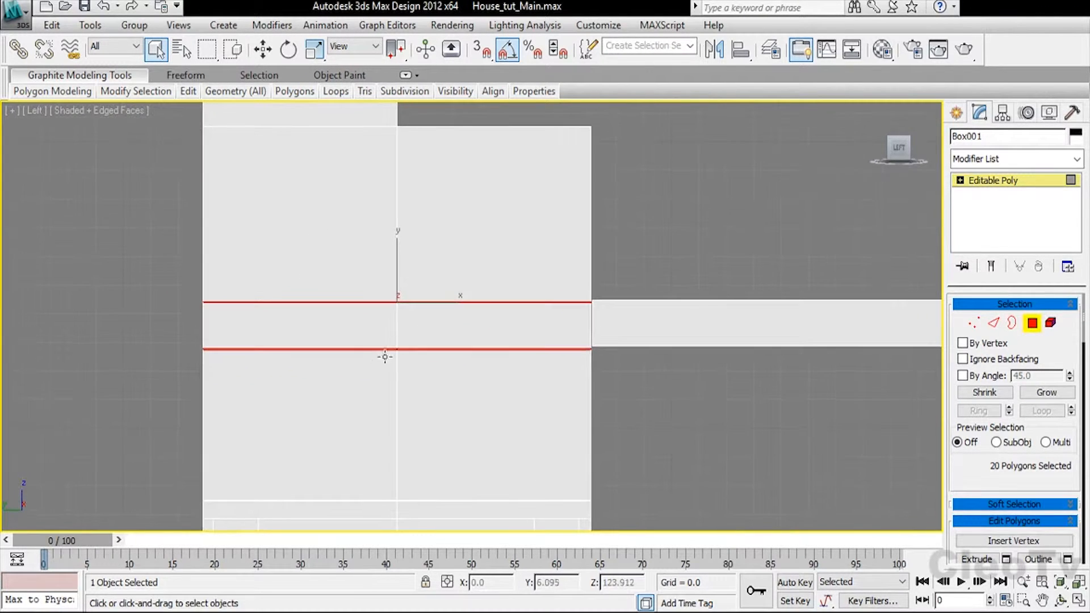
{"action": "mouse_move", "coordinate": [623, 263]}
{"action": "middle_mouse_down", "text": "alt"}
{"action": "mouse_move", "coordinate": [605, 275]}
{"action": "mouse_move", "coordinate": [594, 265]}
{"action": "mouse_move", "coordinate": [606, 251]}
{"action": "middle_mouse_up", "text": "alt"}
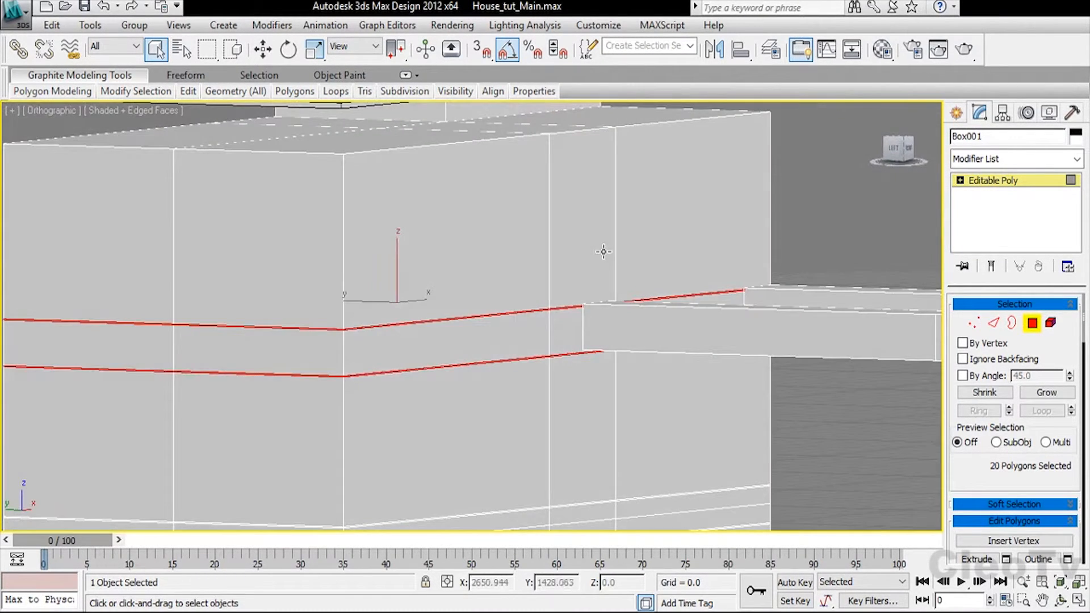
- Add the full loop of thin polygons just above the main box's bottom edge to the selection
{"action": "key", "text": "l"}
{"action": "middle_click_drag", "start_coordinate": [542, 338], "coordinate": [501, 356]}
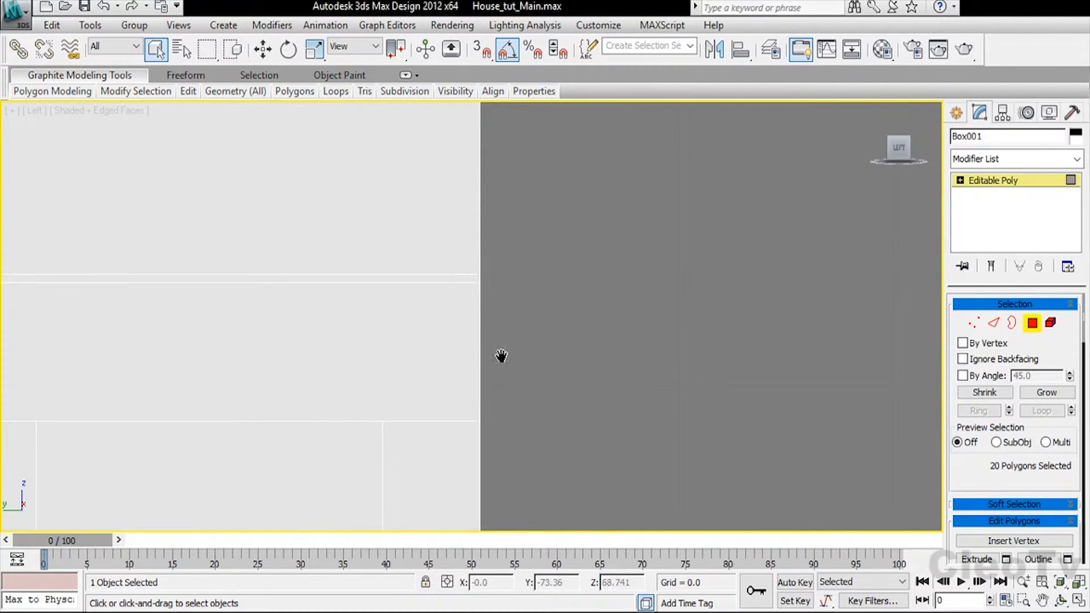
{"action": "left_click", "coordinate": [461, 279], "text": "ctrl"}
{"action": "scroll", "coordinate": [462, 325], "scroll_direction": "down", "scroll_amount": 6}
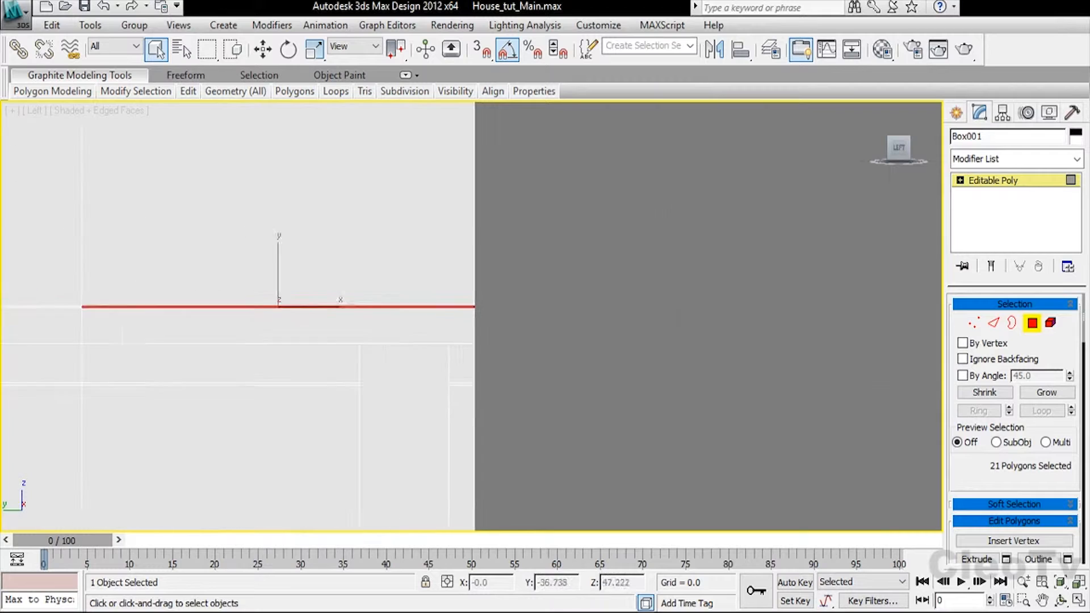
{"action": "left_click_drag", "start_coordinate": [178, 311], "coordinate": [192, 310], "text": "ctrl"}
{"action": "key", "text": "ctrl+z"}
{"action": "scroll", "coordinate": [194, 306], "scroll_direction": "up", "scroll_amount": 5}
{"action": "middle_click_drag", "start_coordinate": [192, 290], "coordinate": [270, 320]}
{"action": "left_click", "coordinate": [283, 332], "text": "ctrl"}
- Add the full loop of thin polygons near the top of the lower block to the selection
{"action": "left_click", "coordinate": [288, 435], "text": "ctrl"}
{"action": "left_click", "coordinate": [267, 437], "text": "ctrl"}
{"action": "middle_click_drag", "start_coordinate": [268, 437], "coordinate": [572, 301], "text": "alt"}
{"action": "scroll", "coordinate": [572, 302], "scroll_direction": "down", "scroll_amount": 6}
{"action": "scroll", "coordinate": [570, 334], "scroll_direction": "up", "scroll_amount": 1}
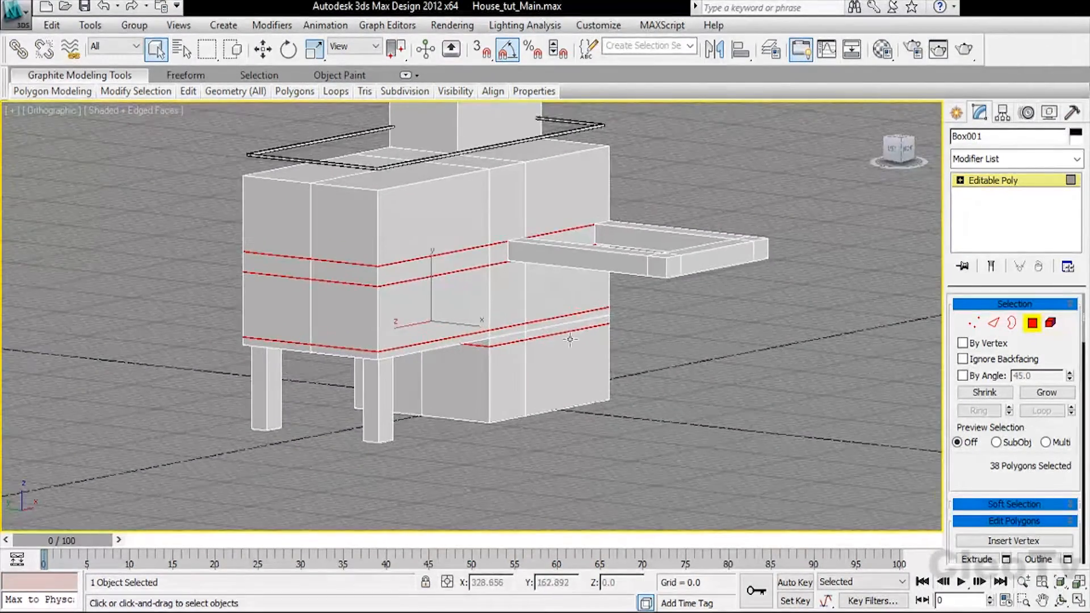
- Extrude the four selected thin polygon loops slightly inward to form recessed grooves around the house
{"action": "scroll", "coordinate": [569, 333], "scroll_direction": "up", "scroll_amount": 5}
{"action": "key", "text": "l"}
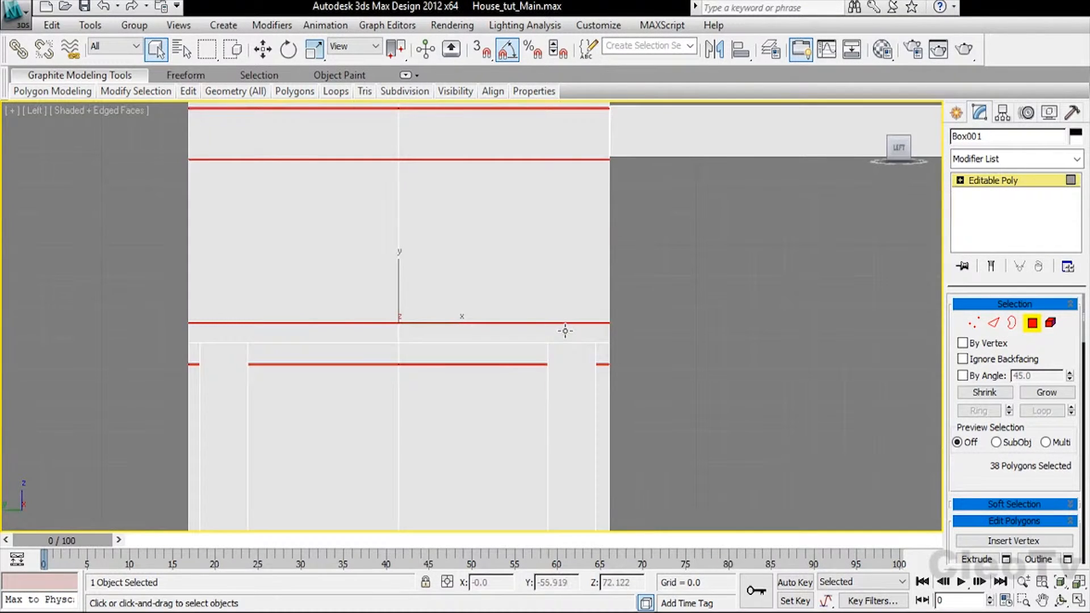
{"action": "middle_click_drag", "start_coordinate": [619, 312], "coordinate": [533, 395]}
{"action": "key", "text": "p"}
{"action": "middle_click_drag", "start_coordinate": [625, 324], "coordinate": [551, 197]}
{"action": "key", "text": "l"}
{"action": "scroll", "coordinate": [555, 204], "scroll_direction": "down", "scroll_amount": 3}
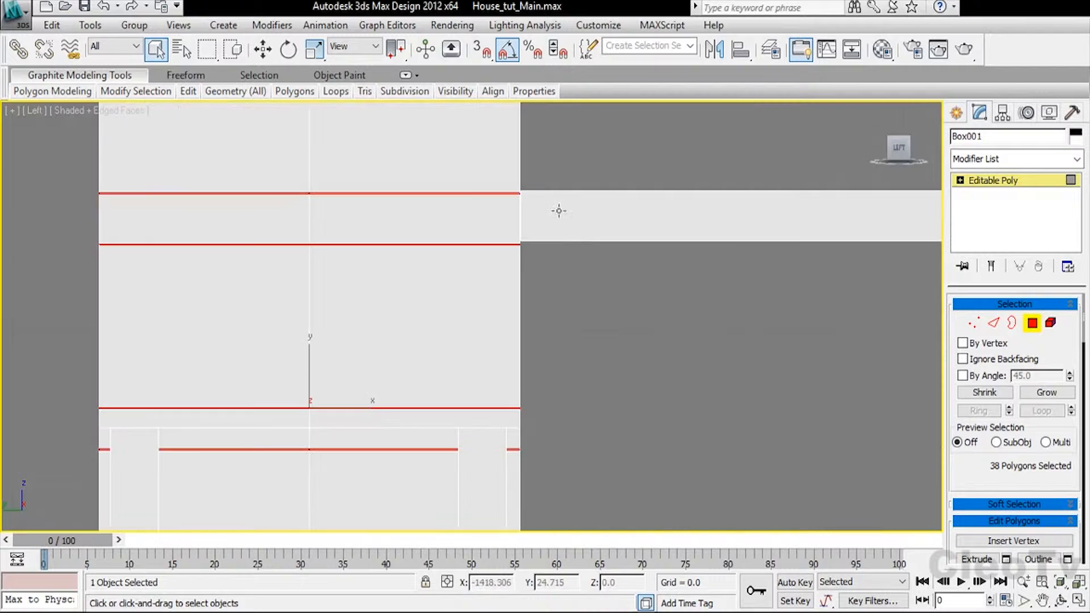
{"action": "middle_click_drag", "start_coordinate": [558, 452], "coordinate": [504, 340]}
{"action": "scroll", "coordinate": [485, 343], "scroll_direction": "up", "scroll_amount": 8}
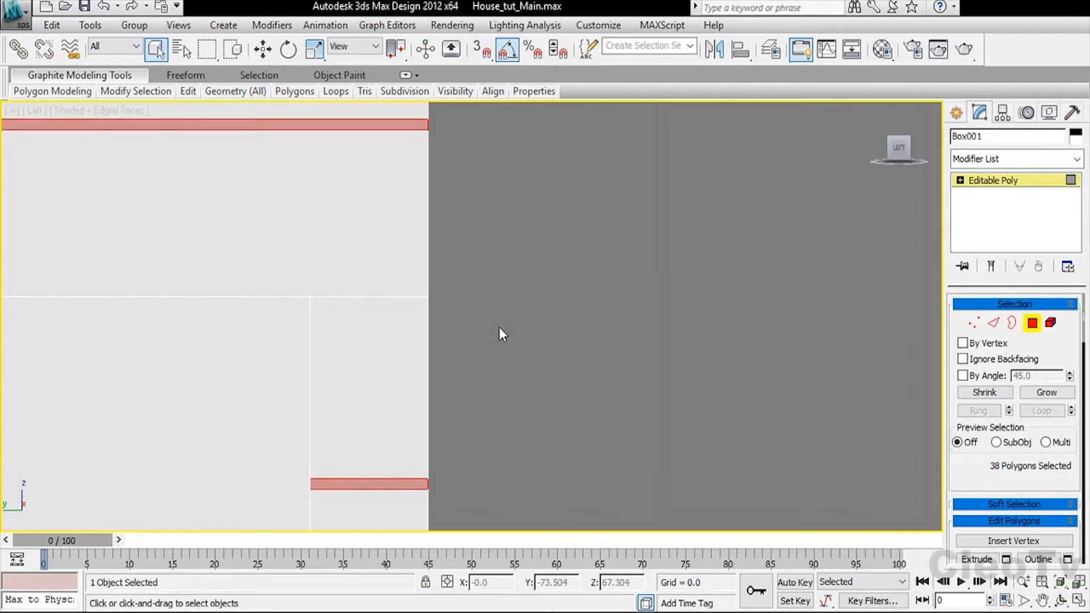
{"action": "mouse_move", "coordinate": [488, 350]}
{"action": "left_mouse_down"}
{"action": "mouse_move", "coordinate": [502, 348]}
{"action": "mouse_move", "coordinate": [486, 347]}
{"action": "left_mouse_up"}
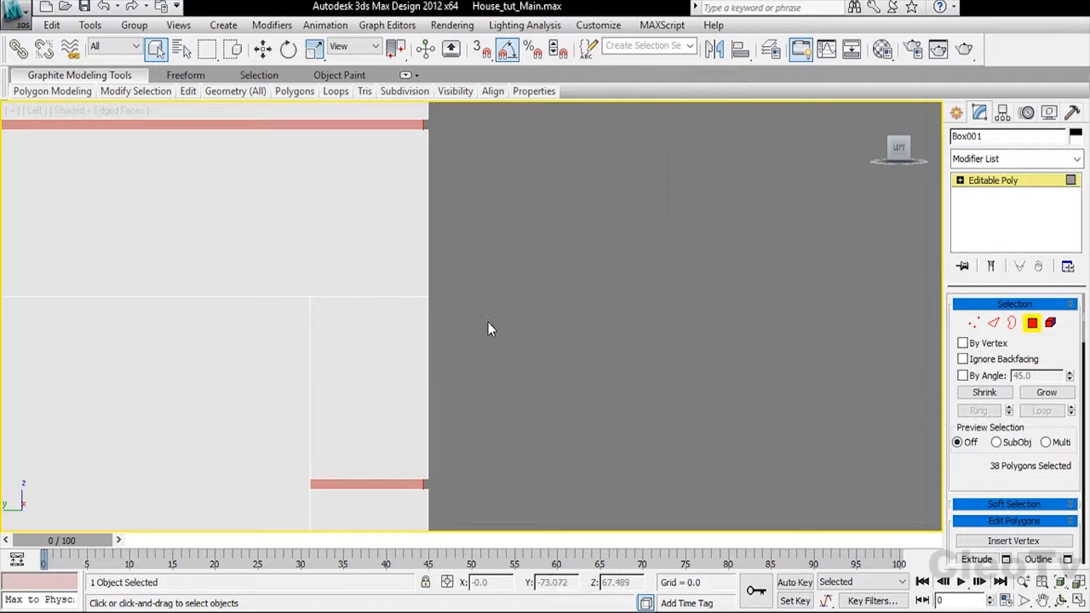
{"action": "middle_click_drag", "start_coordinate": [624, 292], "coordinate": [611, 284], "text": "alt"}
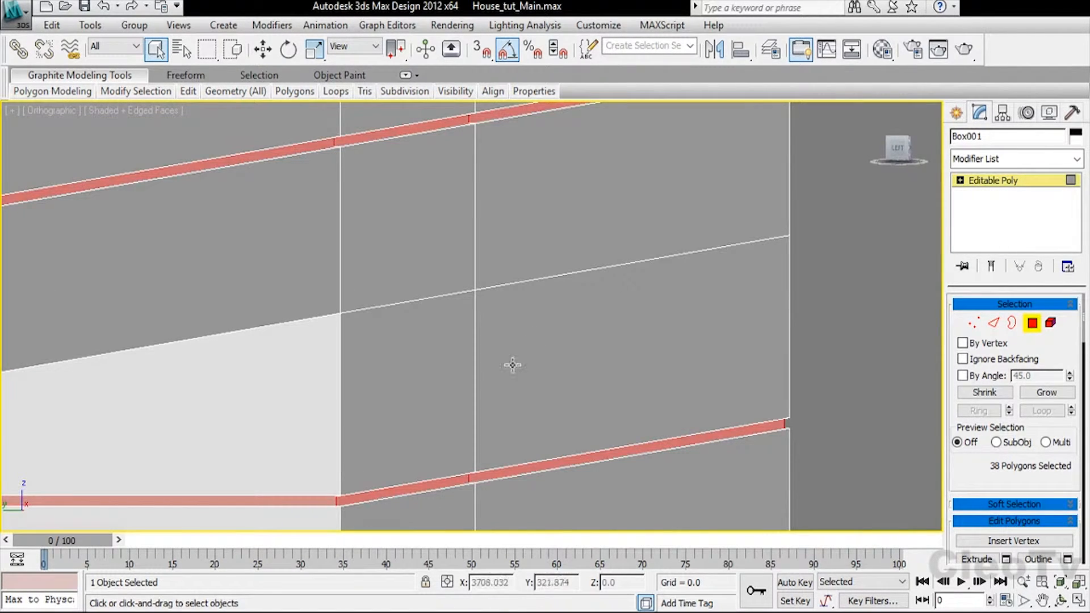
{"action": "scroll", "coordinate": [514, 367], "scroll_direction": "down", "scroll_amount": 6}
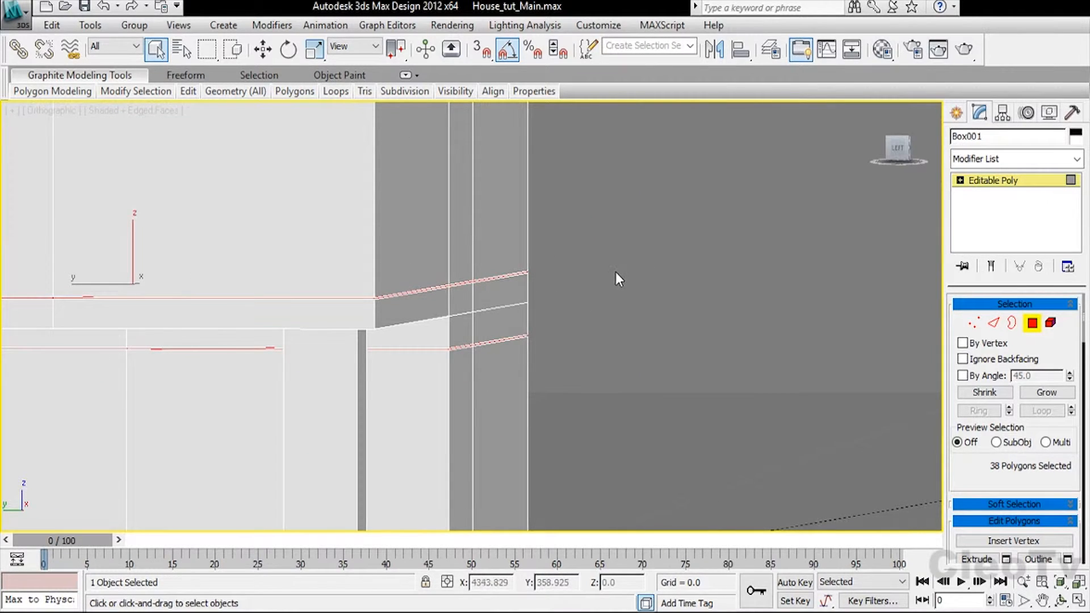
{"action": "key", "text": "p"}
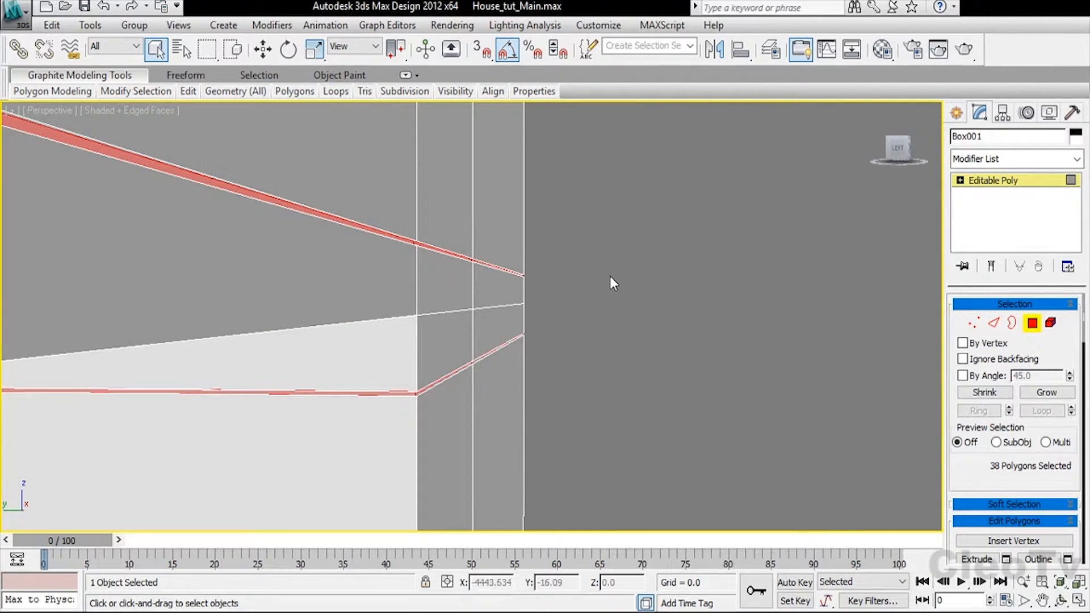
- Clear the polygon selection on the house and return to the whole-object level
{"action": "scroll", "coordinate": [607, 274], "scroll_direction": "down", "scroll_amount": 1}
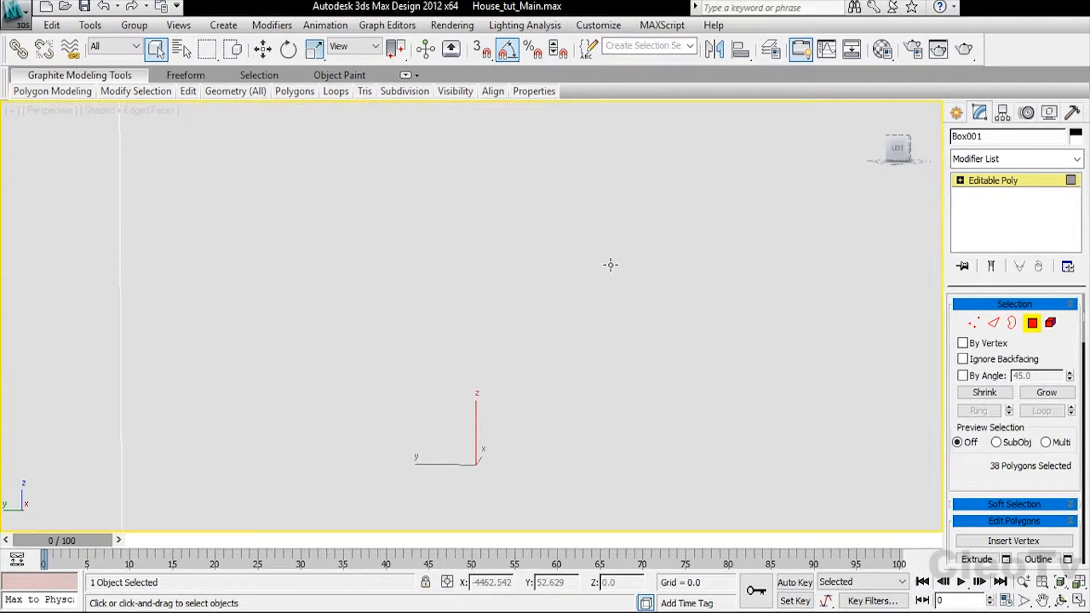
{"action": "scroll", "coordinate": [611, 264], "scroll_direction": "down", "scroll_amount": 8}
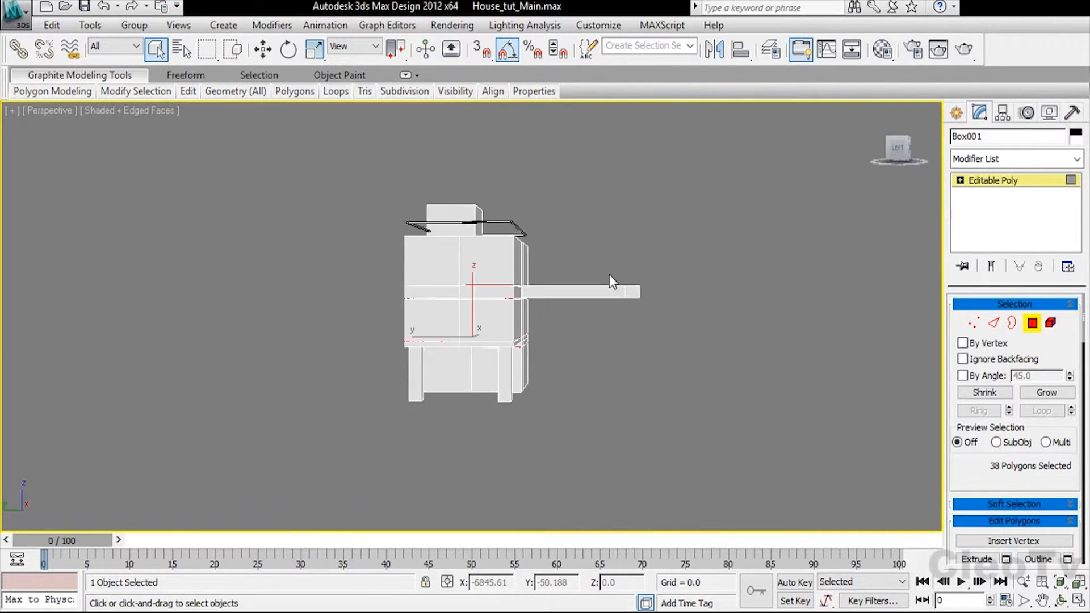
{"action": "middle_click_drag", "start_coordinate": [602, 278], "coordinate": [668, 210], "text": "alt"}
{"action": "left_click", "coordinate": [655, 349]}
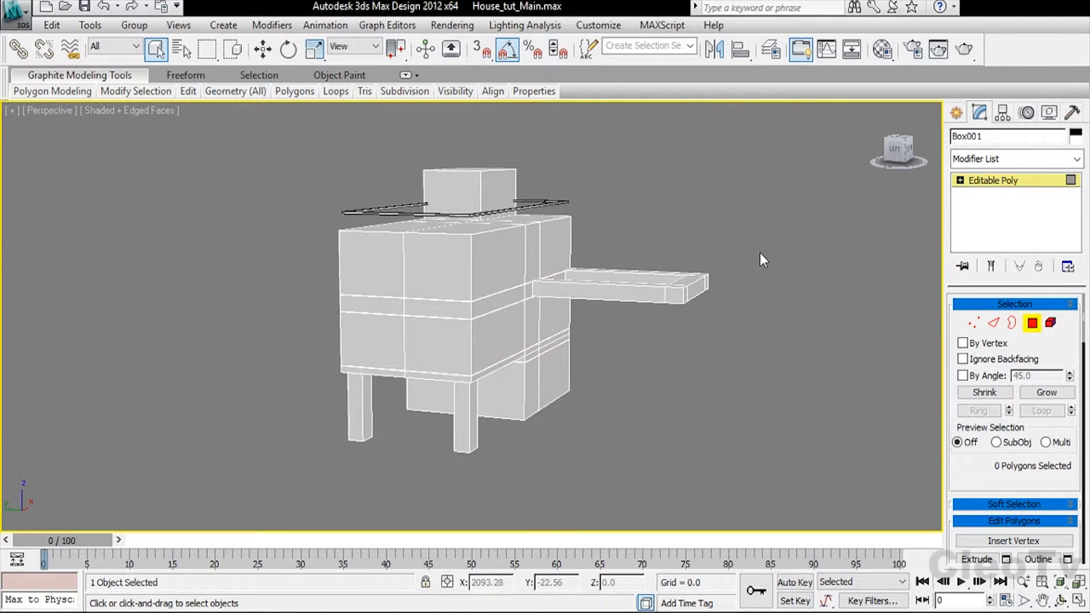
{"action": "left_click", "coordinate": [994, 181]}
- Turn off the edged-faces display and inspect the plain shaded house from several angles
{"action": "middle_click_drag", "start_coordinate": [712, 295], "coordinate": [667, 332], "text": "alt"}
{"action": "scroll", "coordinate": [667, 332], "scroll_direction": "up", "scroll_amount": 4}
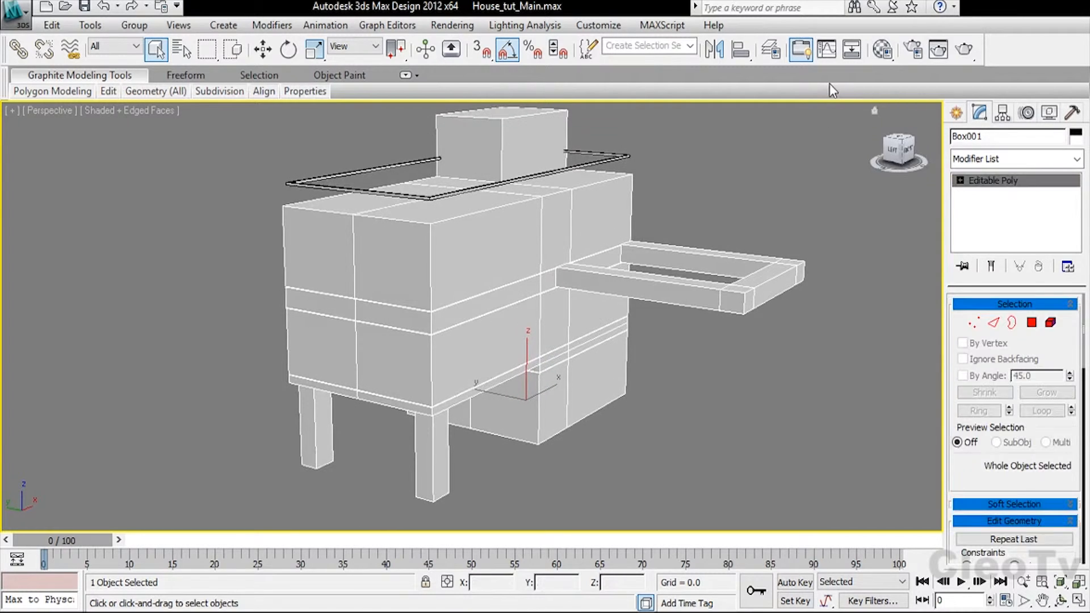
{"action": "key", "text": "F4"}
{"action": "middle_click_drag", "start_coordinate": [655, 276], "coordinate": [579, 222], "text": "alt"}
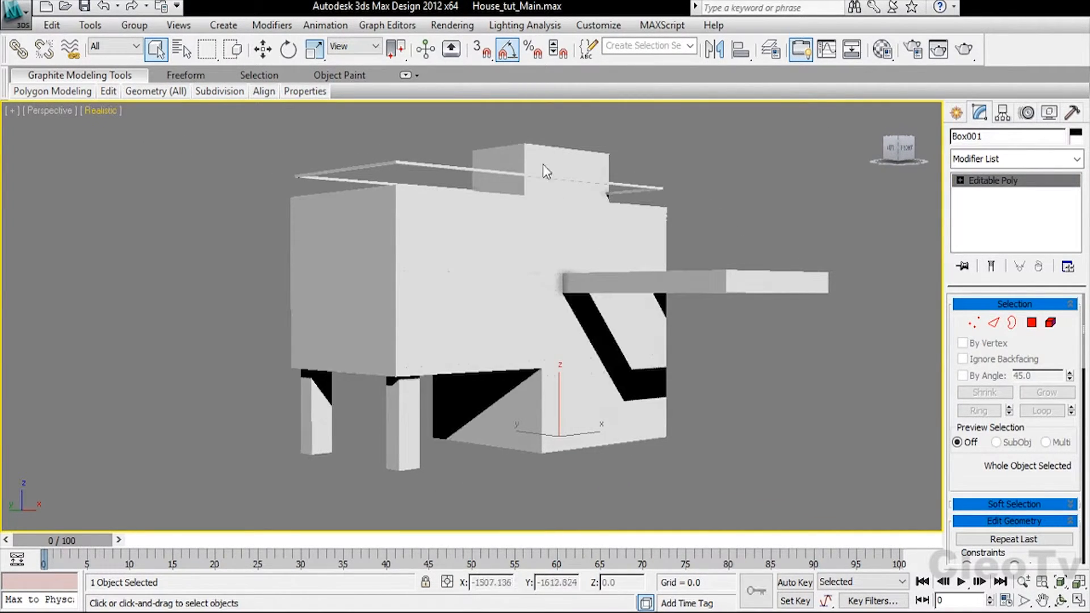
{"action": "middle_click_drag", "start_coordinate": [645, 288], "coordinate": [684, 295], "text": "alt"}
{"action": "scroll", "coordinate": [610, 313], "scroll_direction": "up", "scroll_amount": 5}
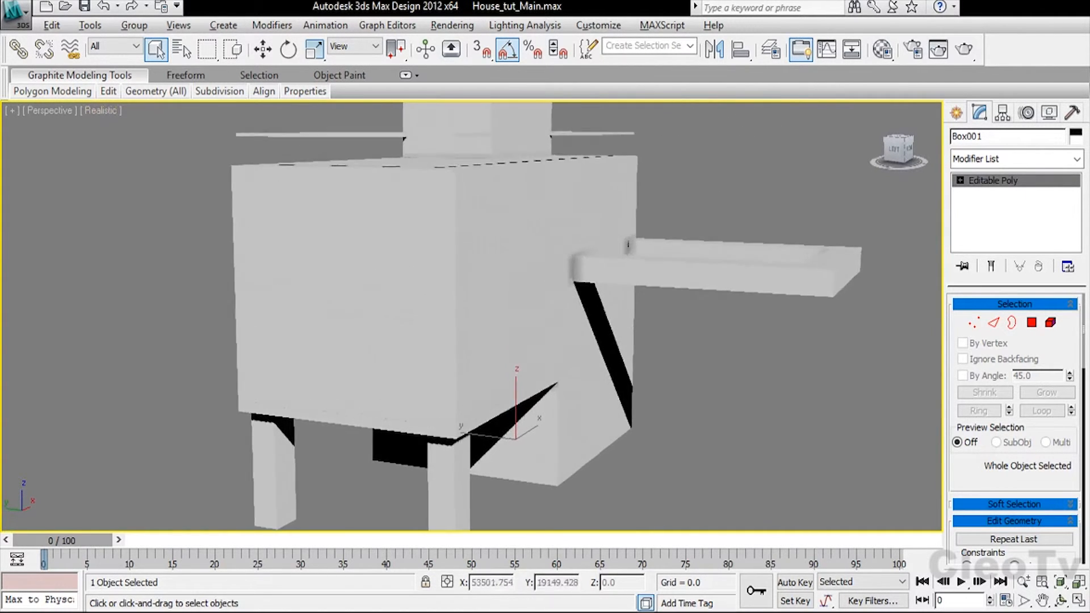
{"action": "middle_click_drag", "start_coordinate": [610, 313], "coordinate": [599, 305], "text": "alt"}
- Select the polygon loops of the house's middle band, the main box's bottom band and the lower block's top band
{"action": "left_click", "coordinate": [1031, 323]}
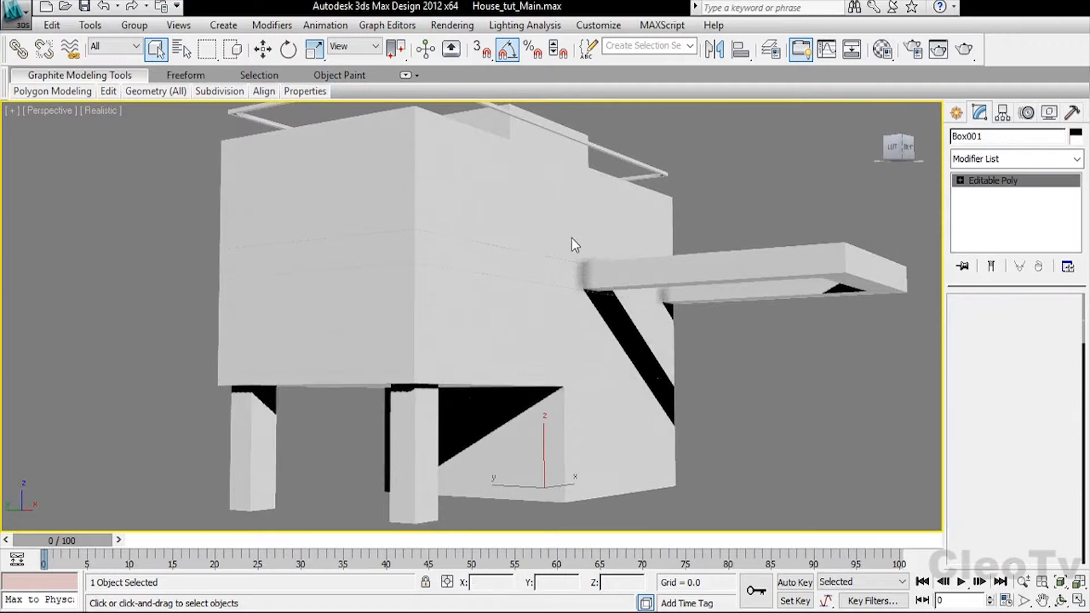
{"action": "left_click", "coordinate": [511, 258]}
{"action": "left_click", "coordinate": [411, 250], "text": "shift"}
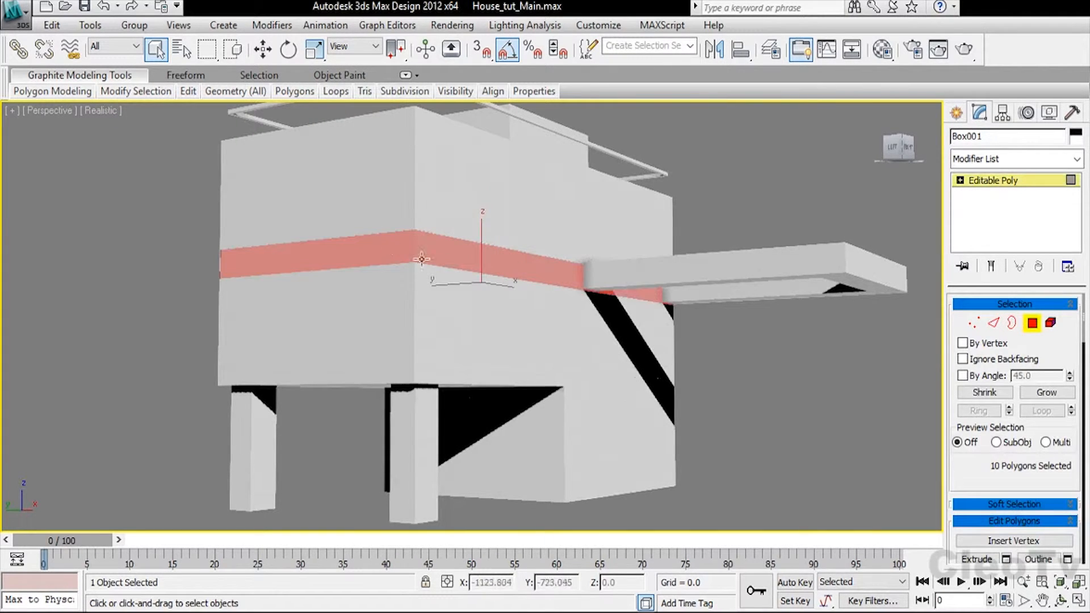
{"action": "left_click", "coordinate": [442, 379], "text": "ctrl"}
{"action": "left_click", "coordinate": [391, 380], "text": "shift"}
{"action": "left_click", "coordinate": [578, 392], "text": "ctrl"}
{"action": "left_click", "coordinate": [551, 394], "text": "shift"}
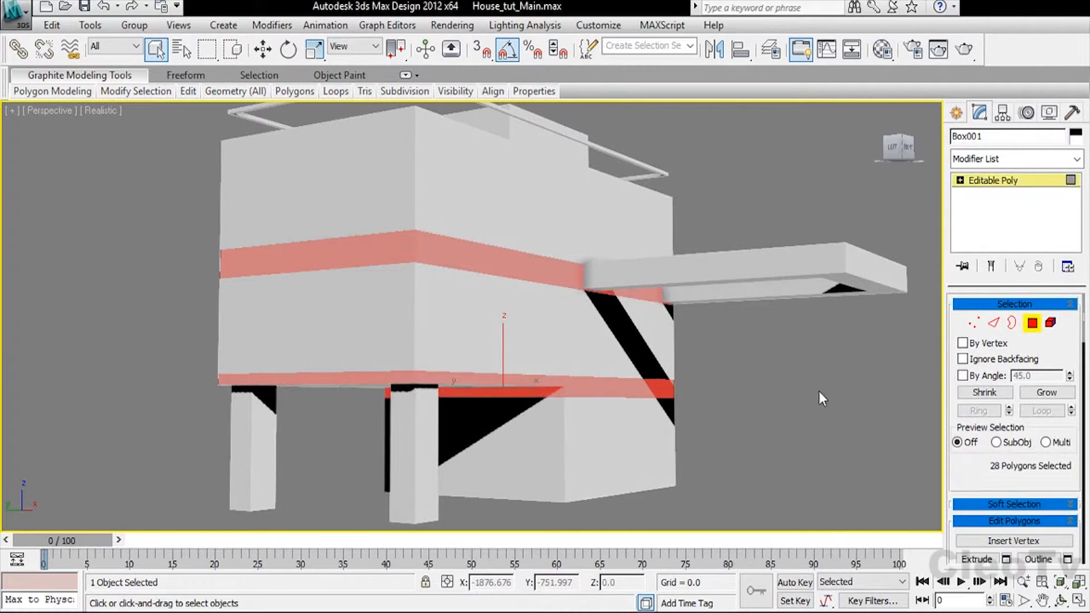
- Clear the selected bands' smoothing groups, assign smoothing group 32 and apply a darker grey material to them
{"action": "scroll", "coordinate": [1080, 478], "scroll_direction": "down", "scroll_amount": 10}
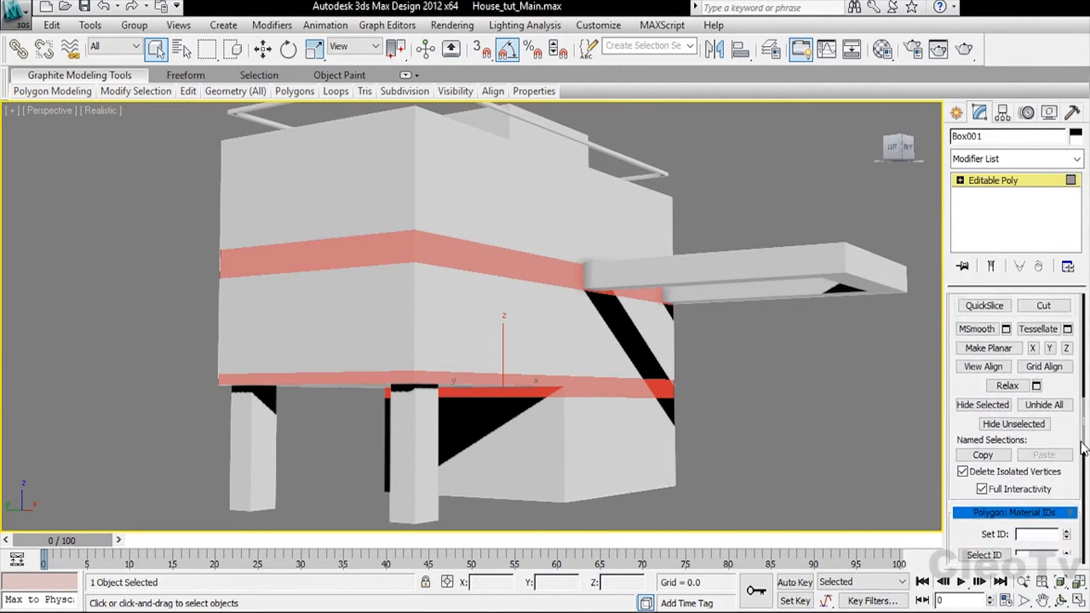
{"action": "scroll", "coordinate": [1080, 479], "scroll_direction": "down", "scroll_amount": 5}
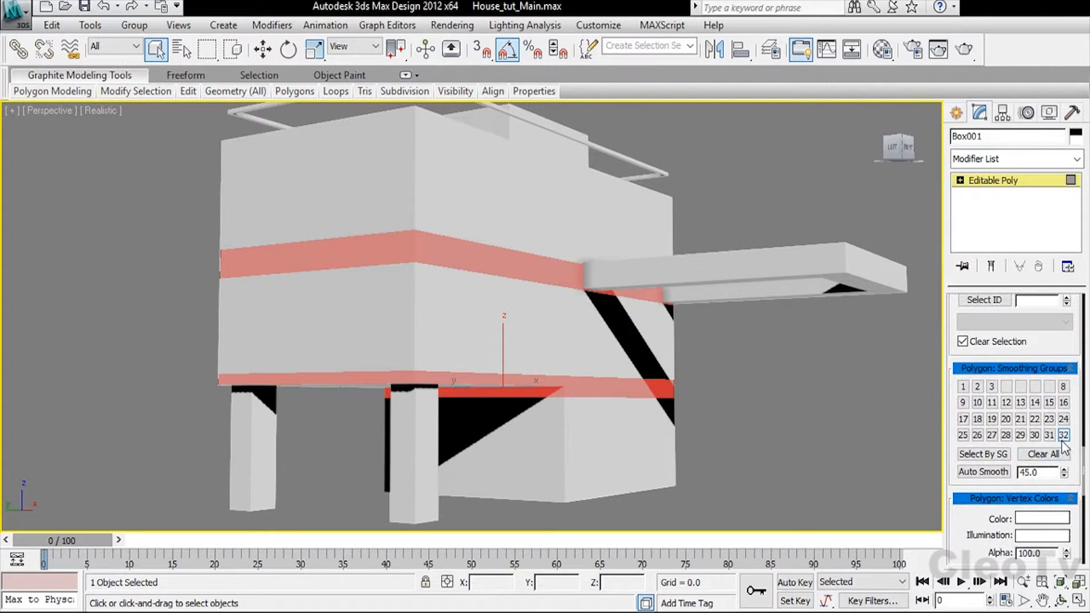
{"action": "left_click", "coordinate": [1053, 454]}
{"action": "left_click", "coordinate": [1063, 435]}
{"action": "key", "text": "m"}
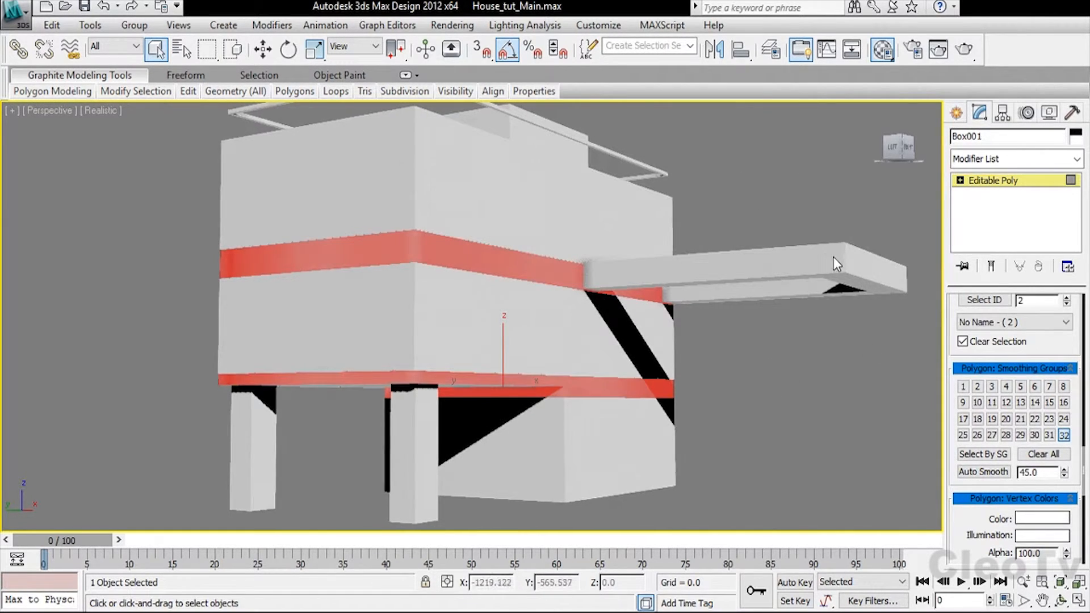
- Invert the selection to everything but the bands and try smoothing groups 31 and 29 on those polygons
{"action": "key", "text": "ctrl+i"}
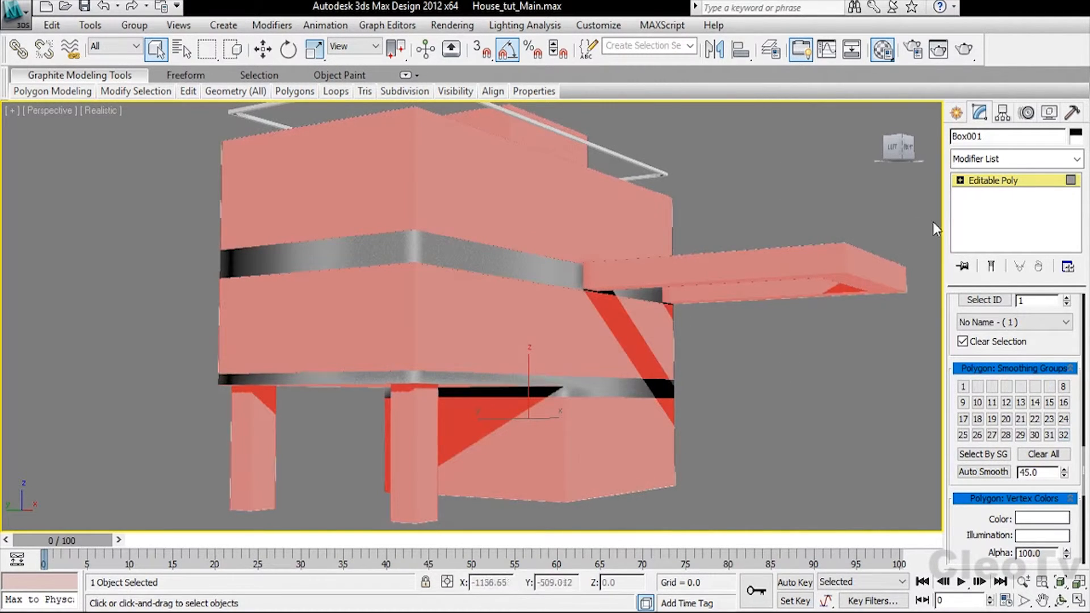
{"action": "left_click", "coordinate": [1048, 435]}
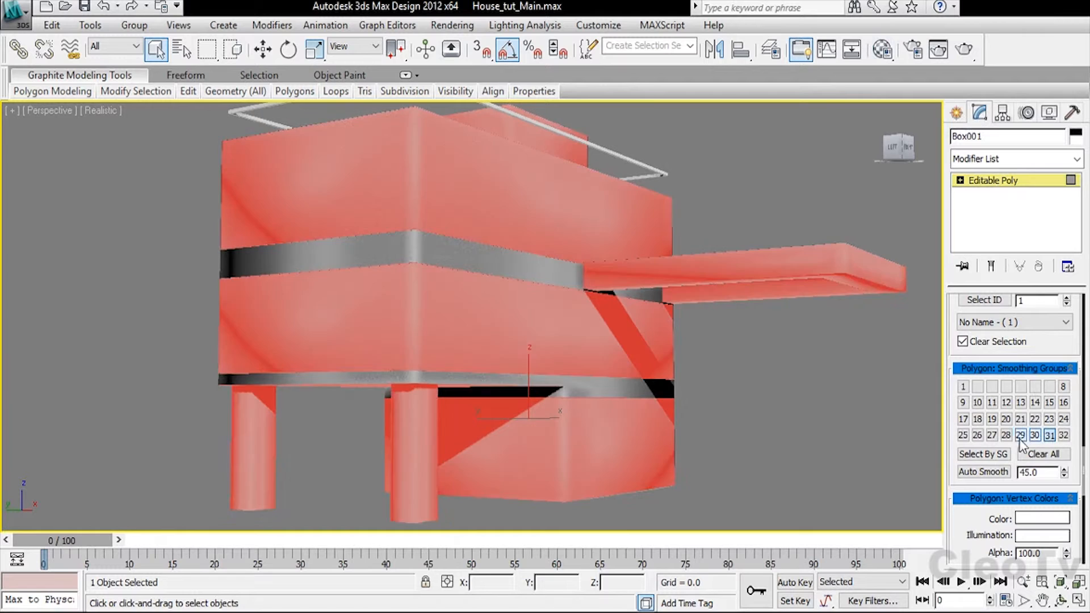
{"action": "left_click", "coordinate": [875, 371]}
{"action": "key", "text": "ctrl+z"}
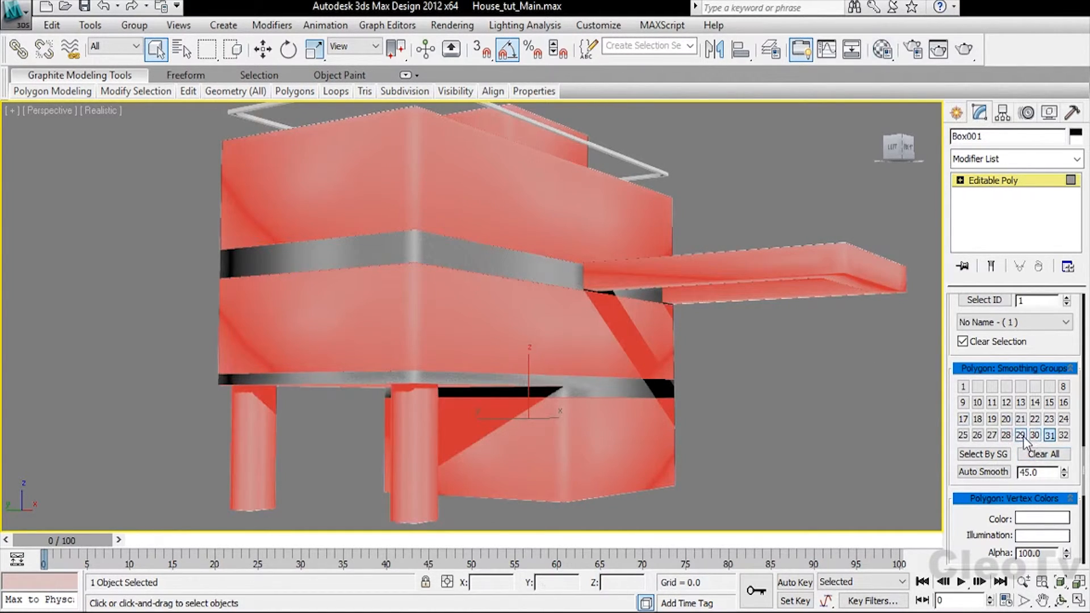
{"action": "left_click", "coordinate": [819, 373]}
{"action": "key", "text": "ctrl+z"}
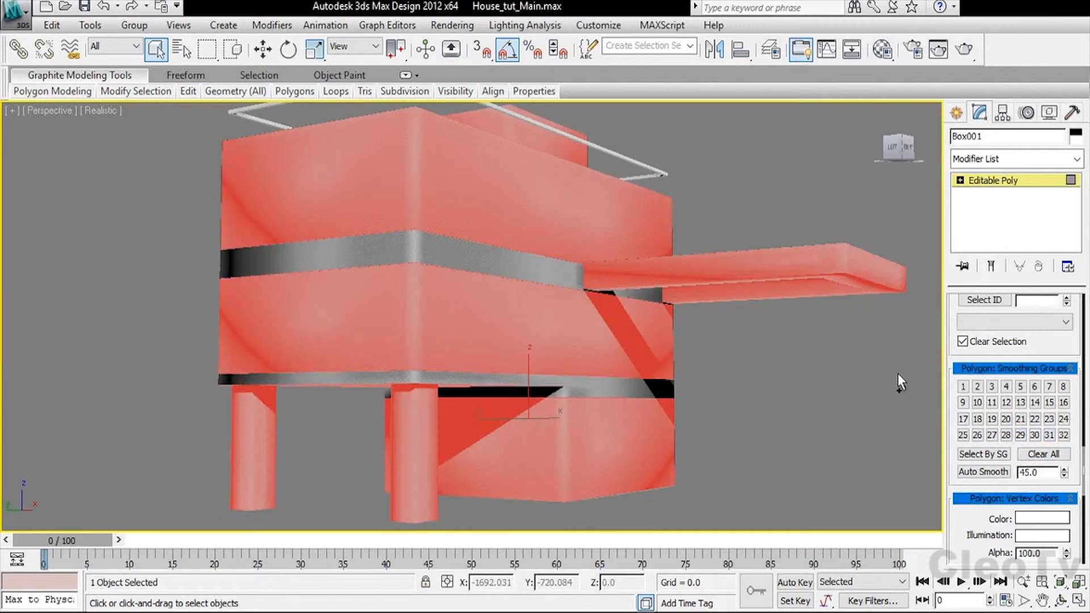
{"action": "key", "text": "ctrl+z"}
{"action": "left_click", "coordinate": [1020, 435]}
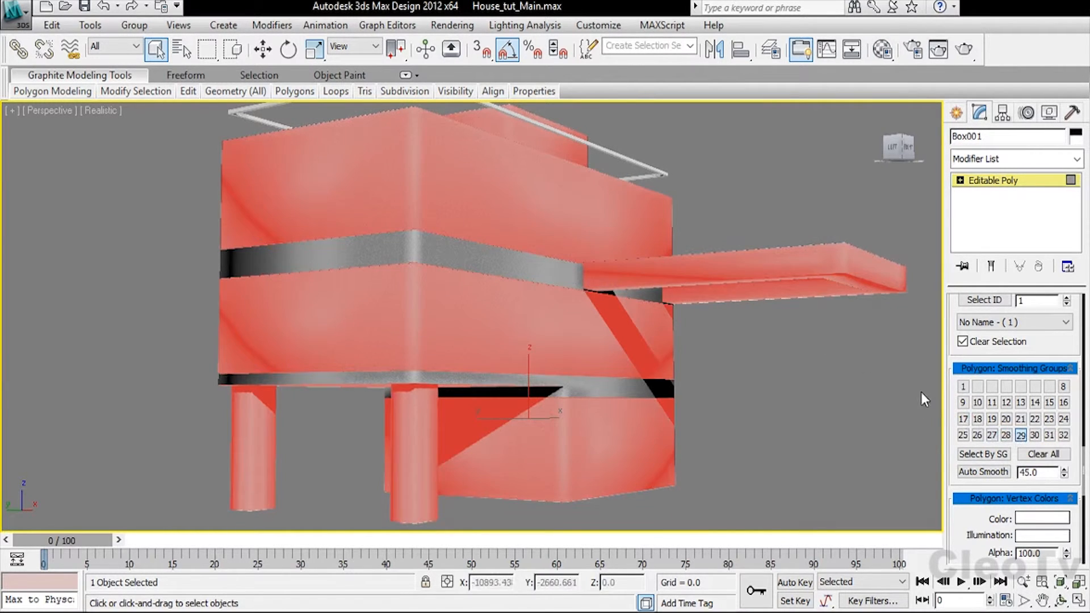
{"action": "key", "text": "m"}
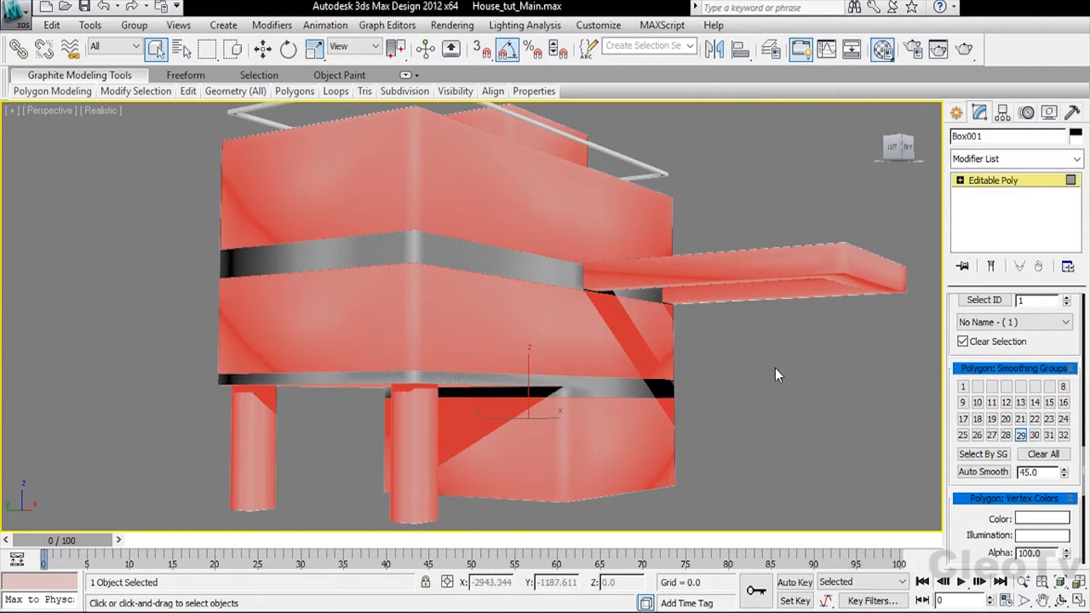
- Restore the selection of everything but the bands and apply Auto Smooth at 45
{"action": "left_click", "coordinate": [685, 343]}
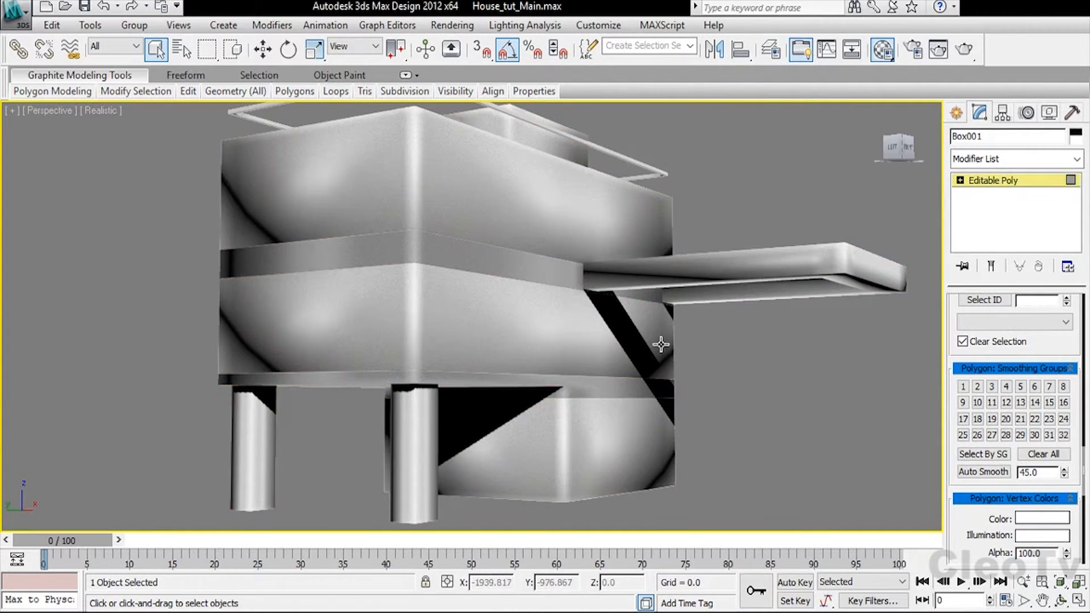
{"action": "middle_click_drag", "start_coordinate": [575, 319], "coordinate": [593, 319], "text": "alt"}
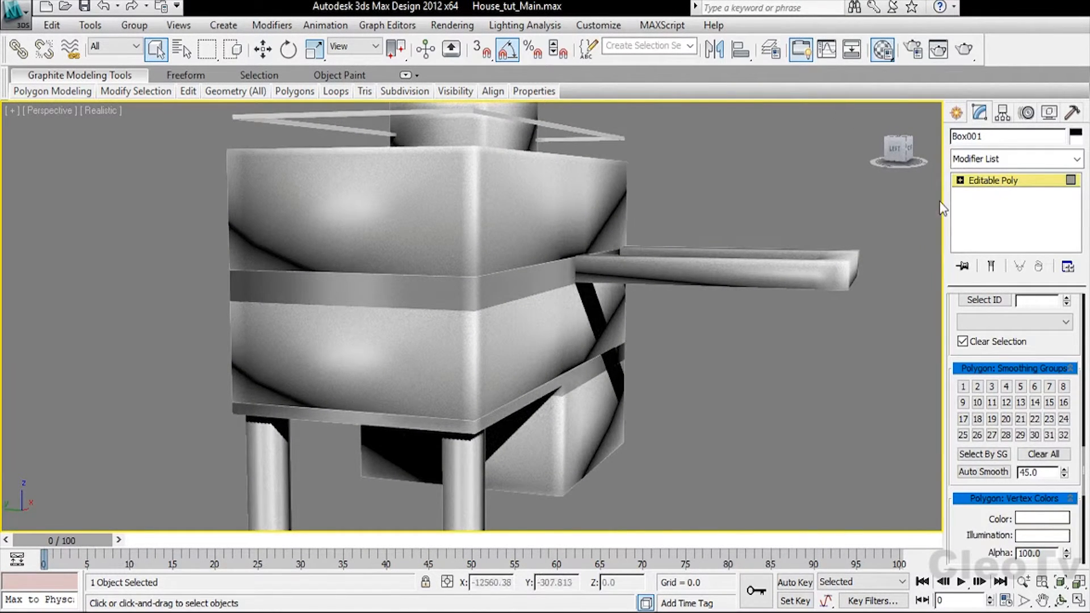
{"action": "key", "text": "ctrl+a"}
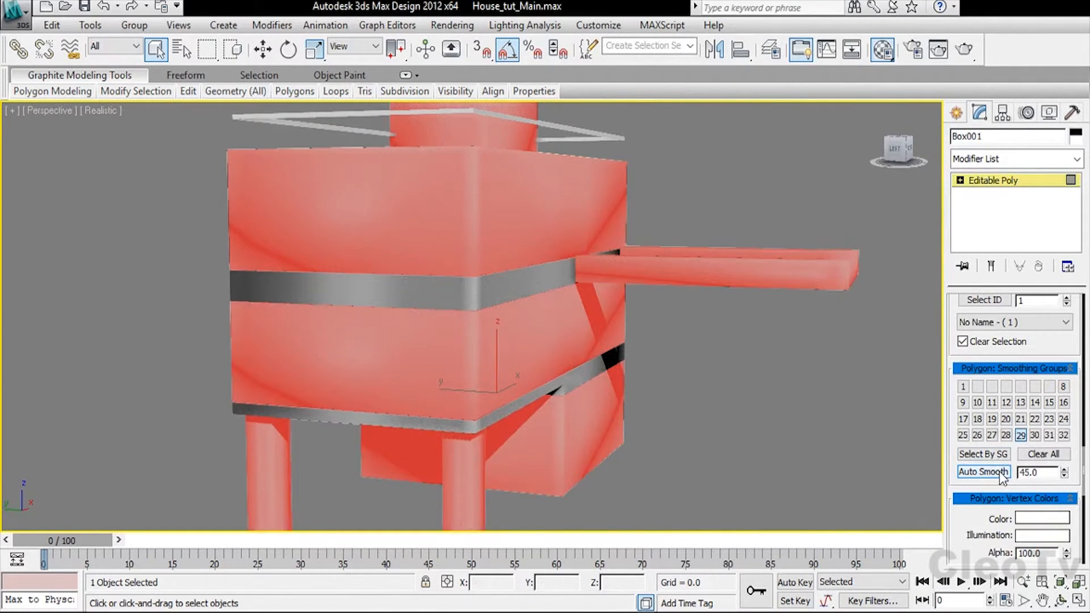
{"action": "left_click", "coordinate": [997, 473]}
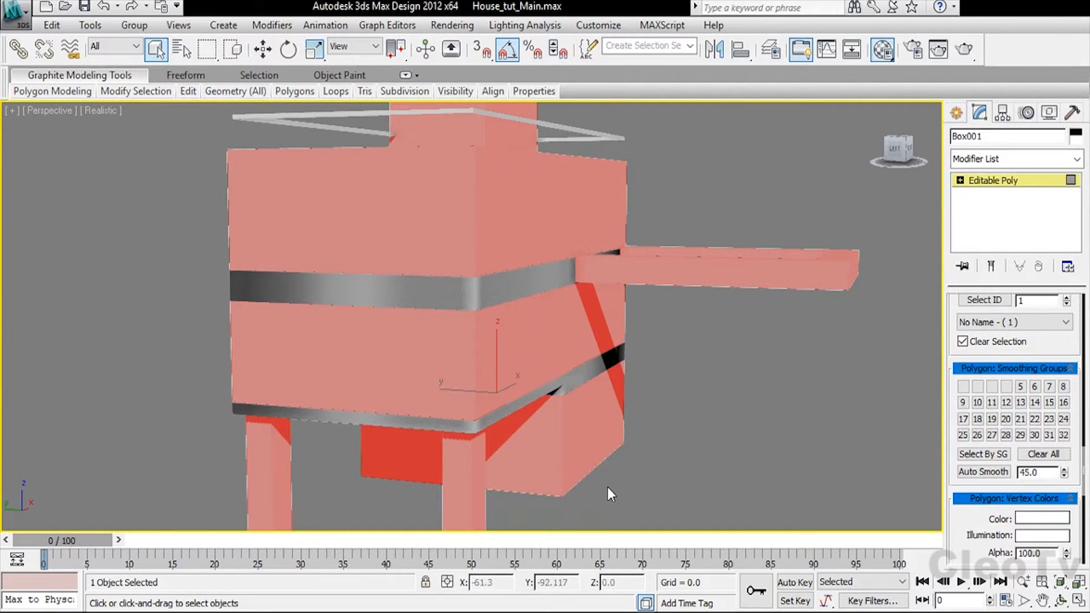
- Reselect the band polygons, replace their smoothing group using Auto Smooth at 45, and clear the selection
{"action": "left_click", "coordinate": [588, 369]}
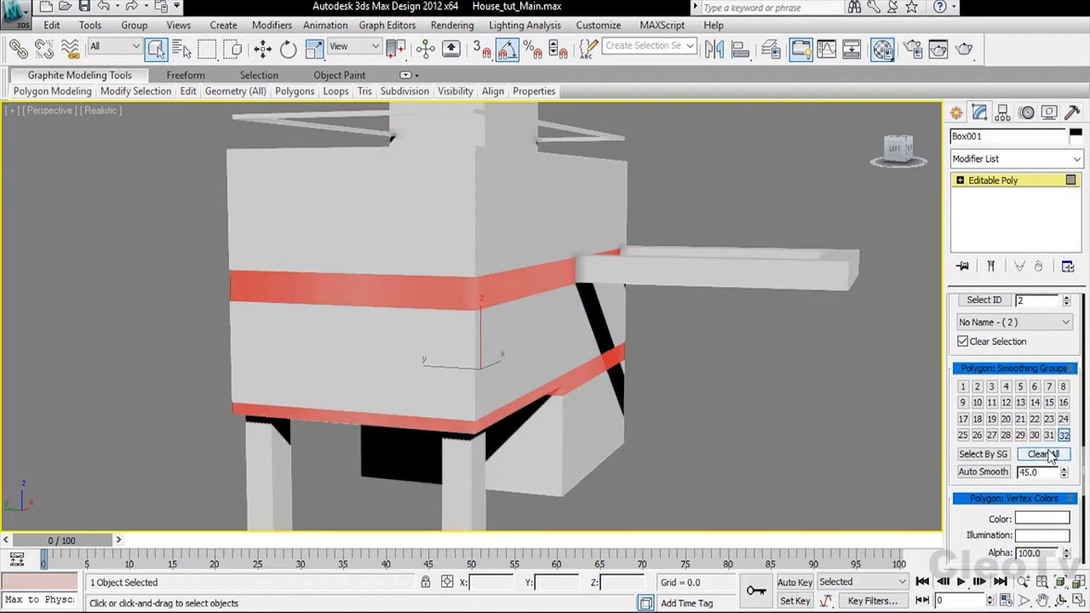
{"action": "left_click", "coordinate": [1022, 457]}
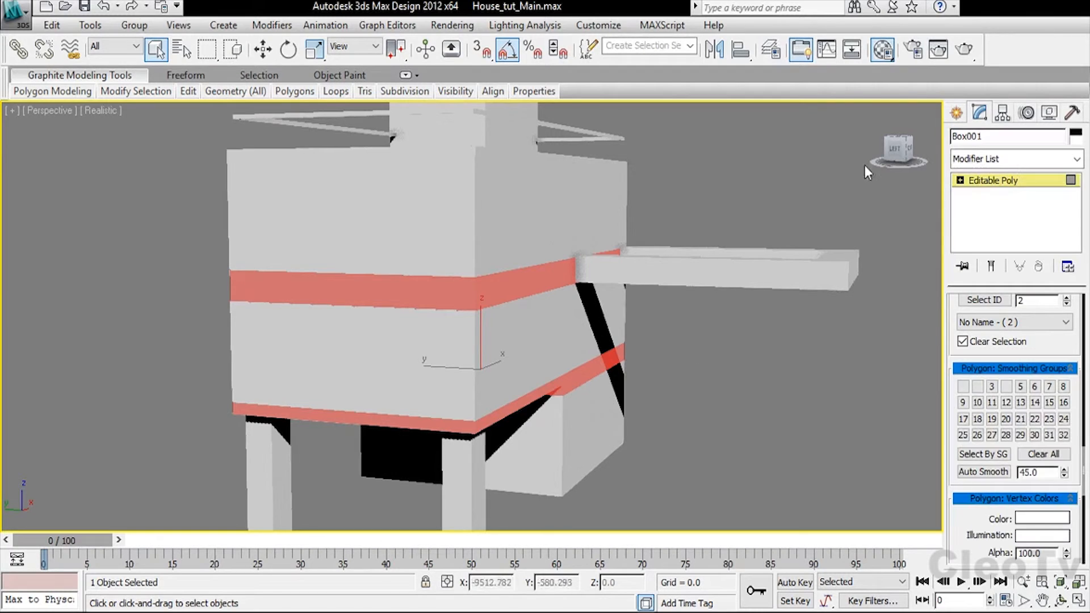
{"action": "left_click", "coordinate": [840, 323]}
{"action": "middle_click_drag", "start_coordinate": [795, 261], "coordinate": [768, 276], "text": "alt"}
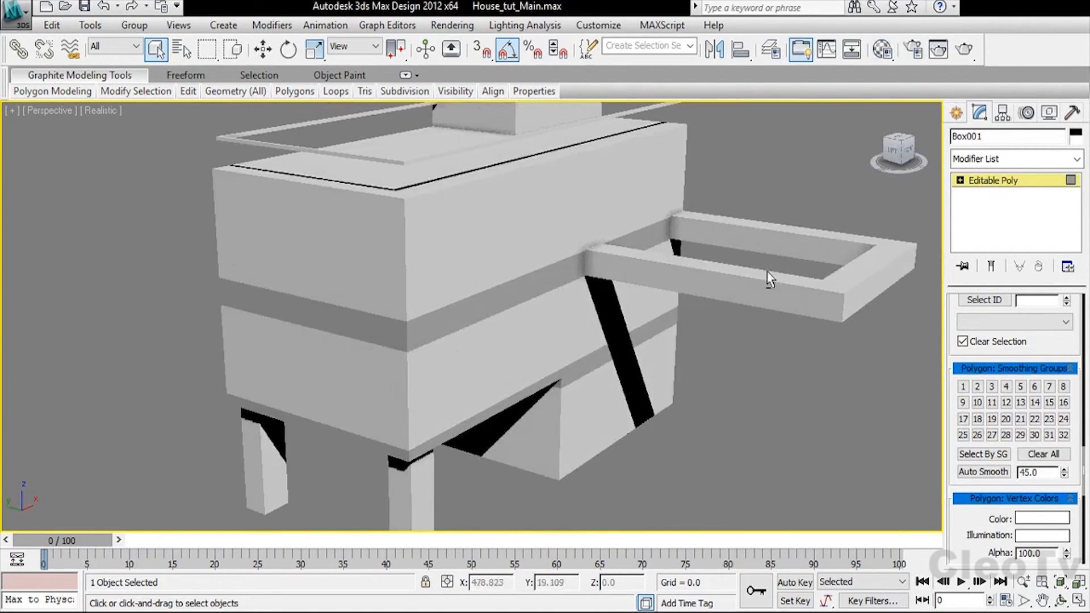
- Select the whole side frame as an element and return to polygon level with its polygons selected
{"action": "left_click", "coordinate": [700, 276]}
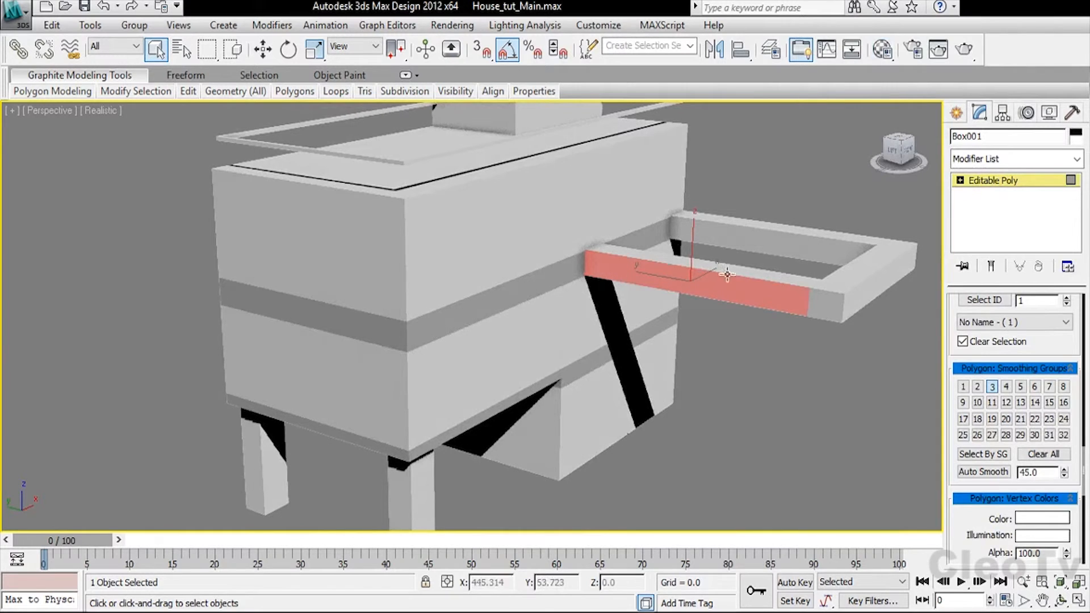
{"action": "left_click", "coordinate": [960, 180]}
{"action": "left_click", "coordinate": [992, 247]}
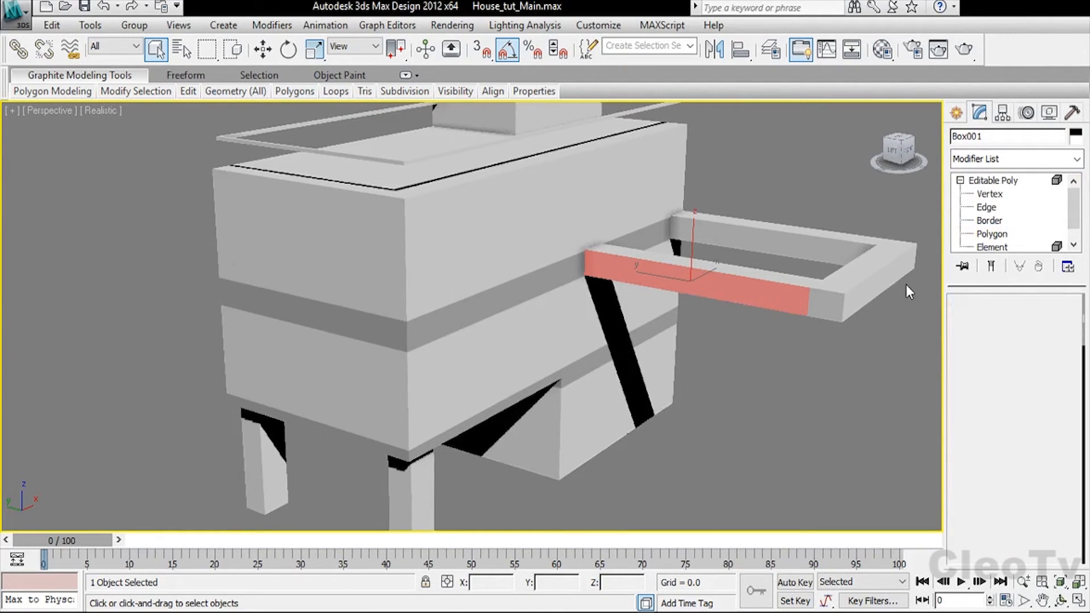
{"action": "left_click", "coordinate": [906, 284]}
{"action": "left_click", "coordinate": [990, 234]}
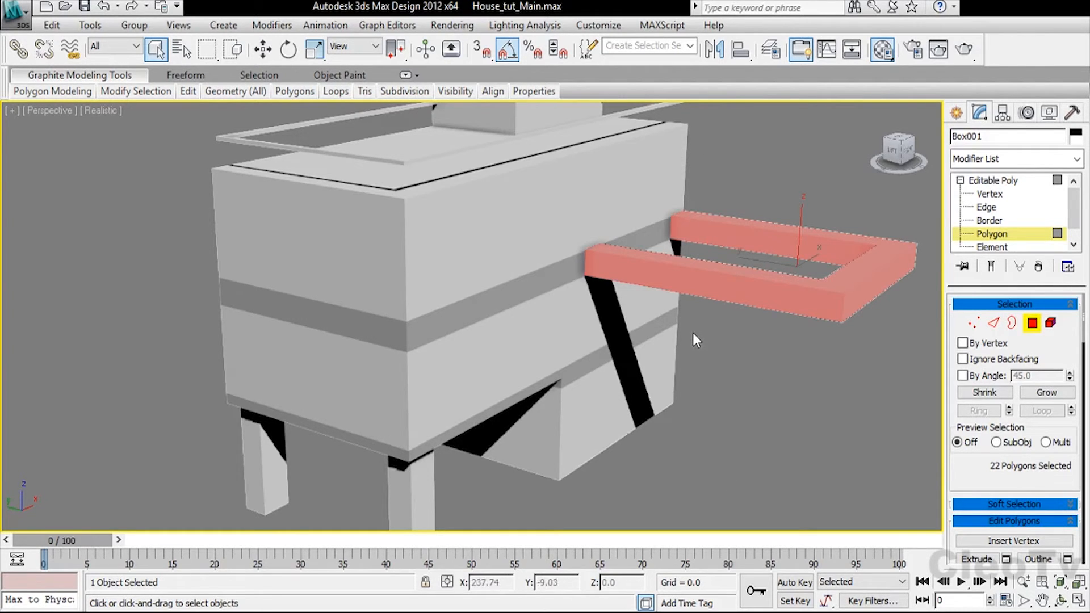
- Apply the bands' grey material to the side frame, leave polygon editing and deselect the house
{"action": "key", "text": "m"}
{"action": "left_click", "coordinate": [916, 285]}
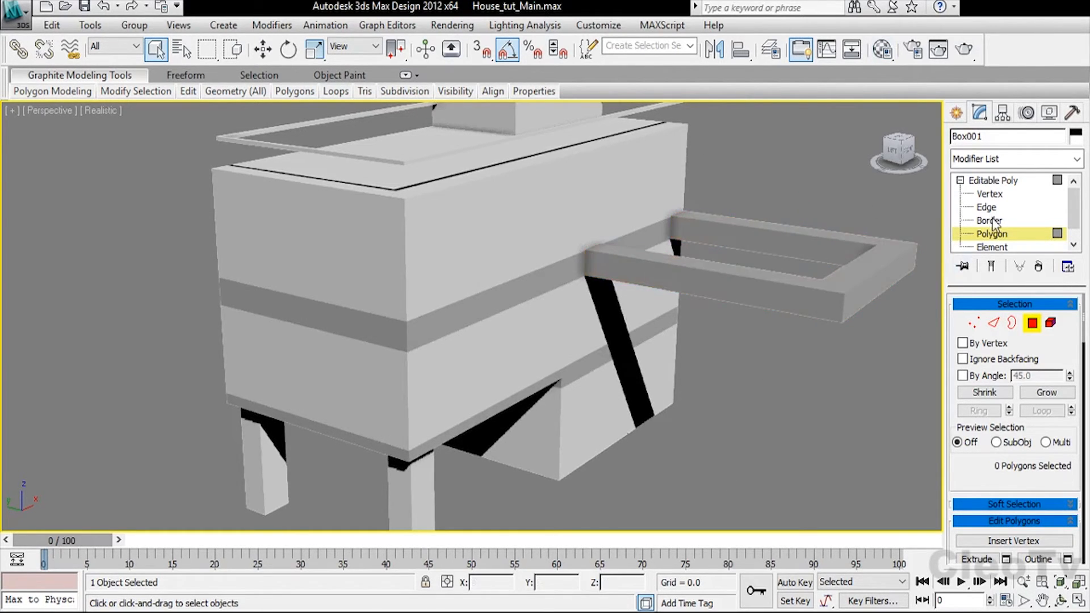
{"action": "left_click", "coordinate": [960, 181]}
{"action": "left_click", "coordinate": [995, 182]}
{"action": "left_click", "coordinate": [762, 353]}
- Select the thin rail spline running around the roof
{"action": "middle_click_drag", "start_coordinate": [758, 341], "coordinate": [580, 407], "text": "alt"}
{"action": "middle_click_drag", "start_coordinate": [580, 406], "coordinate": [582, 372], "text": "alt"}
{"action": "scroll", "coordinate": [613, 284], "scroll_direction": "up", "scroll_amount": 5}
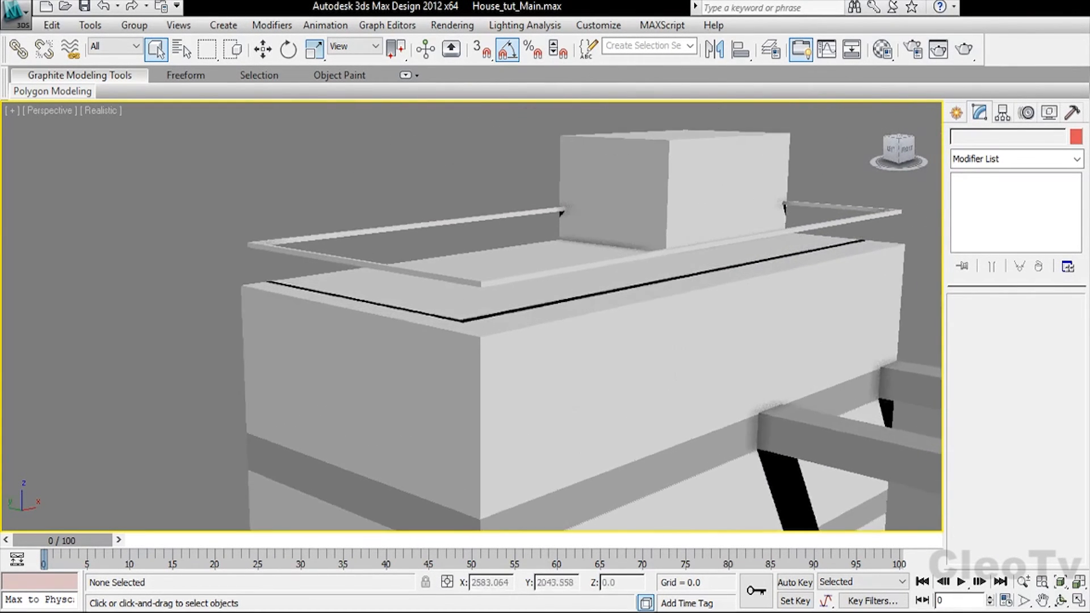
{"action": "left_click", "coordinate": [621, 252]}
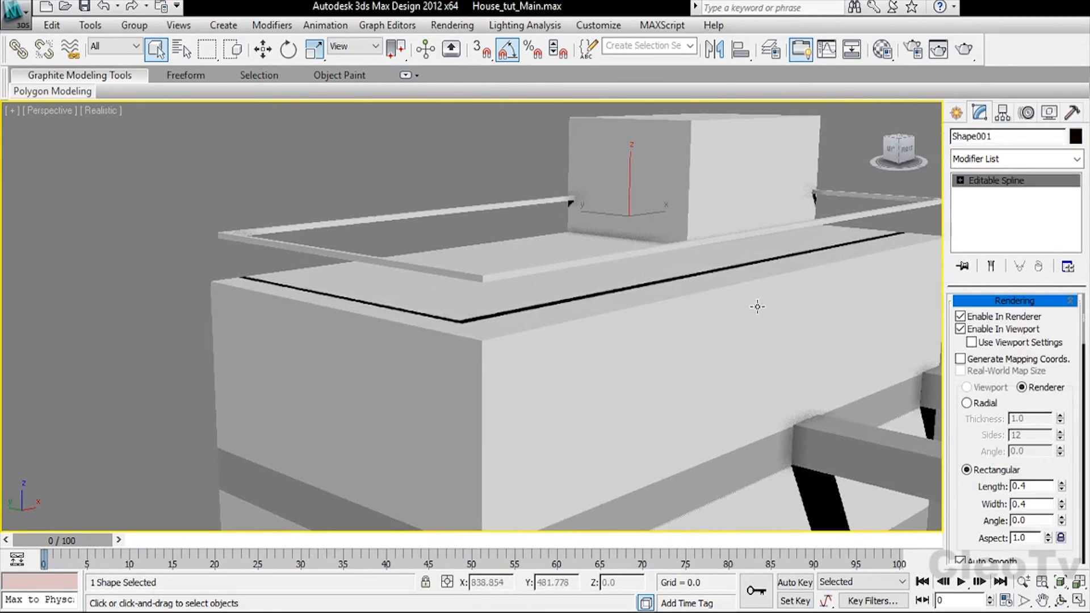